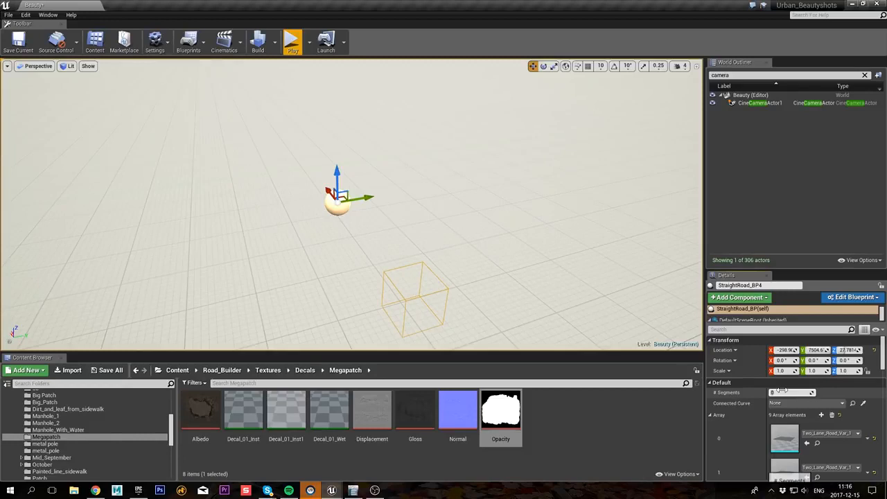
- Build the StraightRoad_BP4 road with one segment and extend it to 4 segments
key(Return)
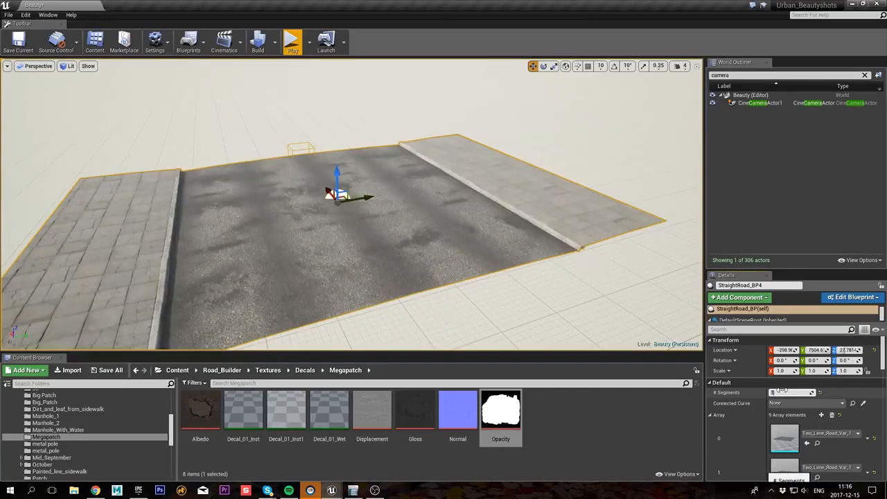
click(288, 223)
right_drag(291, 222, 292, 221)
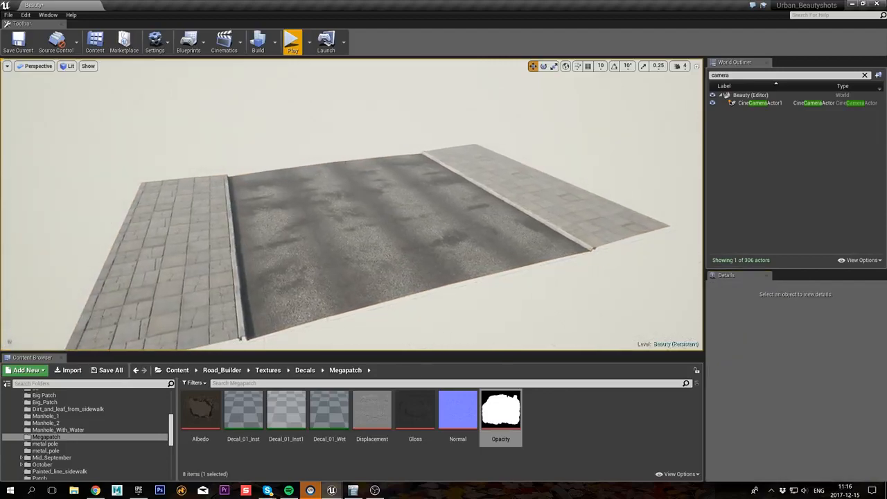
click(419, 204)
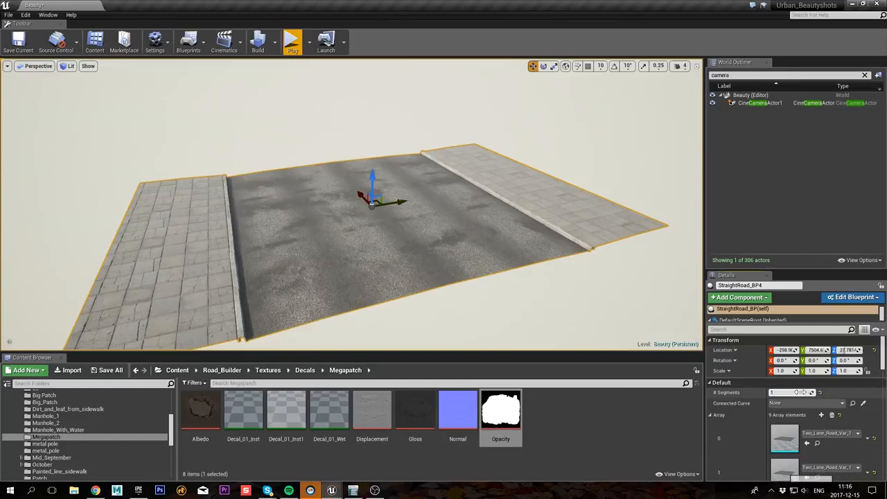
mouse_move(790, 393)
mouse_down()
mouse_move(823, 393)
mouse_move(802, 393)
mouse_up()
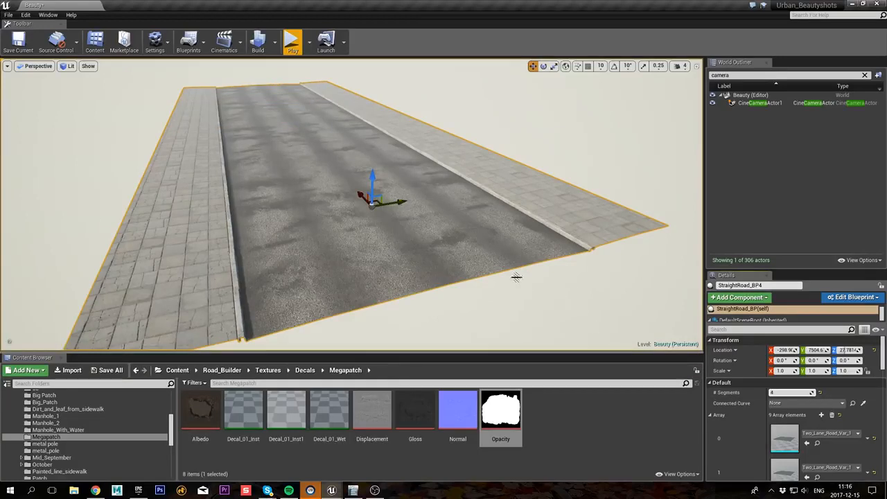
- Examine the asphalt surface of the extended road up close
key(Escape)
key(w)
right_drag(438, 258, 432, 272)
click(436, 205)
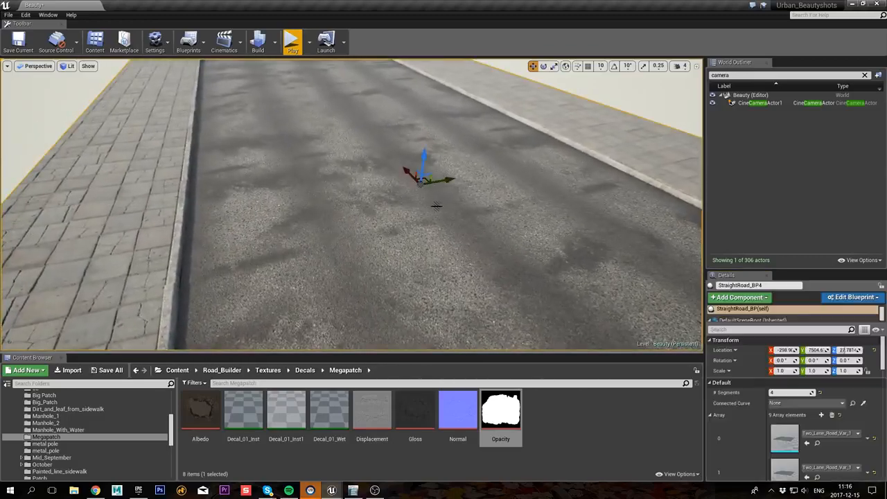
key(w)
mouse_move(437, 205)
right_down()
mouse_move(343, 208)
mouse_move(523, 207)
mouse_move(392, 207)
mouse_move(440, 206)
right_up()
key(s)
key(w)
key(s)
key(w)
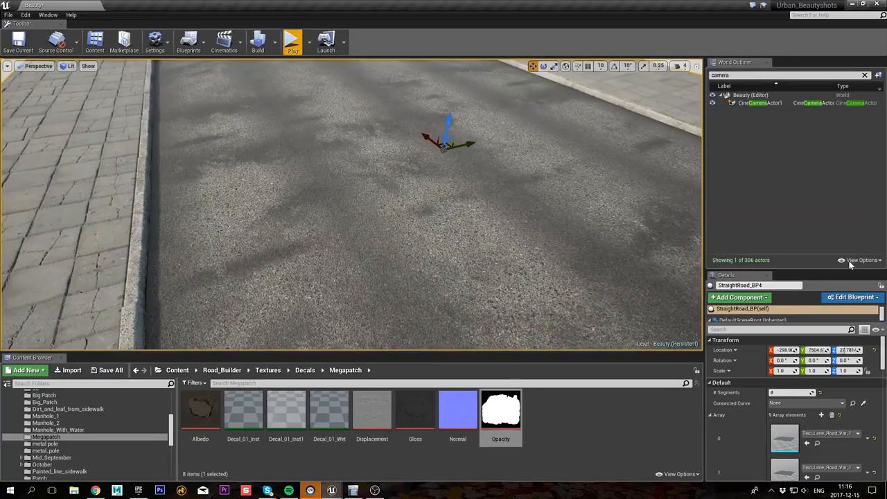
- Review the Megapatch albedo, displacement, gloss, normal and opacity textures in an enlarged texture editor, and close it
drag(886, 153, 381, 75)
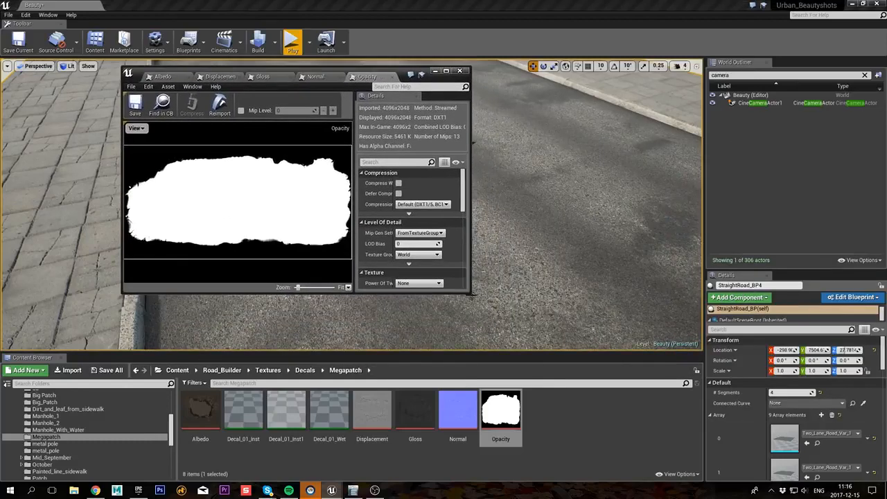
drag(469, 294, 800, 431)
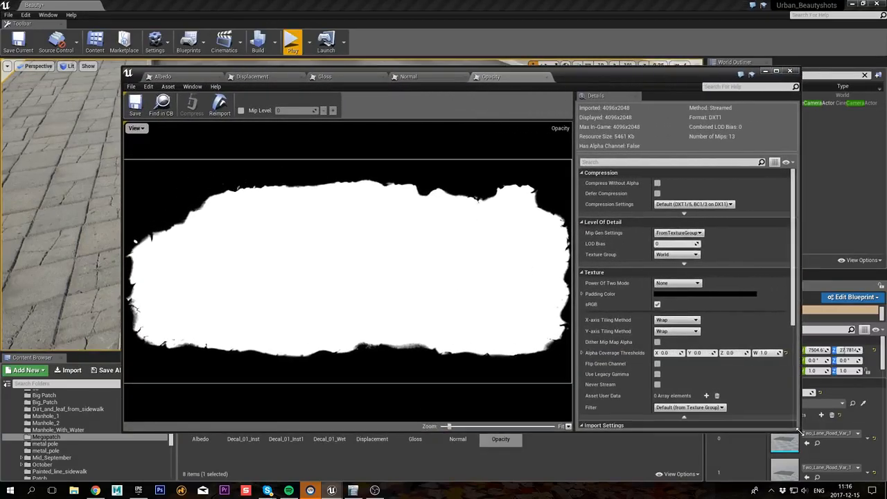
click(163, 78)
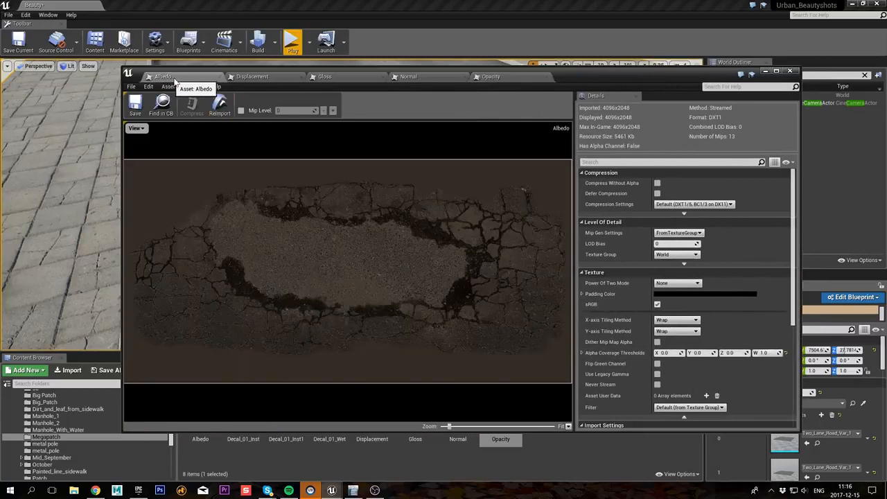
click(244, 77)
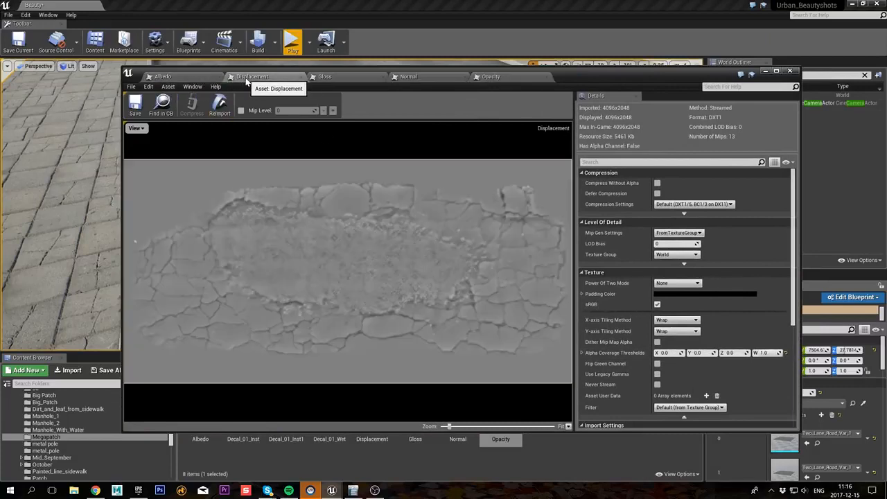
click(332, 78)
click(424, 78)
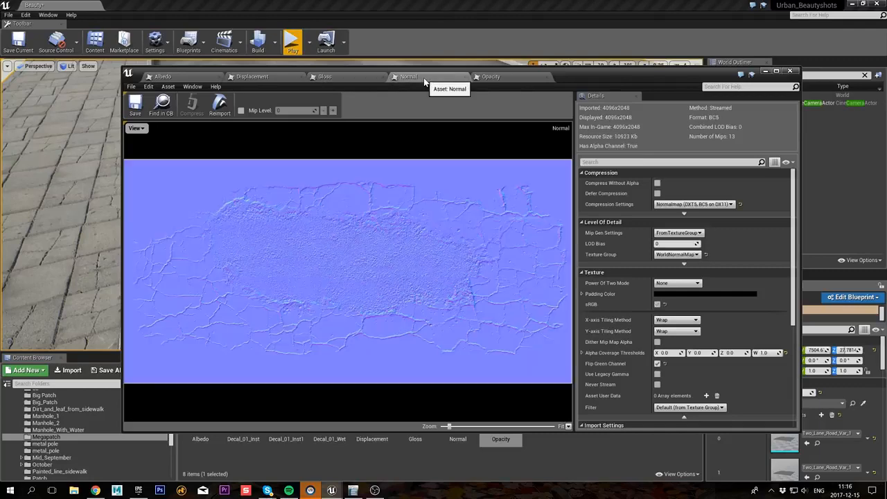
click(504, 77)
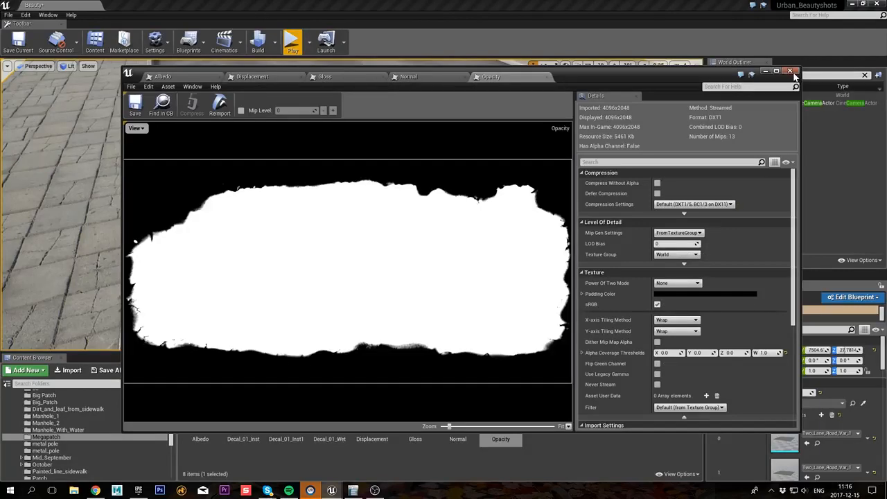
click(790, 71)
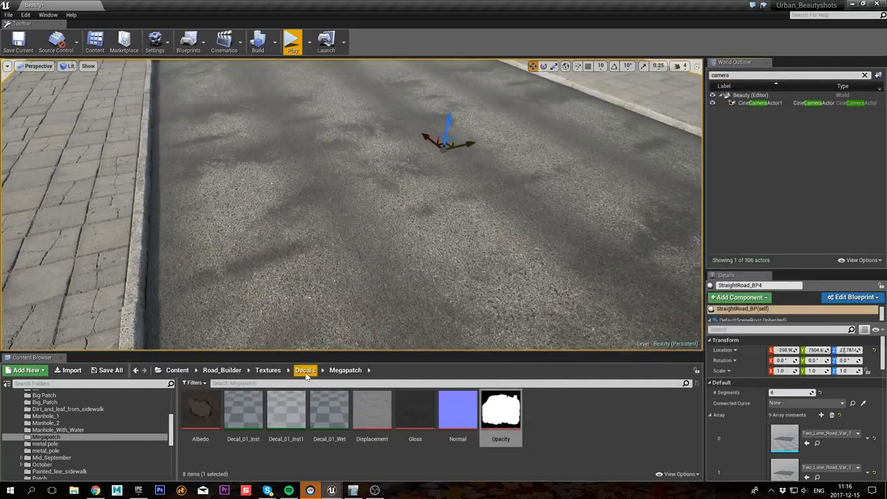
- Place the Megapatch decal Decal_01_Inst1 in the middle of the road and scale it to about 0.33 × 0.34 × 0.49
drag(287, 412, 460, 171)
right_drag(460, 172, 432, 186)
drag(298, 197, 291, 209)
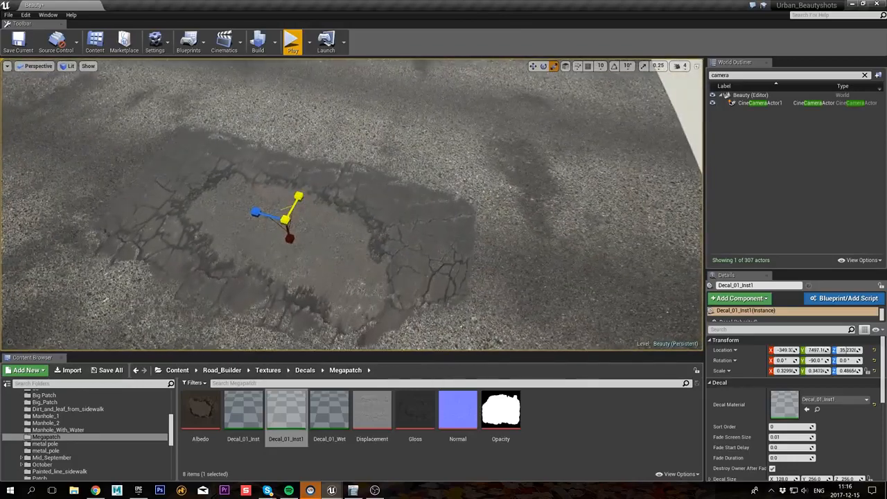
right_drag(414, 191, 329, 193)
key(g)
right_drag(521, 206, 478, 190)
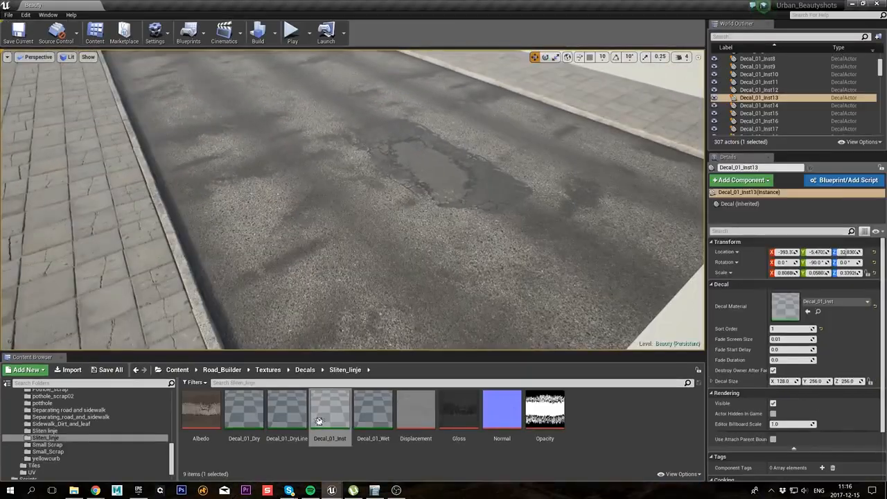
- Place Decal_01_Inst from Sliten_linje in front of the cracked patch and shrink it to a narrow centre line, about 0.73 × 0.06 × 0.37
drag(319, 420, 505, 235)
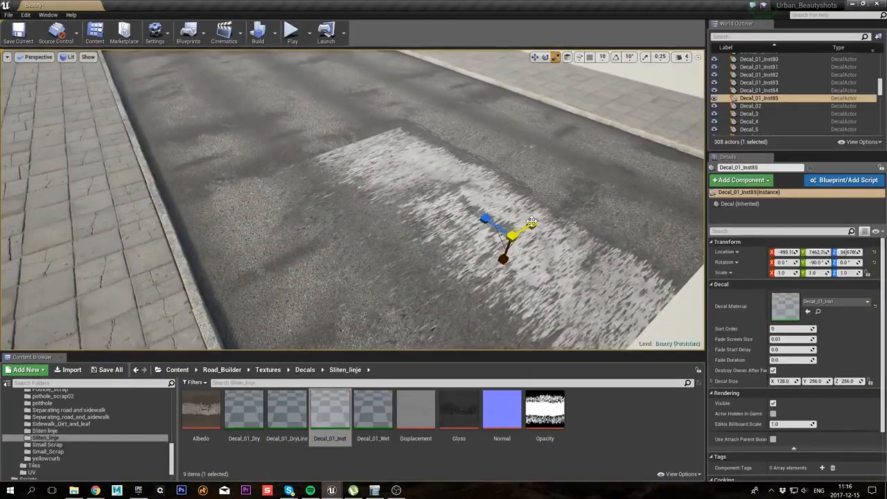
right_drag(509, 242, 480, 222)
drag(480, 221, 453, 208)
key(w)
right_drag(388, 187, 422, 193)
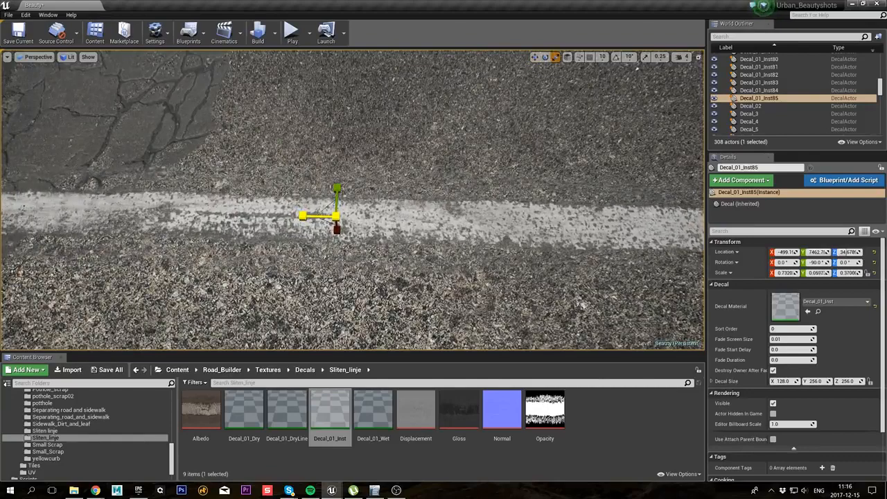
drag(303, 215, 301, 215)
right_drag(301, 216, 274, 212)
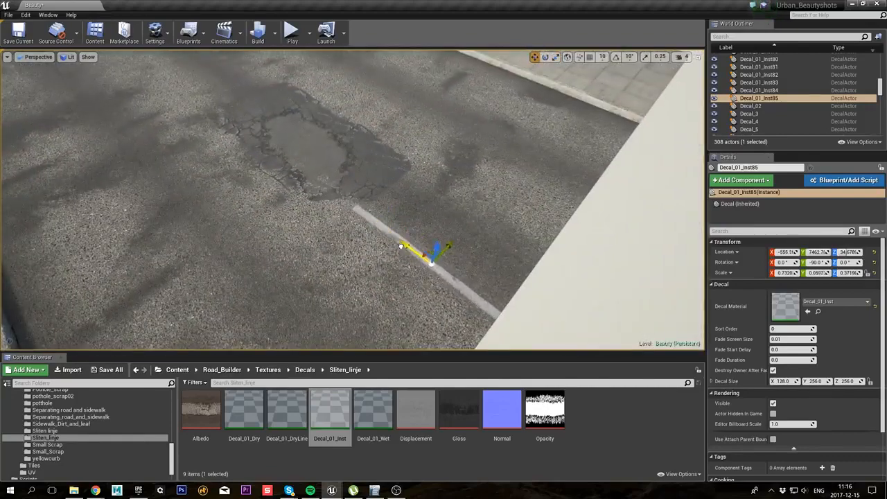
- Duplicate the worn line decal along the road's centre to the far side of the cracked patch
right_drag(389, 244, 467, 255)
alt+drag(479, 269, 251, 111)
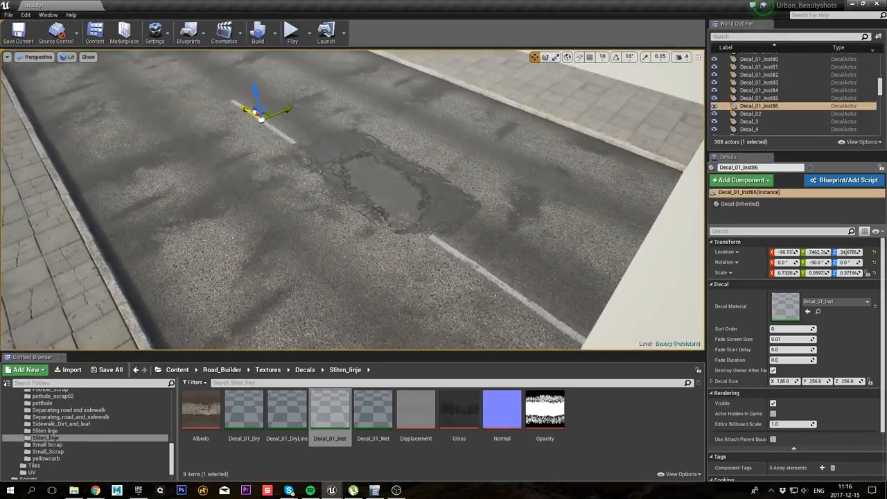
right_drag(254, 112, 230, 110)
- Select both line decals and duplicate the pair twice along the centre to the road's far end
key(g)
ctrl+click(593, 313)
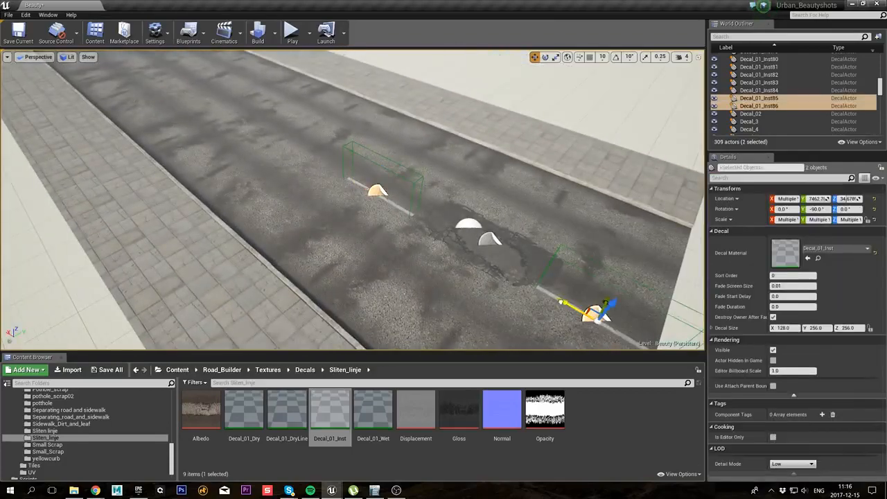
alt+drag(562, 303, 174, 109)
right_drag(257, 136, 237, 135)
alt+drag(270, 133, 246, 123)
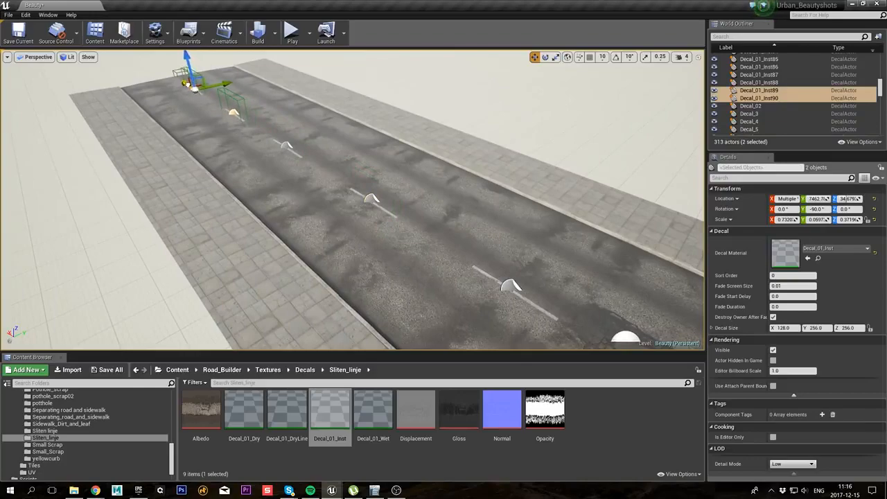
click(231, 142)
key(Escape)
mouse_move(326, 203)
right_down()
mouse_move(260, 201)
mouse_move(272, 216)
mouse_move(337, 208)
right_up()
key(g)
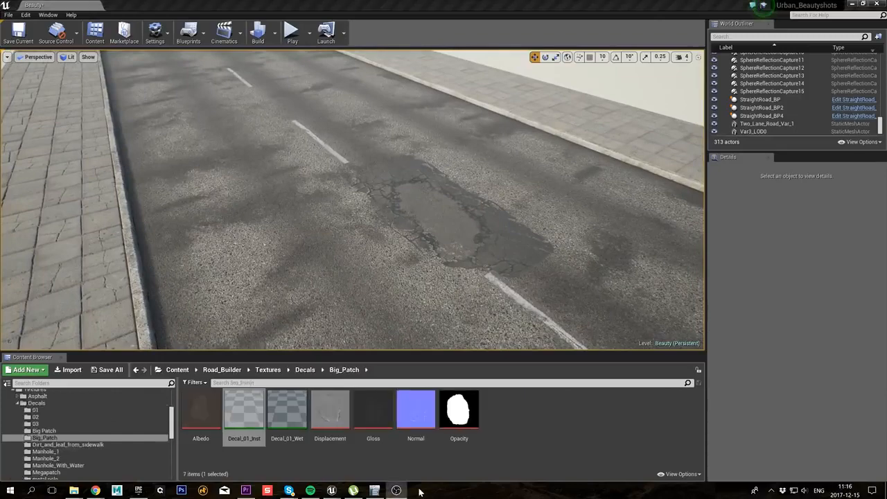
- Place Decal_01_Inst from the Big_Patch folder in the lane beside the cracked patch and scale it down to a small round patch
drag(244, 412, 357, 243)
right_drag(358, 243, 358, 242)
drag(476, 194, 277, 273)
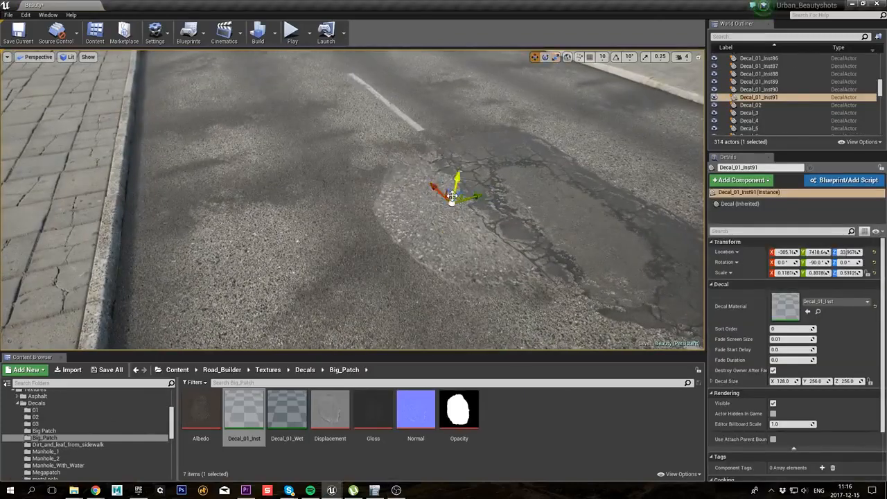
right_drag(277, 273, 263, 278)
drag(294, 223, 417, 69)
right_drag(417, 69, 417, 55)
drag(418, 98, 371, 158)
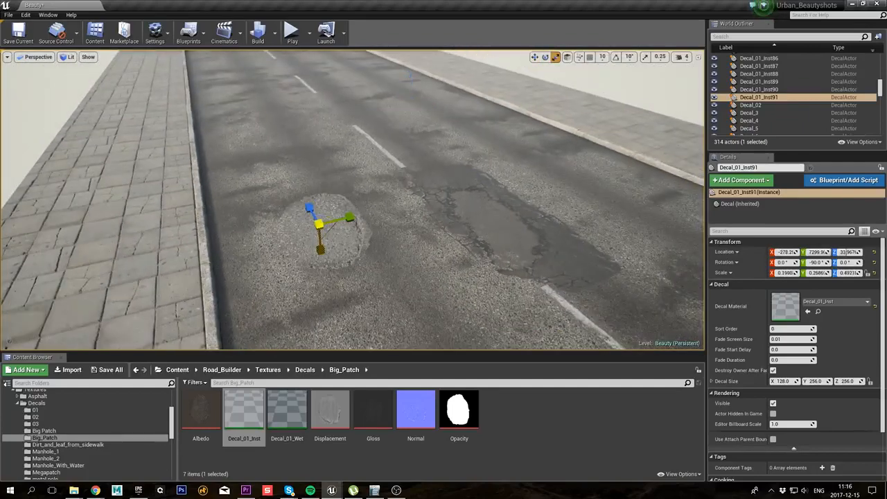
drag(304, 216, 307, 215)
right_drag(307, 215, 297, 206)
- Duplicate the small round patch decal and spread the copies farther along the road
drag(438, 256, 178, 102)
key(g)
right_drag(178, 102, 201, 104)
key(g)
right_drag(309, 156, 309, 158)
key(g)
- Place Decal_01_Inst from the Mid_September/rjoqfmp folder on the near lane and scale down the round patch
click(116, 108)
key(ctrl+b)
click(54, 464)
drag(201, 410, 278, 268)
right_drag(278, 267, 260, 266)
key(r)
drag(375, 231, 312, 250)
right_drag(311, 249, 326, 256)
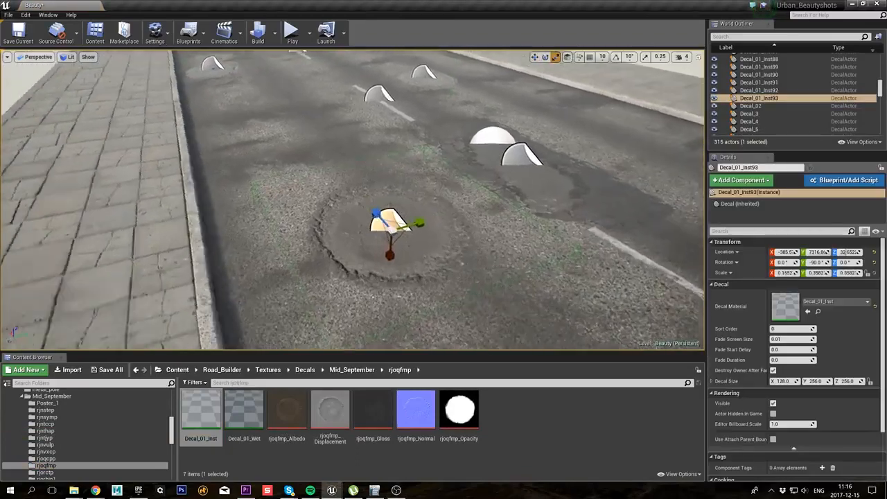
- Move the round rjoqfmp decal across the lane toward the near sidewalk
key(w)
drag(377, 187, 283, 193)
key(r)
right_drag(282, 193, 294, 180)
alt+drag(293, 261, 402, 117)
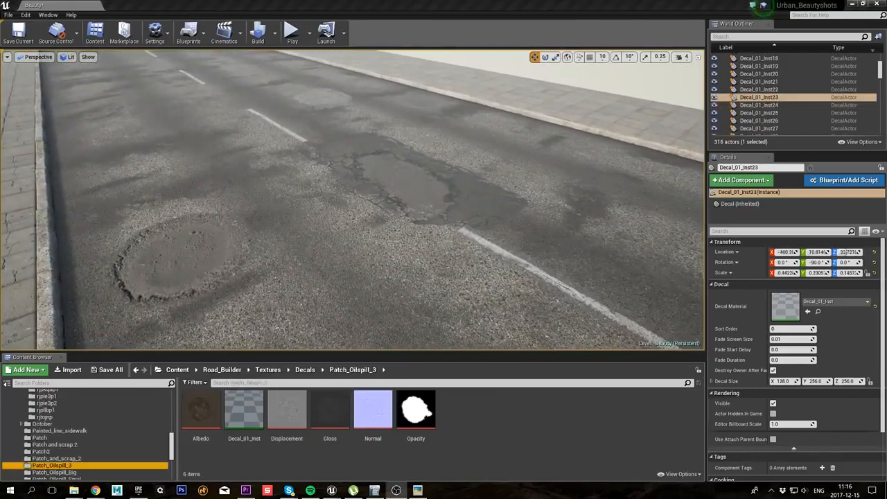
- Browse the decal folders from Patch_Oilspill_3 to Patch and preview the Patch Albedo texture
key(Up)
key(Up)
key(Up)
key(Up)
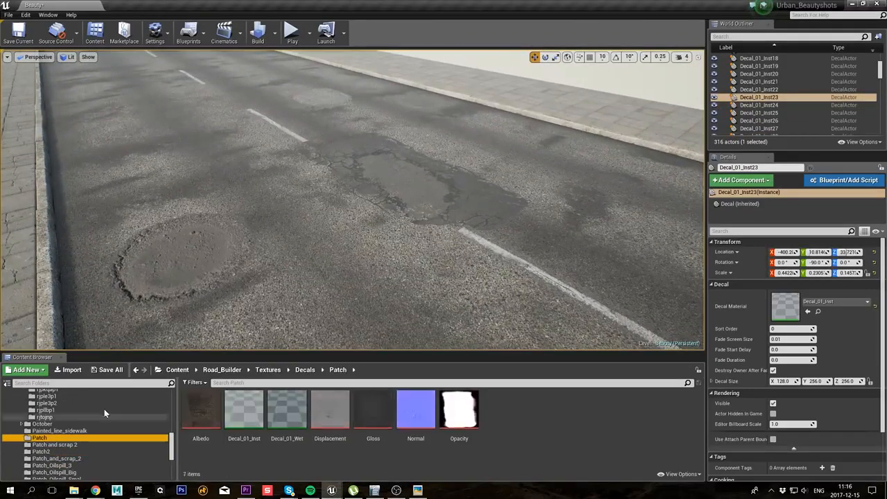
double_click(192, 408)
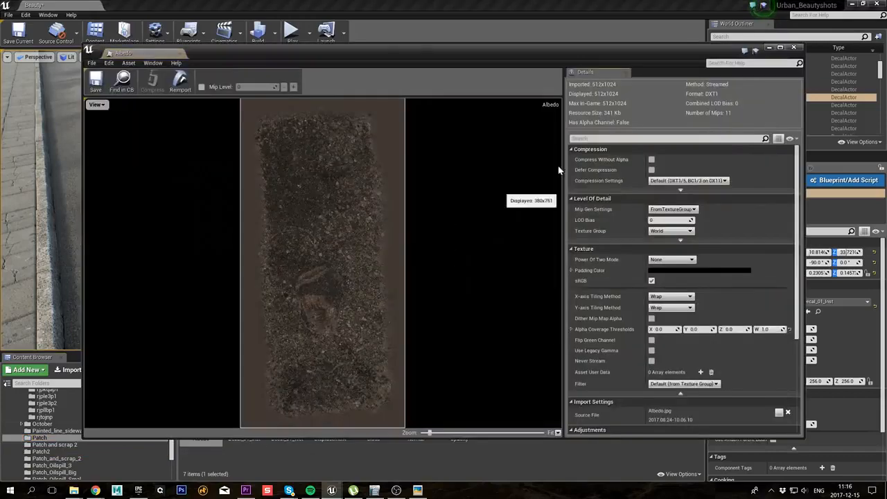
click(794, 48)
- Place Decal_01_Inst from the Patch folder across the nearest centre line and scale it to about 0.47 × 0.36 × 0.20
drag(244, 412, 397, 277)
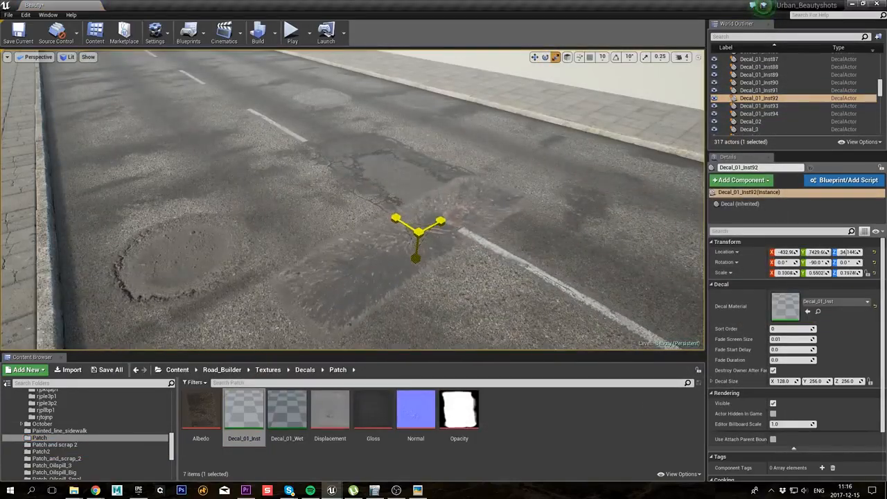
drag(440, 222, 534, 291)
right_drag(534, 294, 485, 302)
drag(527, 245, 563, 235)
drag(505, 222, 500, 220)
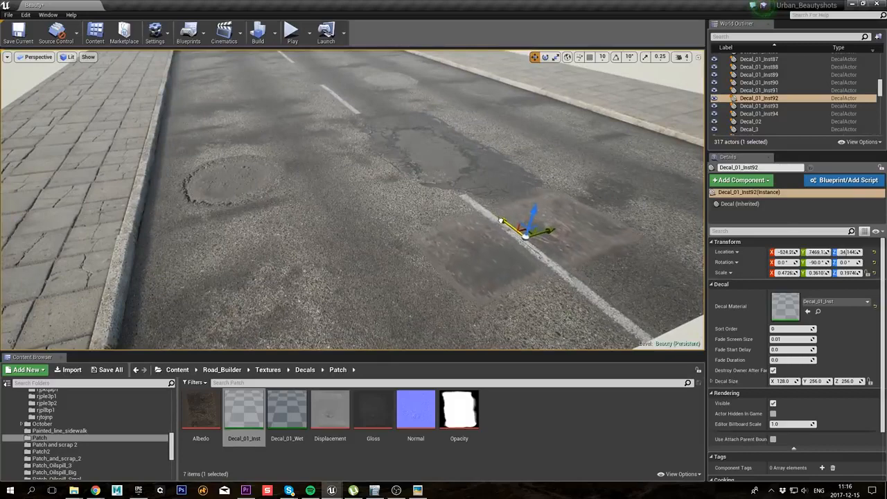
- Place Decal_01_Inst from the Manhole_1 folder on the road beside the nearest line and set its sort order to 1
click(73, 452)
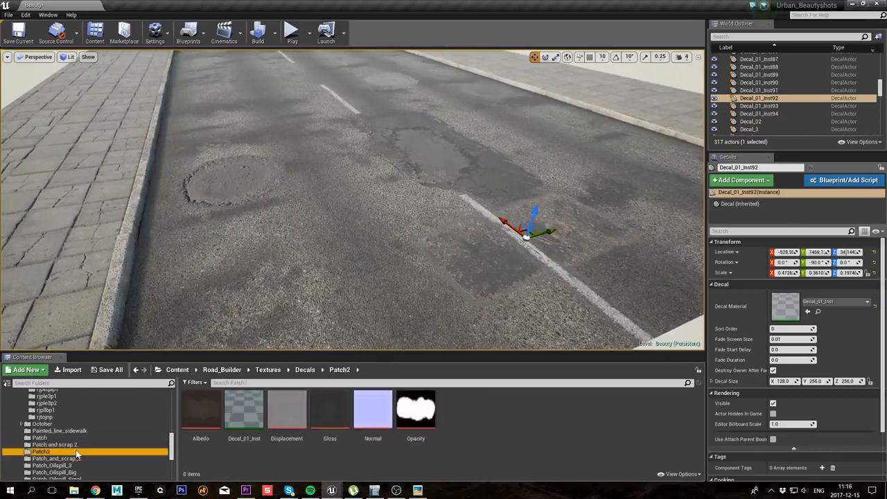
scroll(76, 449, down, 2)
scroll(76, 450, up, 5)
click(68, 396)
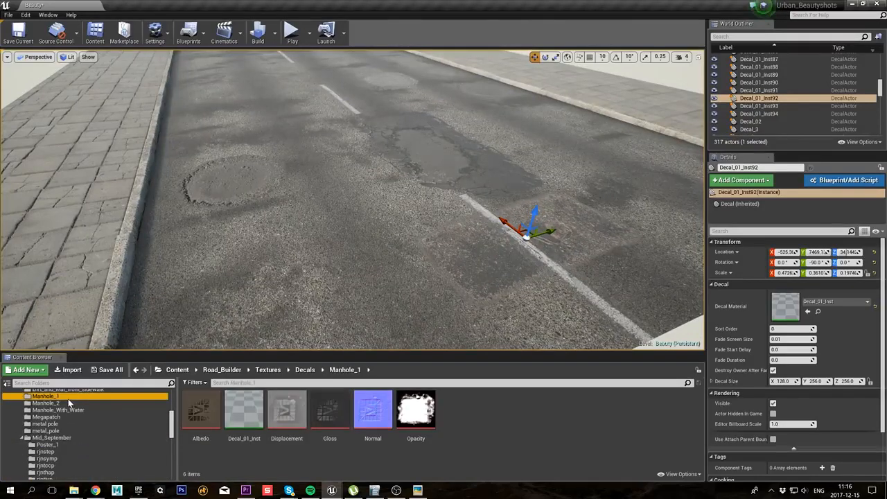
drag(260, 412, 415, 276)
click(769, 230)
text(order)
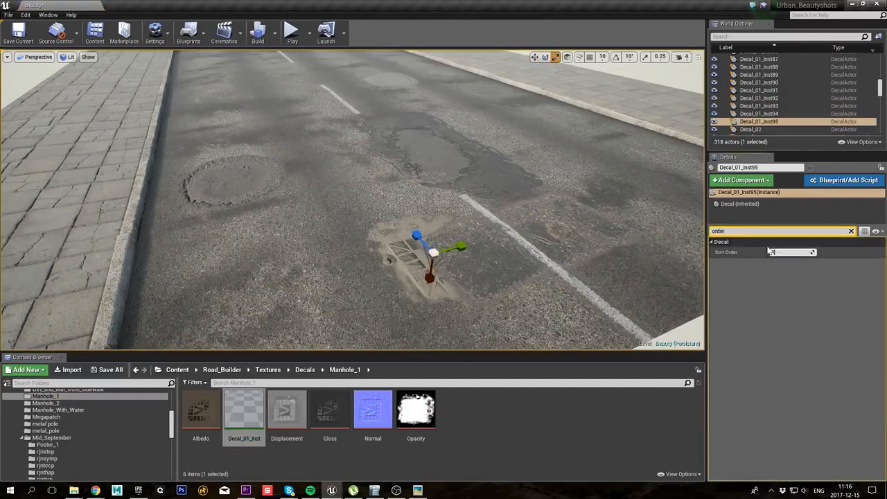
- Move the manhole decal onto the dark patch beside the nearest centre line, shrink it and clear the selection
right_drag(491, 260, 504, 263)
key(w)
drag(446, 262, 483, 261)
key(r)
key(e)
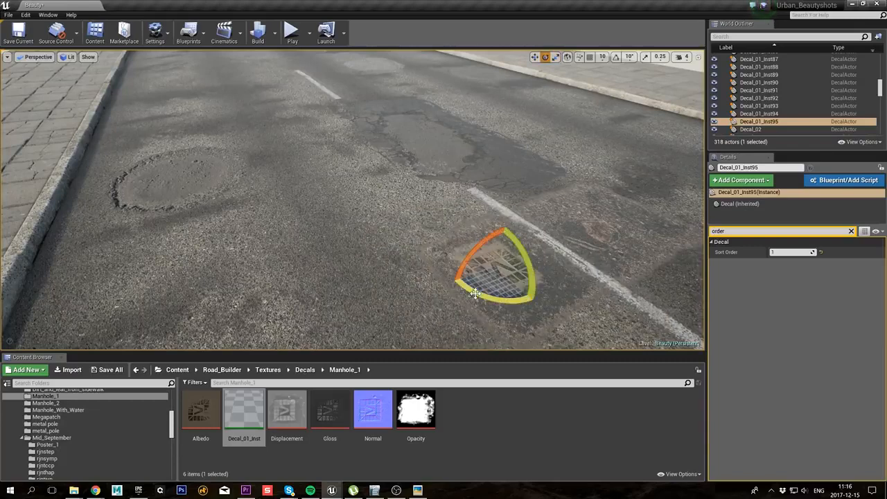
key(r)
drag(499, 262, 503, 253)
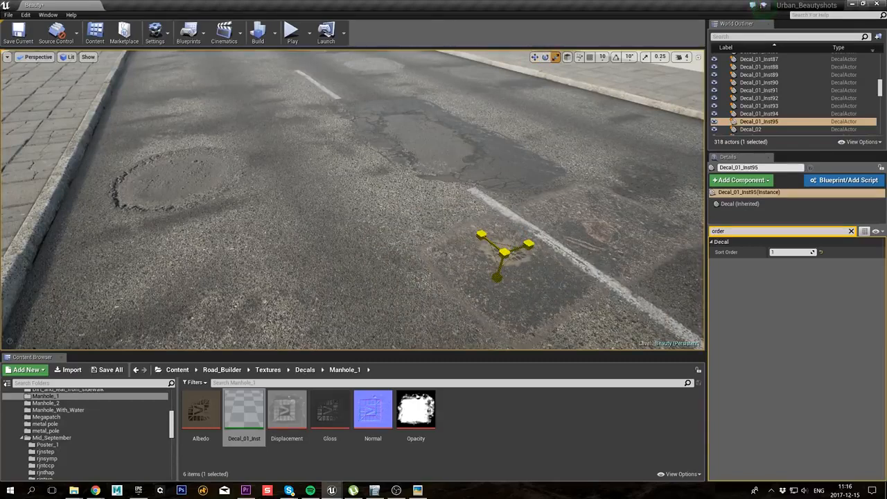
click(508, 253)
key(g)
click(502, 246)
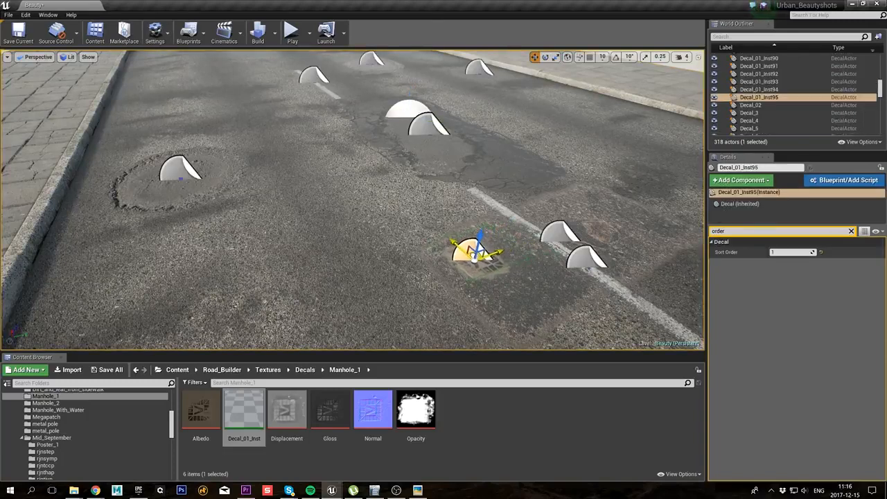
key(g)
click(364, 181)
key(Escape)
right_drag(364, 181, 388, 183)
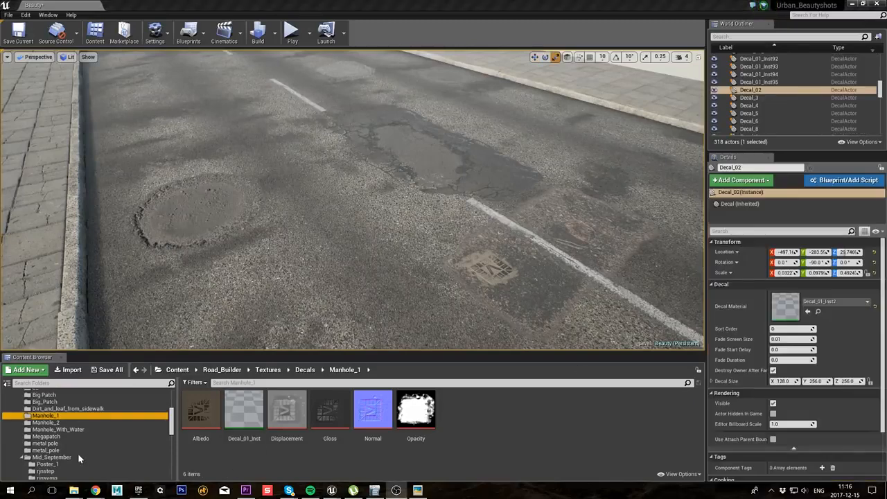
- Place Decal_01_Inst2 from the 01 decal folder on the near lane and move it toward the near kerb
scroll(78, 455, up, 3)
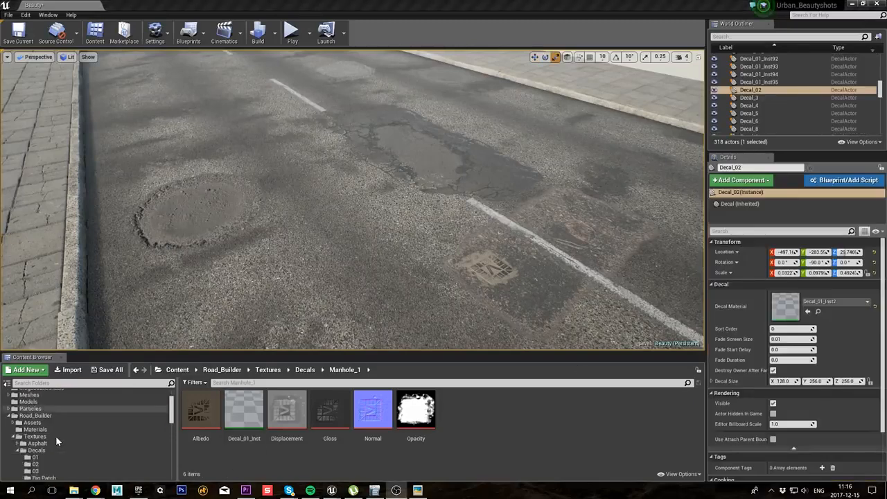
click(42, 429)
click(426, 418)
drag(426, 418, 323, 259)
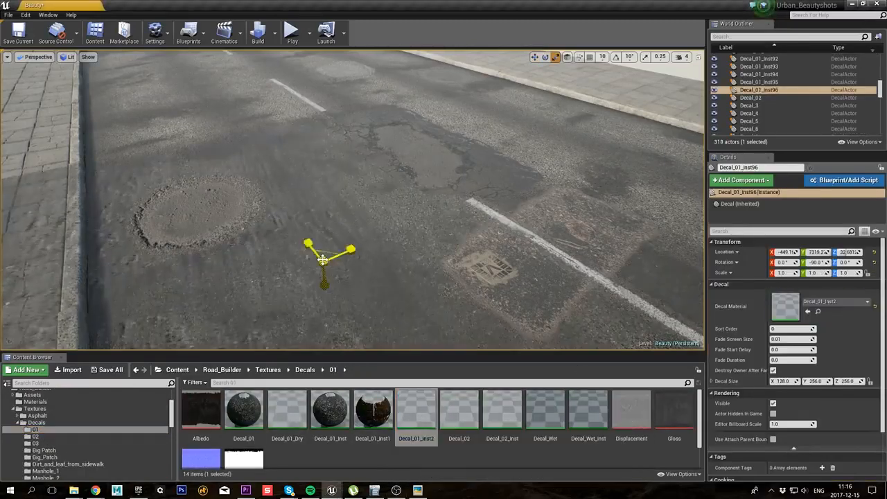
right_drag(322, 259, 284, 264)
drag(447, 225, 305, 223)
right_drag(305, 222, 267, 239)
- Scale the Decal_01_Inst2 decal into a narrow dark strip along the near kerb, about 0.63 × 0.10 × 0.45
key(r)
drag(422, 150, 417, 146)
key(w)
right_drag(417, 146, 454, 205)
key(alt+3)
key(r)
drag(375, 111, 365, 183)
key(alt+4)
key(w)
key(g)
- Duplicate the dark kerb strip along the near kerb, then copy the two strips together to extend the row
right_drag(351, 193, 372, 191)
alt+drag(372, 192, 566, 182)
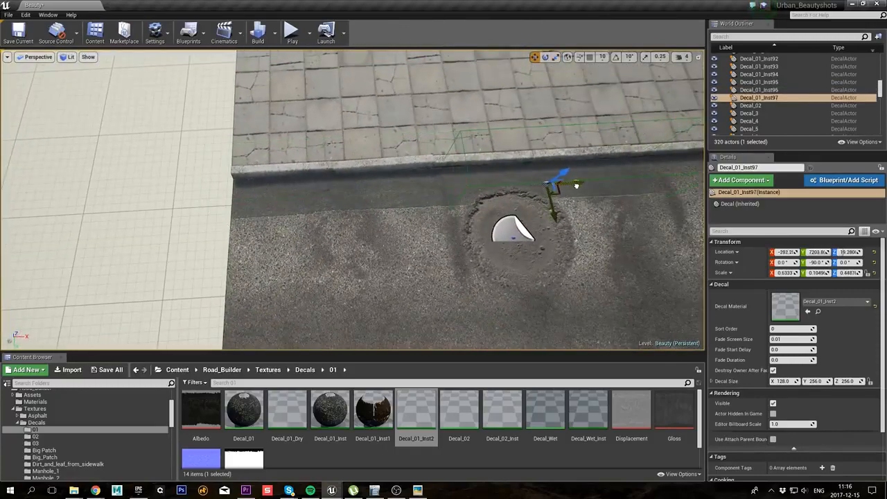
key(alt+2)
click(336, 195)
ctrl+click(539, 185)
key(alt+4)
right_drag(485, 193, 465, 198)
alt+drag(361, 196, 629, 189)
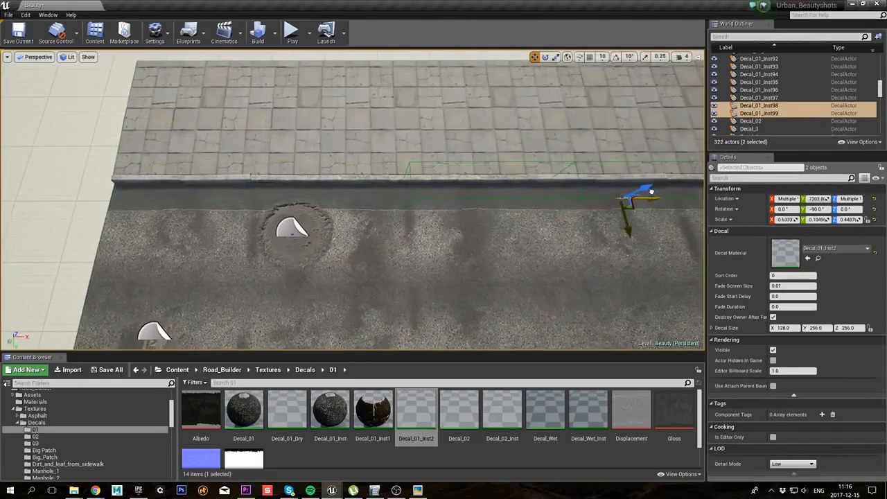
- Select four kerb strips and duplicate them end to end, repeating the copy to extend the row along the near kerb
ctrl+click(350, 197)
ctrl+click(207, 197)
right_drag(208, 197, 221, 201)
alt+drag(82, 200, 620, 197)
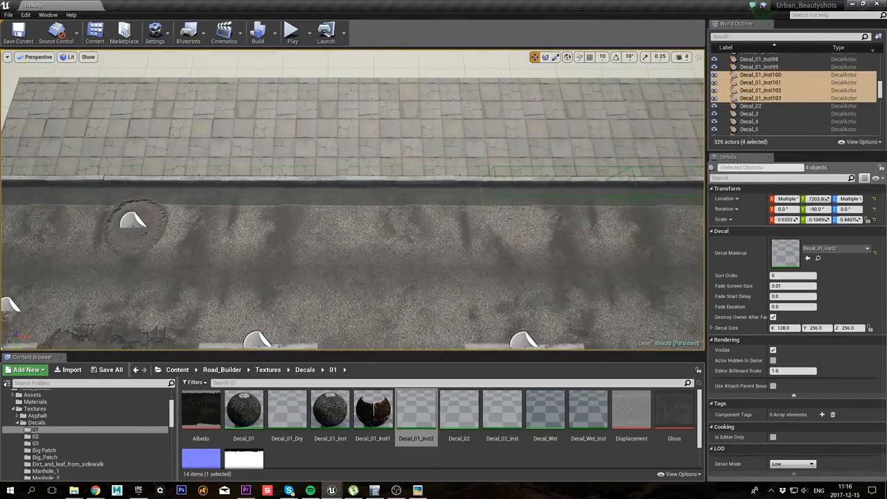
mouse_move(620, 196)
right_down()
mouse_move(651, 196)
mouse_move(620, 201)
right_up()
alt+drag(285, 186, 629, 201)
key(ctrl+z)
alt+drag(281, 184, 578, 203)
- Select the whole row of 12 kerb strip decals and copy it across the road to the opposite kerb
right_drag(574, 201, 548, 198)
key(alt+2)
ctrl+click(404, 195)
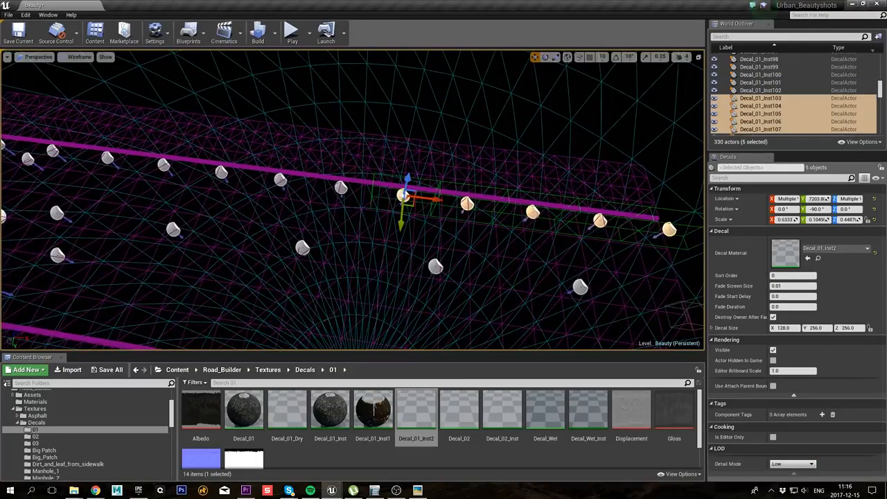
ctrl+click(165, 163)
key(ctrl+z)
ctrl+click(163, 166)
ctrl+click(108, 158)
right_drag(107, 158, 59, 152)
ctrl+click(281, 170)
ctrl+click(230, 150)
right_drag(229, 150, 197, 156)
alt+drag(356, 99, 200, 99)
key(alt+4)
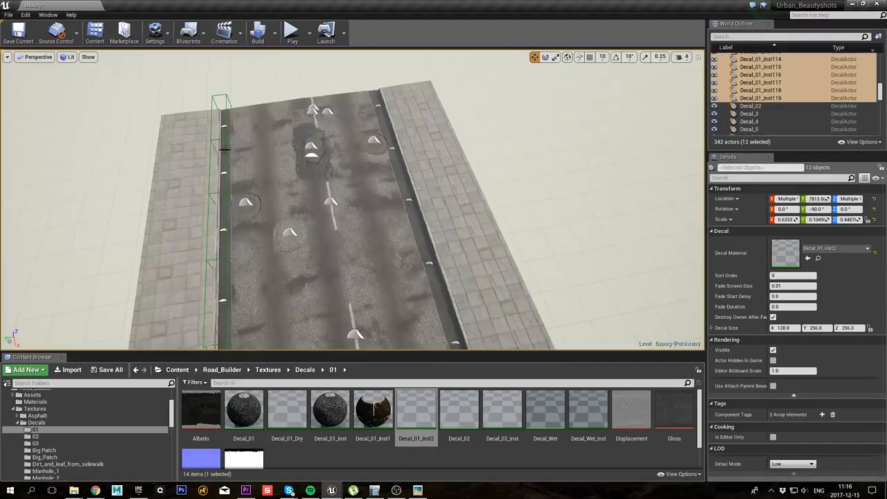
- Fine-tune the copied strip row so that it lines up with the opposite kerb
right_drag(277, 174, 159, 142)
key(f)
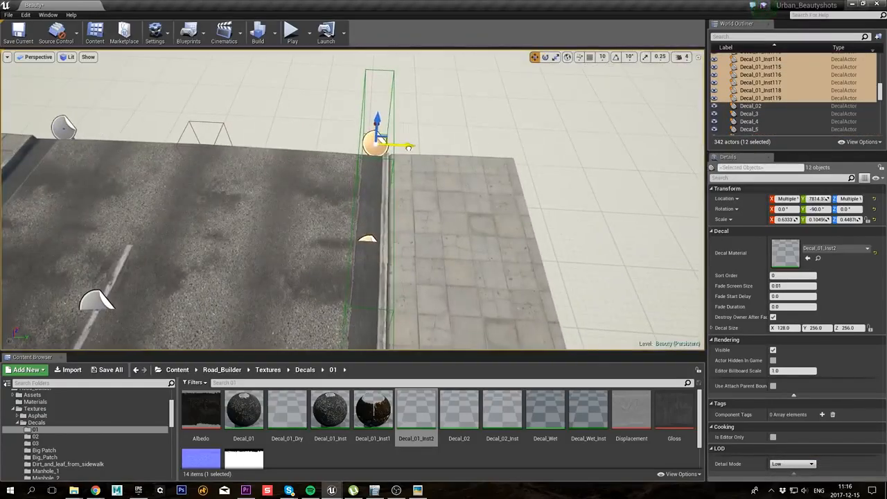
drag(404, 147, 402, 148)
right_drag(402, 147, 443, 156)
- Move the round patch decal farther along the near lane and clear the selection
click(193, 197)
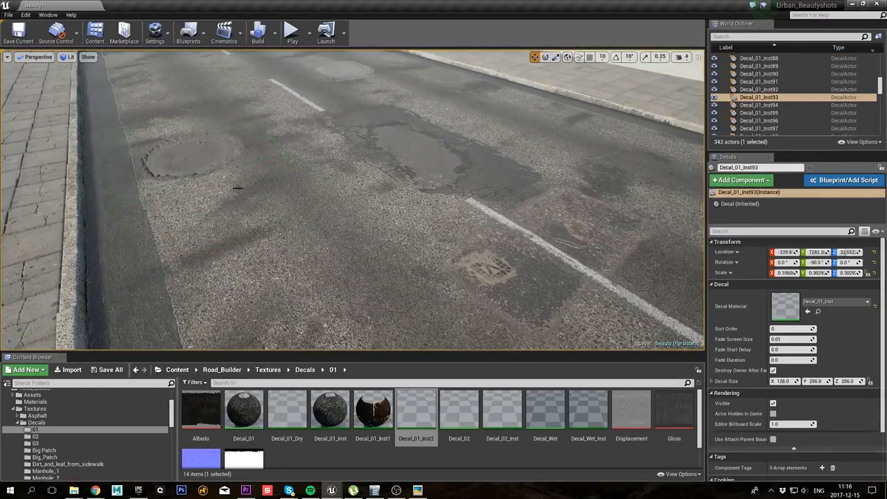
click(237, 188)
key(Escape)
right_drag(277, 219, 246, 216)
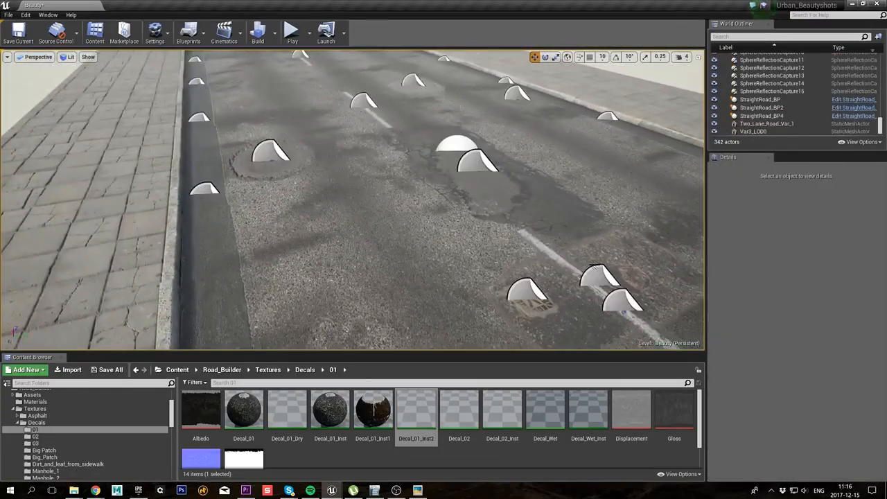
- Copy the white centre-line decal into the near gutter and duplicate it once along the kerb
click(594, 271)
right_drag(595, 271, 592, 284)
alt+drag(575, 239, 423, 294)
right_drag(253, 306, 173, 309)
alt+drag(339, 239, 588, 235)
key(d)
right_click(511, 189)
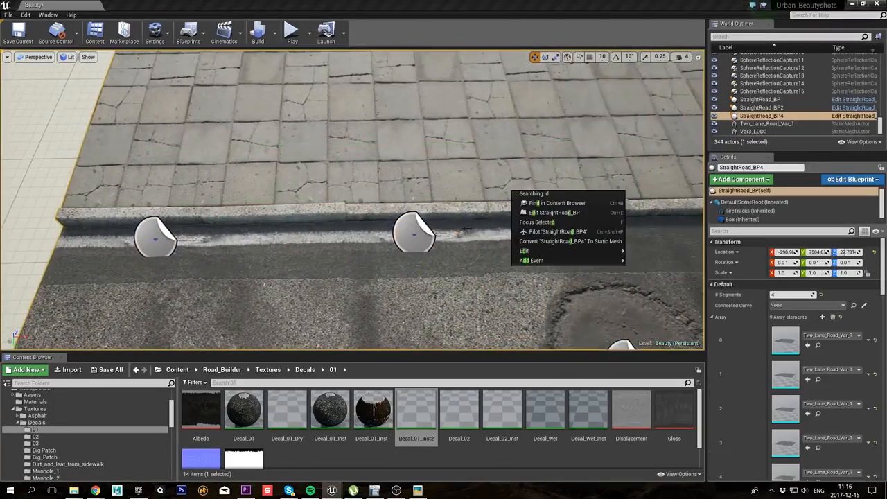
- Duplicate the white gutter line decals repeatedly to form a continuous edge line along the near kerb
click(413, 232)
alt+shift+drag(442, 234, 691, 234)
ctrl+click(156, 237)
right_drag(156, 237, 125, 233)
ctrl+click(74, 194)
right_drag(74, 194, 97, 201)
ctrl+click(441, 257)
ctrl+click(442, 257)
right_drag(442, 257, 485, 257)
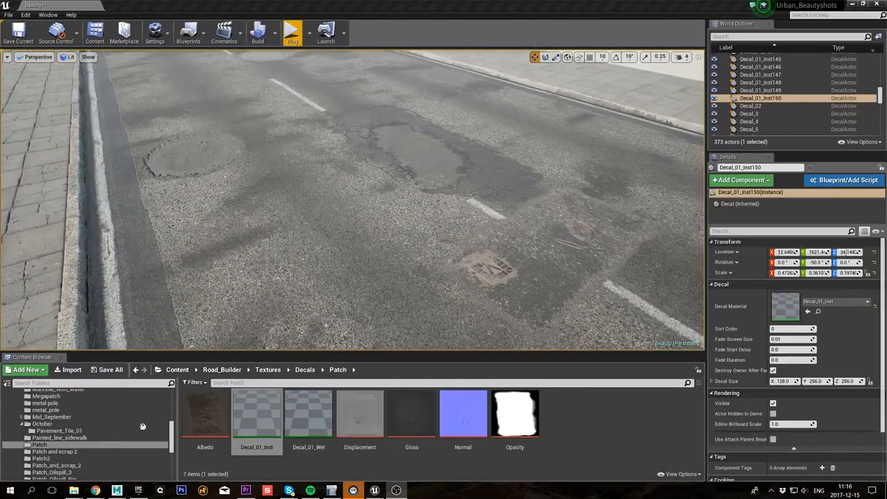
- Place Decal_01_Inst from Pavement_Tile_01 on the near sidewalk and fit it to one slab, scaled about 1.49 × 0.08 × 0.08
click(142, 430)
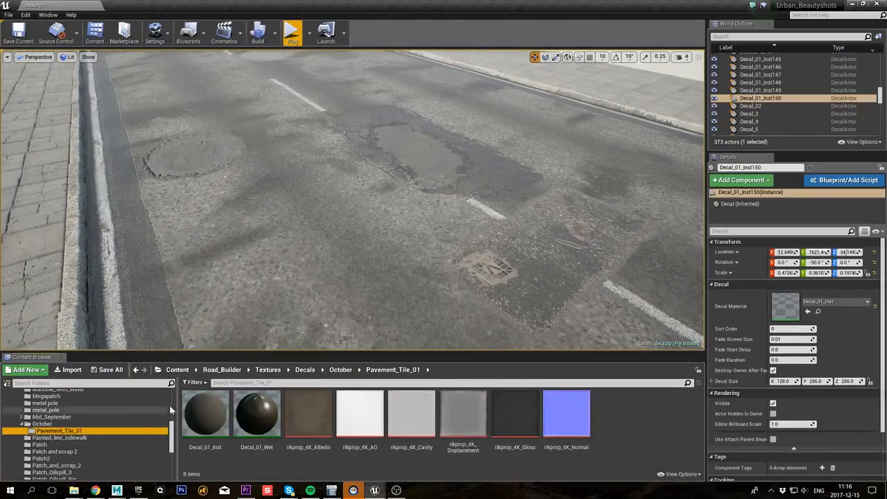
click(205, 415)
right_drag(297, 243, 187, 271)
drag(205, 416, 298, 250)
key(r)
drag(295, 223, 298, 262)
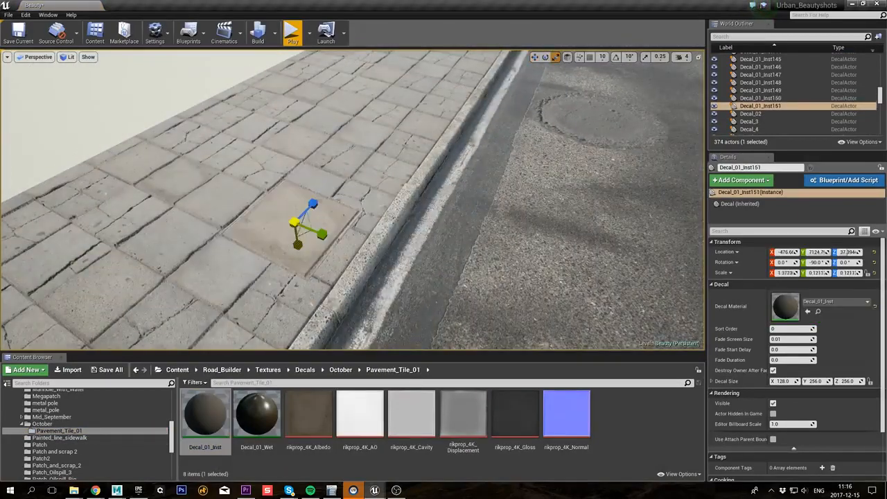
mouse_move(330, 214)
right_down()
mouse_move(284, 216)
mouse_move(322, 215)
right_up()
drag(405, 214, 406, 223)
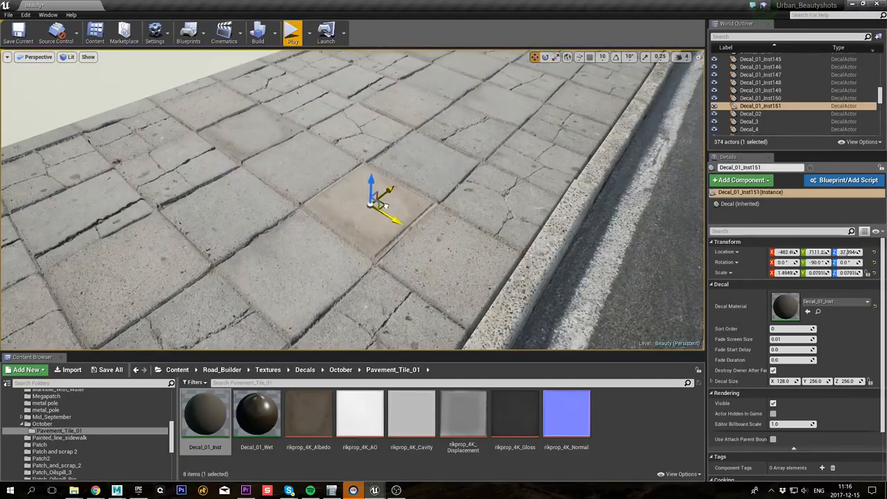
- Duplicate the pavement tile decal onto several other slabs along the near sidewalk
right_drag(388, 205, 370, 203)
alt+drag(392, 202, 542, 98)
right_drag(546, 103, 519, 104)
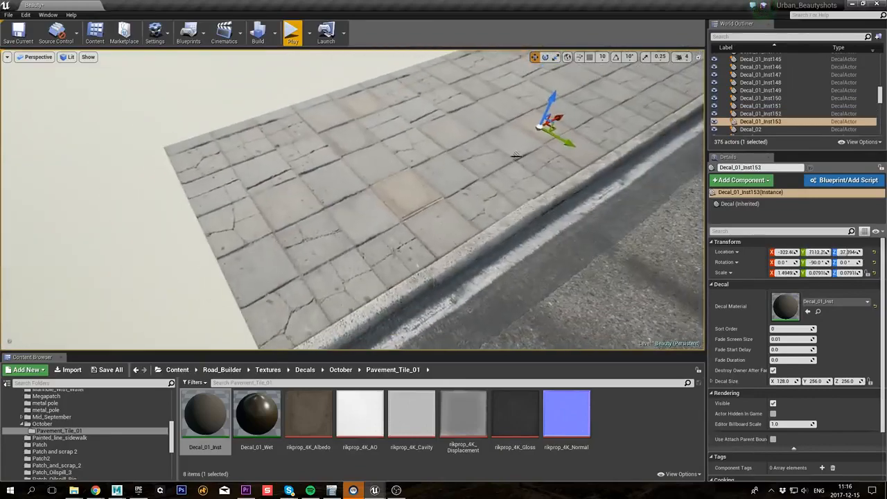
alt+drag(557, 113, 359, 210)
right_drag(345, 216, 357, 211)
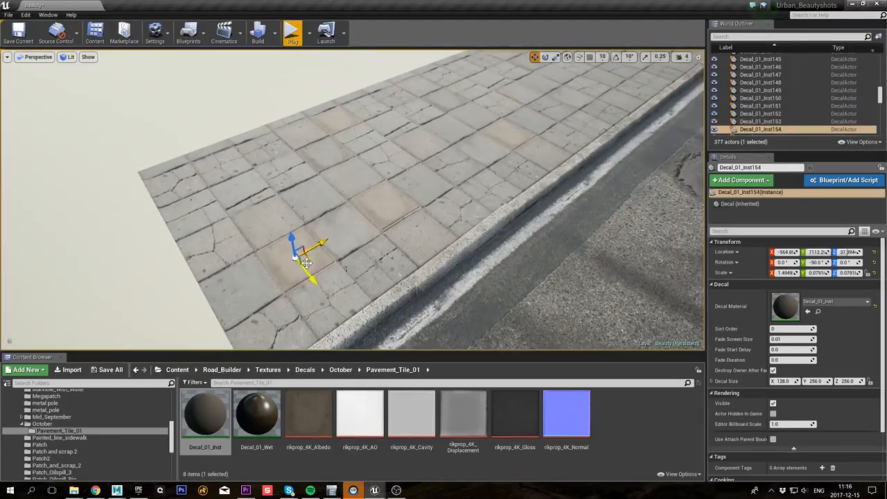
alt+drag(304, 259, 605, 119)
- Move a pavement tile decal onto a slab at the outer side of the near sidewalk
key(w)
click(519, 172)
key(g)
click(520, 169)
key(g)
key(g)
key(g)
right_drag(628, 108, 655, 112)
key(g)
drag(254, 125, 45, 188)
key(g)
- Add further copies of the tile decal on slabs farther down the near sidewalk and clear the selection
right_drag(188, 163, 204, 147)
key(g)
alt+drag(70, 205, 130, 134)
key(g)
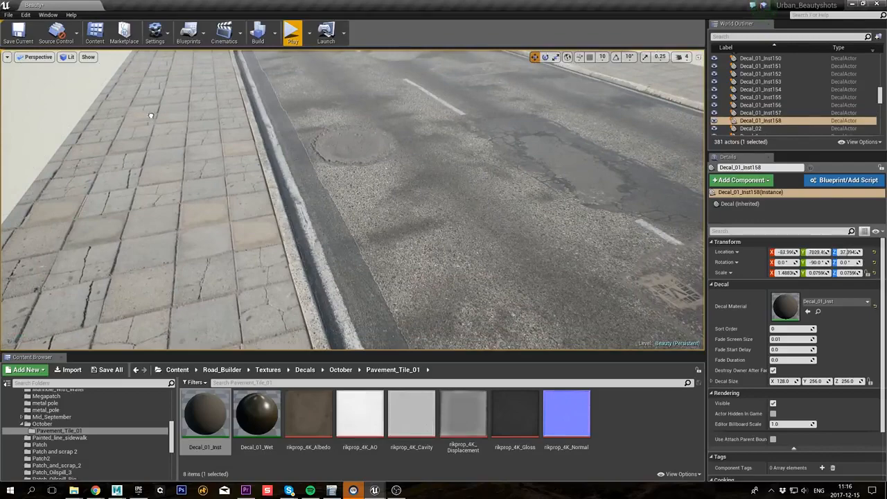
key(g)
alt+drag(122, 113, 208, 94)
key(g)
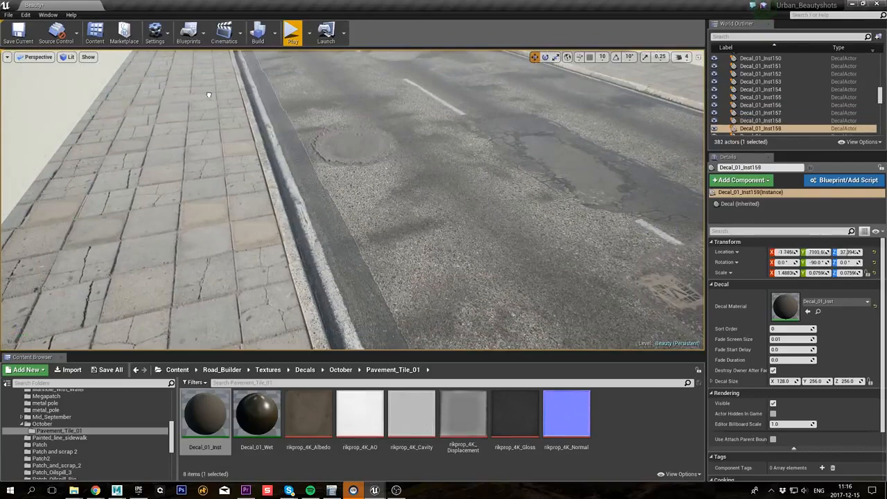
click(215, 111)
key(Escape)
right_drag(215, 111, 298, 135)
key(g)
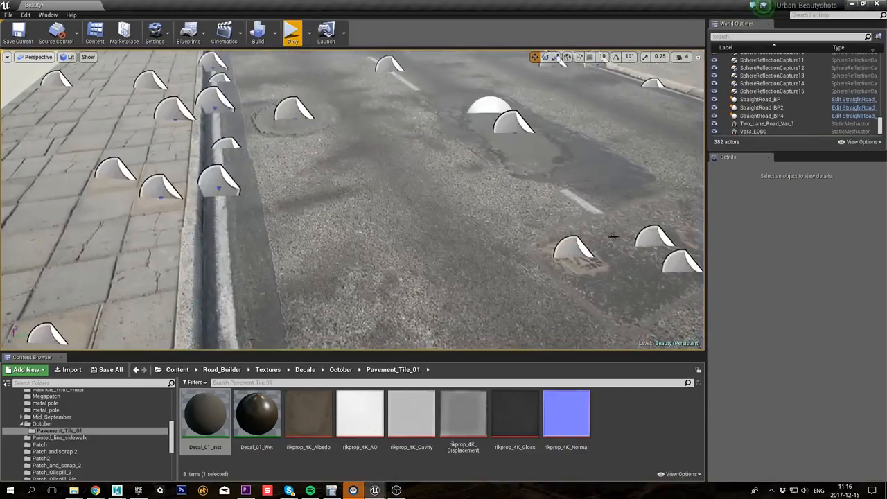
- Place Decal_01_Inst from Manhole_1 on the near sidewalk, scaled about 0.06 × 0.08 × 0.07 with sort order 1
click(575, 251)
click(818, 311)
drag(257, 415, 154, 305)
key(g)
right_drag(151, 313, 146, 328)
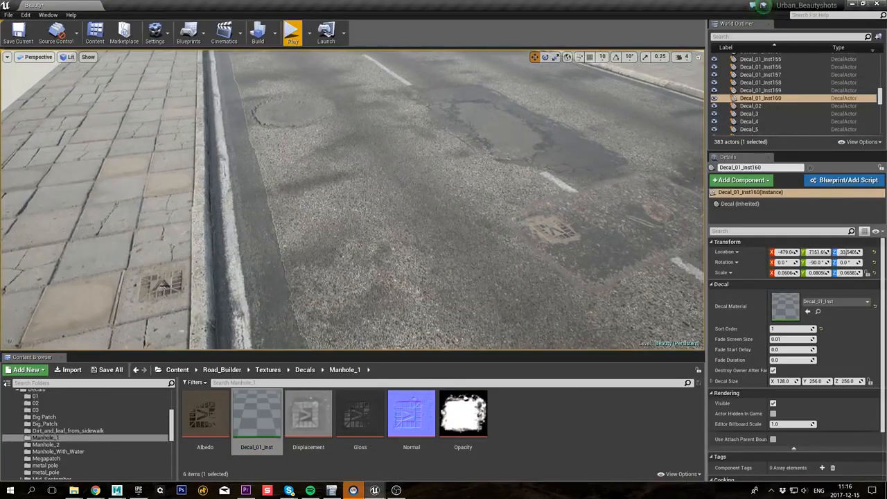
- Move the sidewalk manhole decal onto the neighbouring pavement tile decal
right_drag(165, 286, 149, 303)
key(g)
drag(212, 247, 154, 256)
key(g)
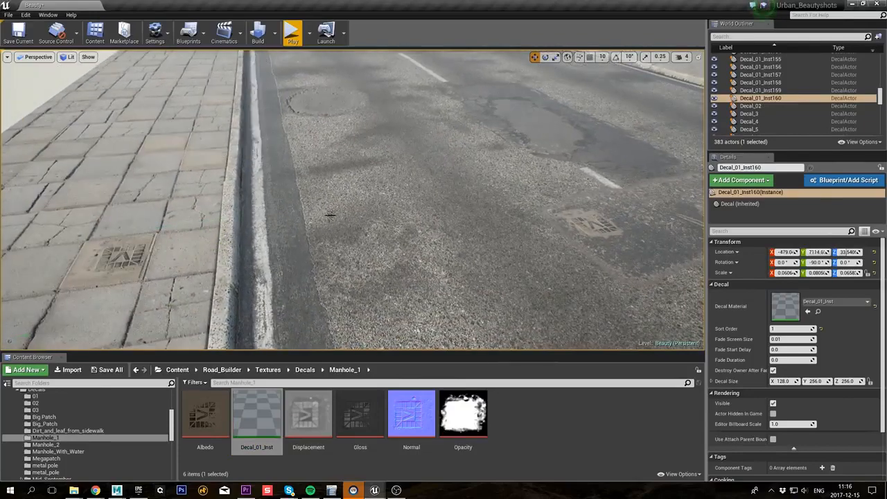
- Place Decal_01_Inst from metal_pole beside the sidewalk manhole, scale it to about 0.81 × 0.05 × 0.05 and duplicate it farther along the kerb
scroll(138, 417, down, 3)
click(97, 430)
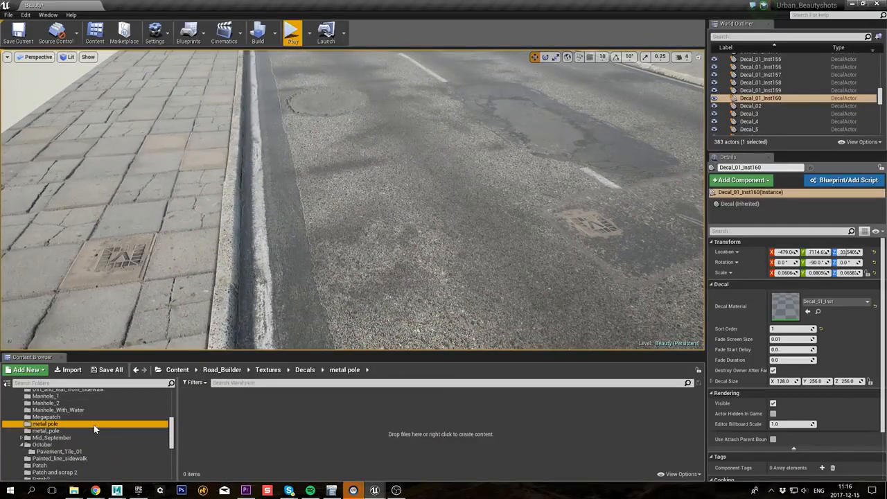
click(251, 413)
drag(254, 413, 332, 208)
key(r)
drag(385, 223, 385, 267)
drag(386, 197, 217, 203)
key(w)
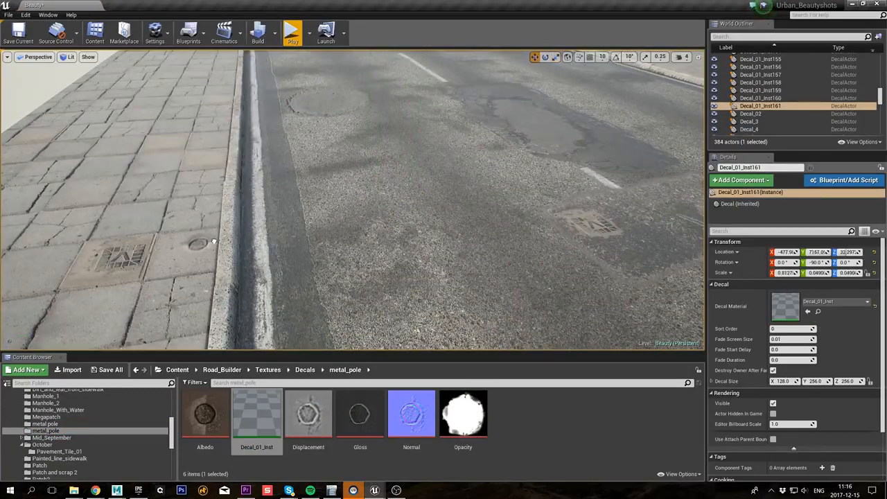
alt+drag(211, 235, 233, 97)
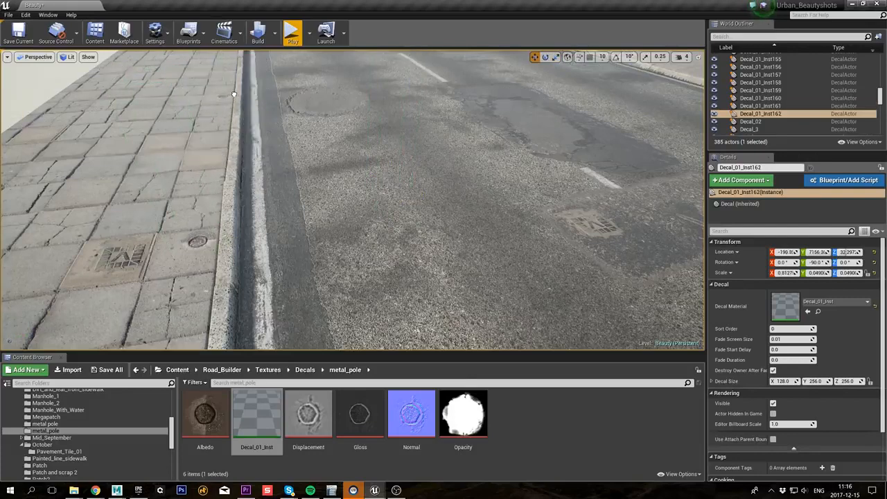
key(Escape)
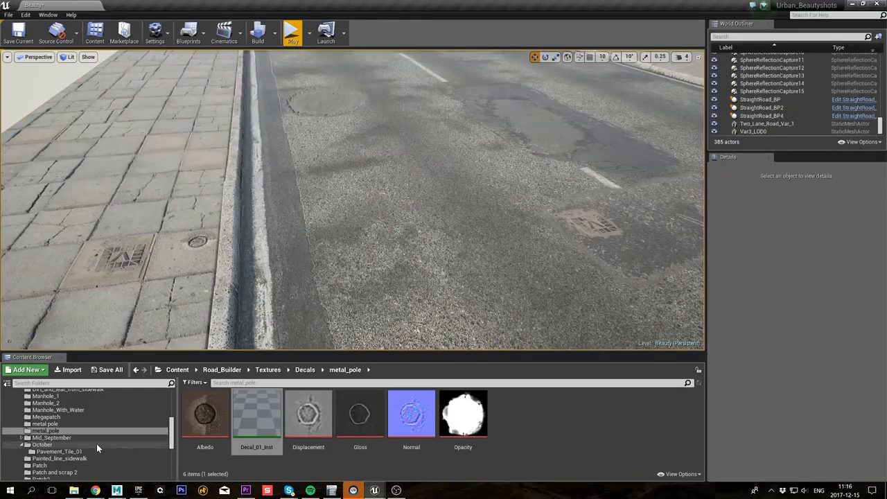
- Place Decal_01_Inst from Manhole_2 on a sidewalk slab next to the kerb and scale it to about 0.82 × 0.10 × 0.10
scroll(97, 449, up, 2)
click(59, 417)
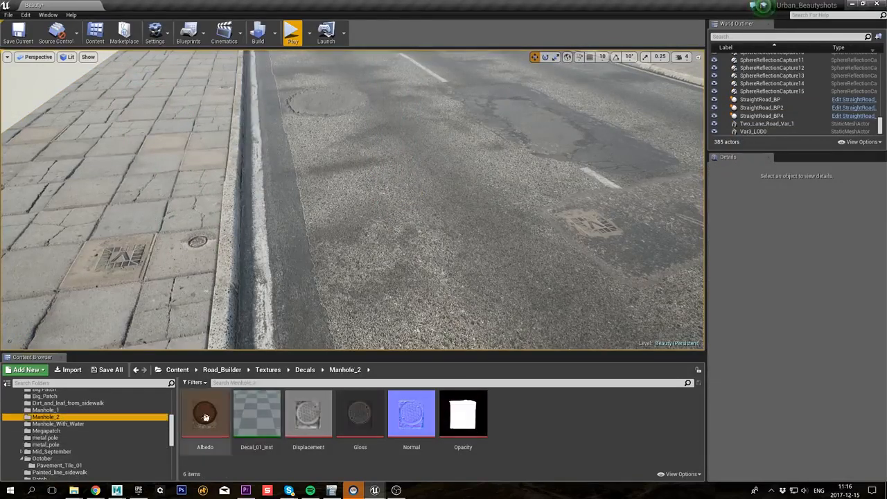
drag(256, 414, 363, 187)
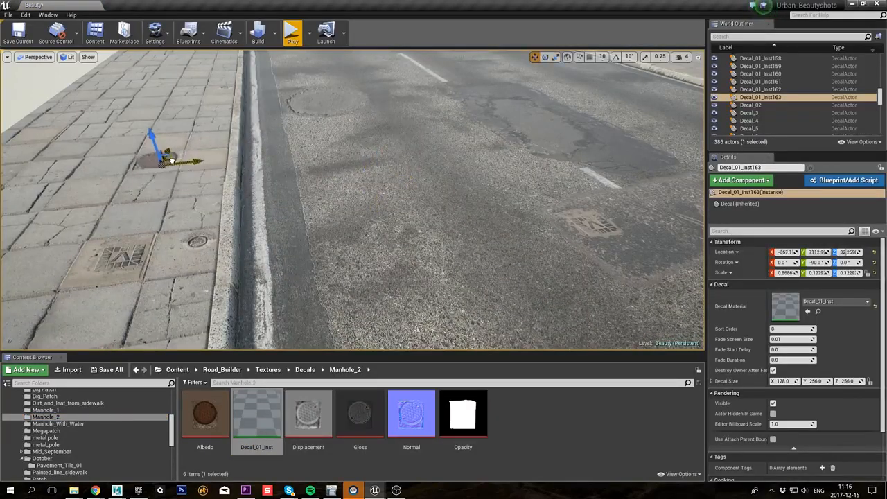
key(w)
key(f)
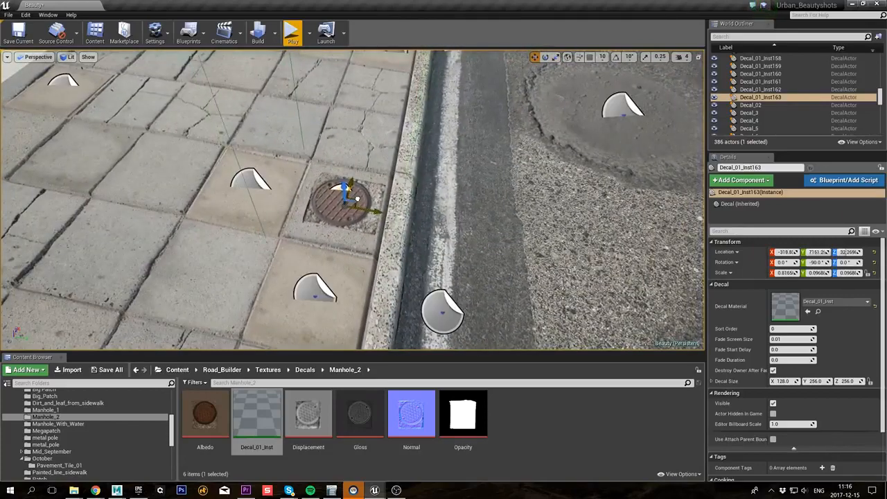
key(g)
drag(357, 199, 354, 214)
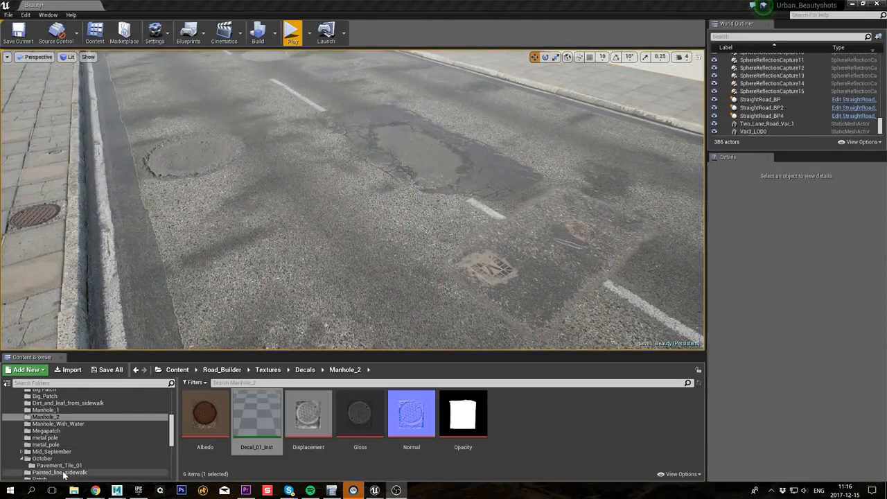
- Place Decal_01_Inst from yellowcurb on the near kerb, scale it to about 0.52 × 0.04 × 0.46 and duplicate it along the kerb
click(64, 472)
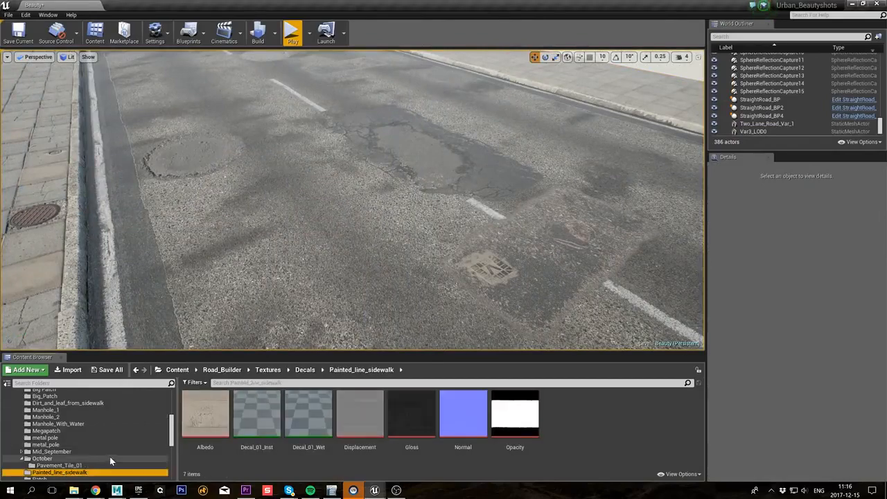
scroll(110, 456, down, 5)
click(45, 472)
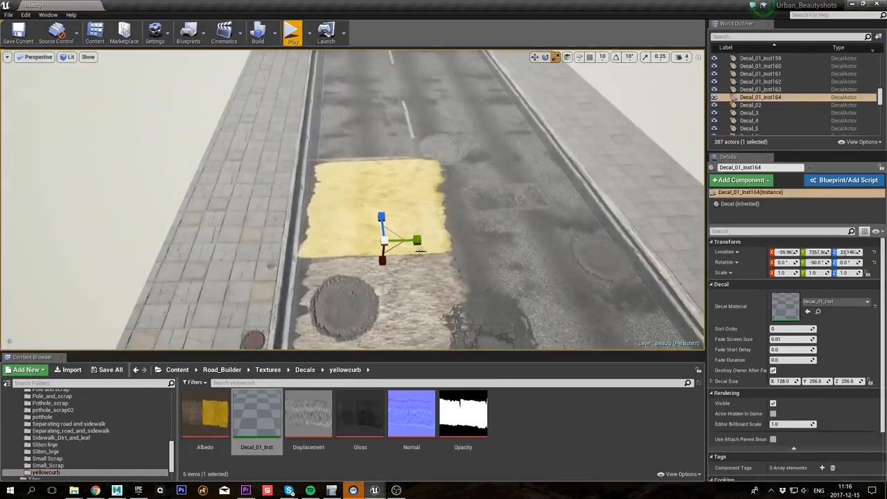
drag(416, 241, 457, 205)
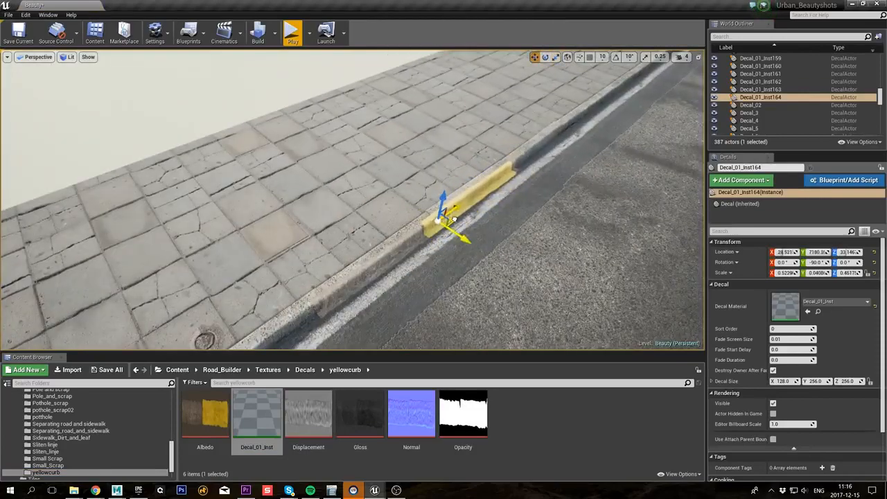
drag(454, 219, 449, 215)
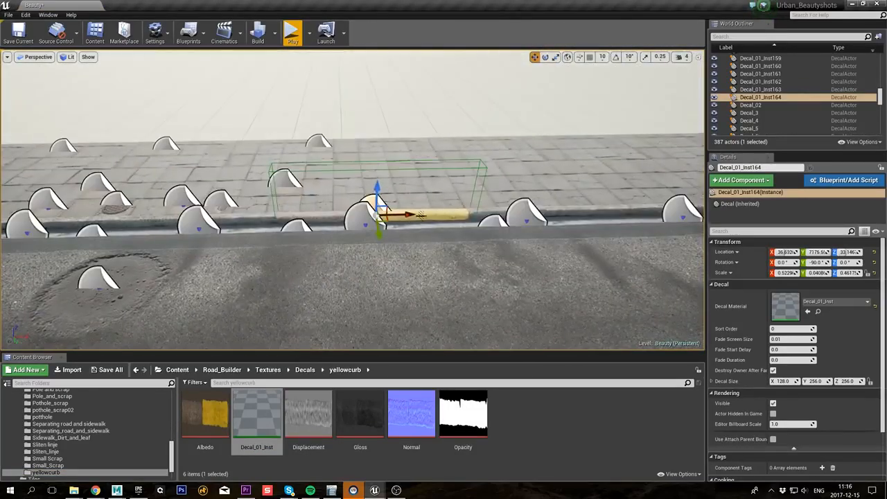
alt+drag(408, 208, 572, 206)
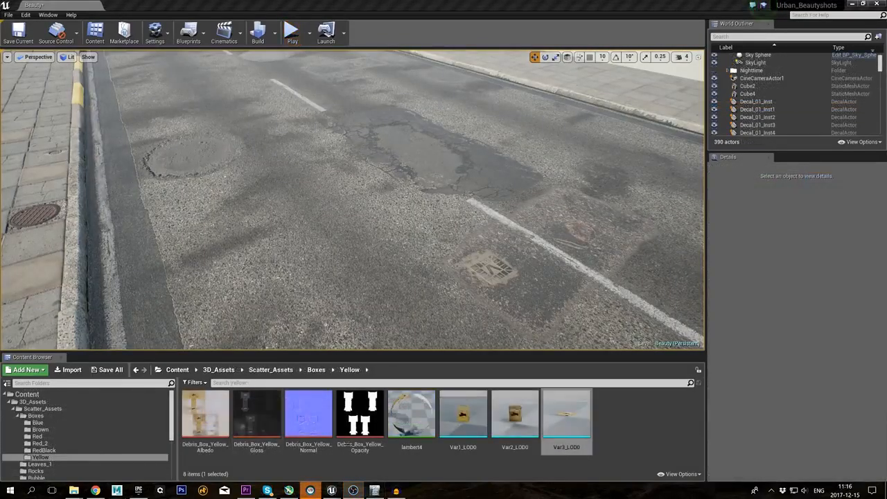
- Look through the Blue, Brown, Red, Red_2, RedBlack and Yellow box scatter assets and inspect the yellow Var3_LOD0 mesh
click(38, 422)
click(40, 429)
click(37, 435)
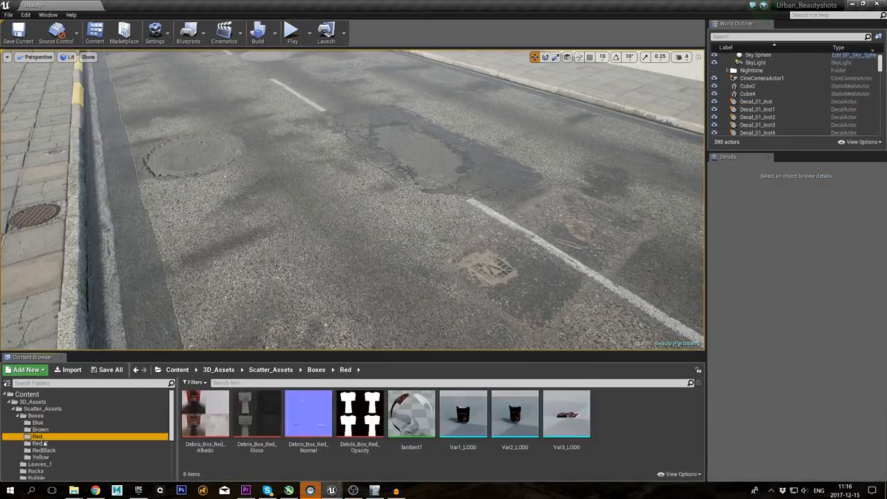
click(39, 443)
click(47, 451)
click(44, 457)
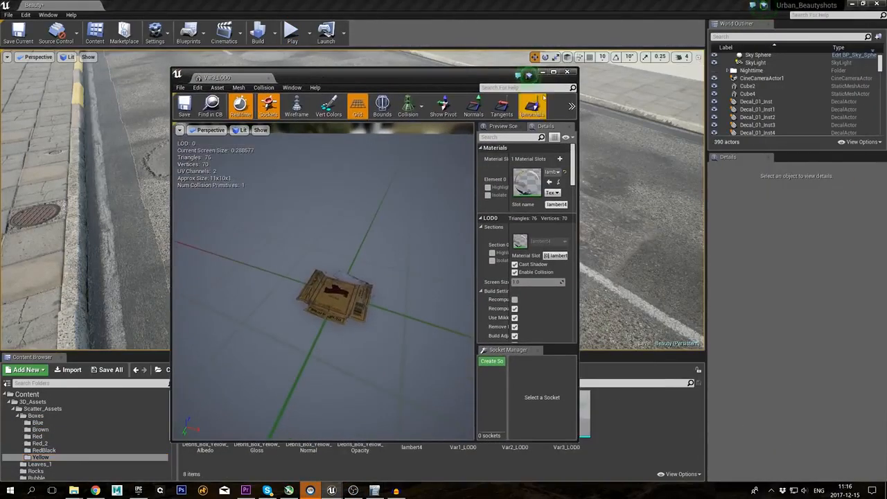
click(566, 72)
- Paint the debris foliage meshes along the near gutter and erase unwanted pieces from the road edge
mouse_move(886, 263)
mouse_down()
mouse_move(710, 271)
mouse_move(790, 444)
mouse_up()
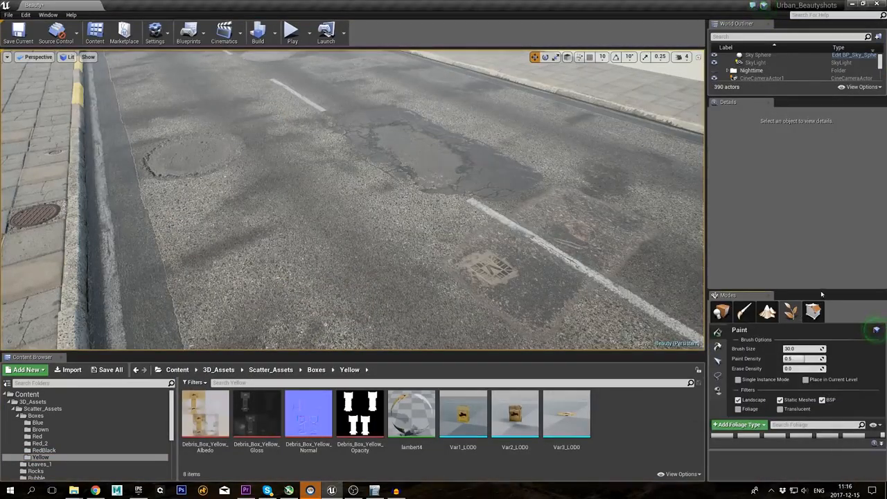
drag(821, 293, 821, 187)
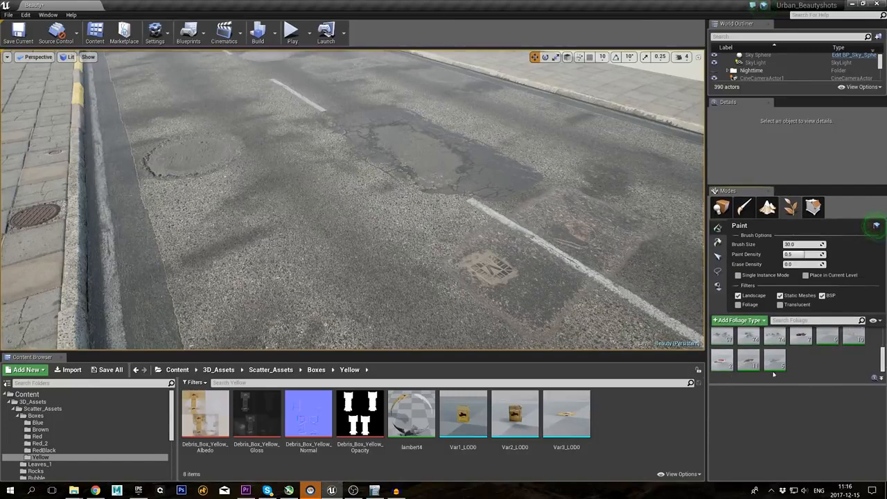
mouse_move(94, 101)
mouse_down()
mouse_move(93, 170)
mouse_move(116, 314)
mouse_move(91, 103)
mouse_up()
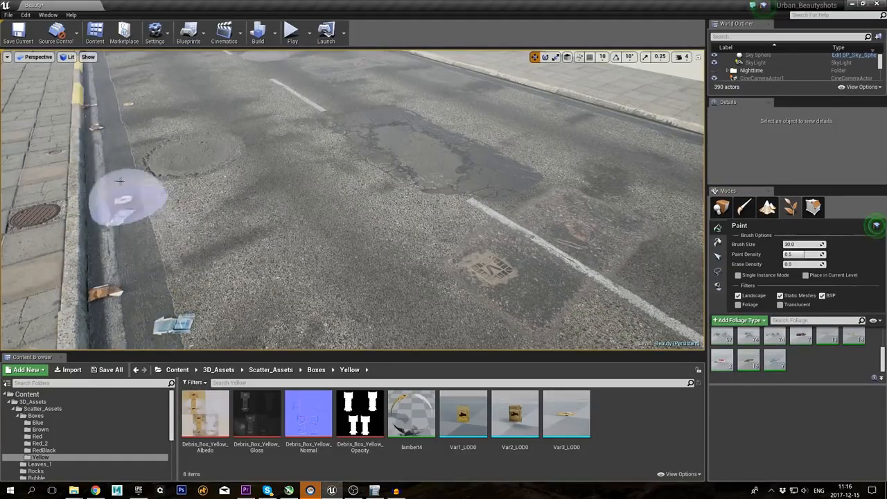
click(95, 137)
shift+click(85, 114)
shift+click(187, 331)
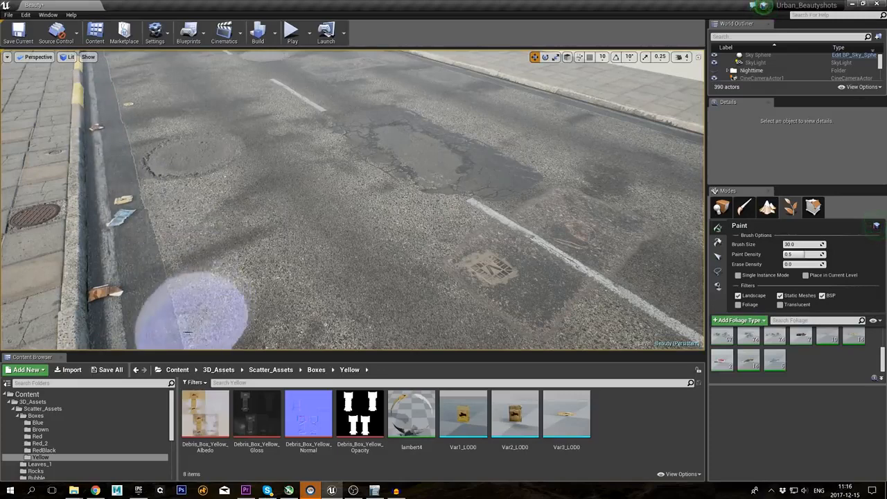
shift+click(108, 281)
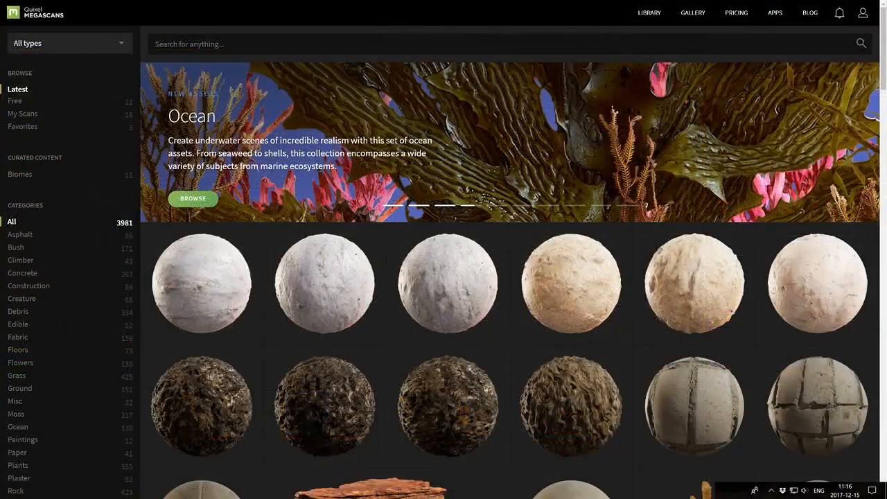
- Switch to the Quixel Megascans library and look through its latest assets
scroll(746, 135, down, 3)
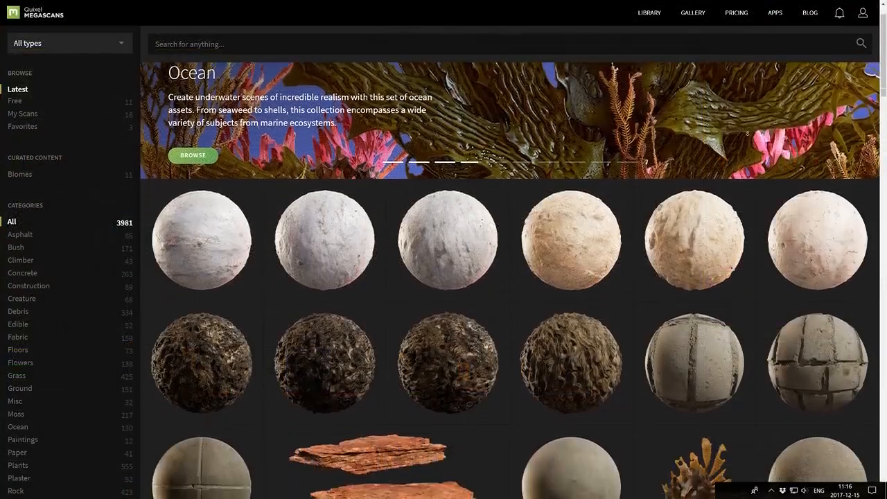
scroll(746, 134, down, 6)
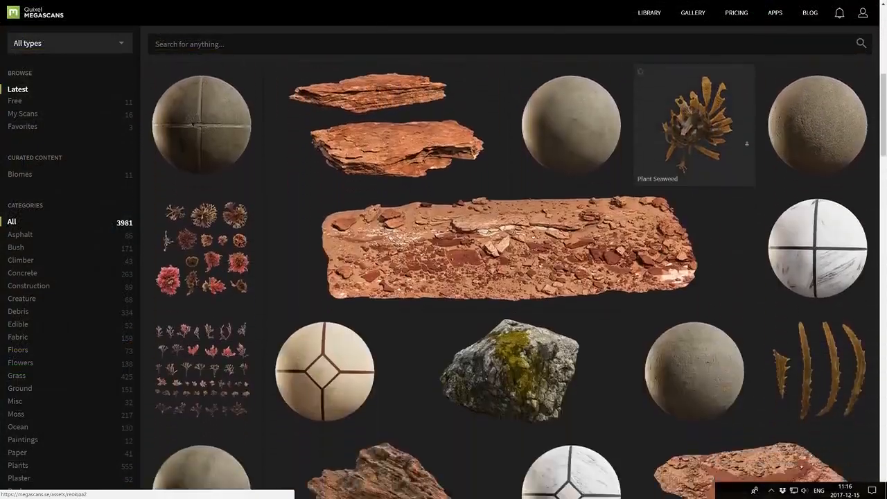
scroll(746, 143, down, 8)
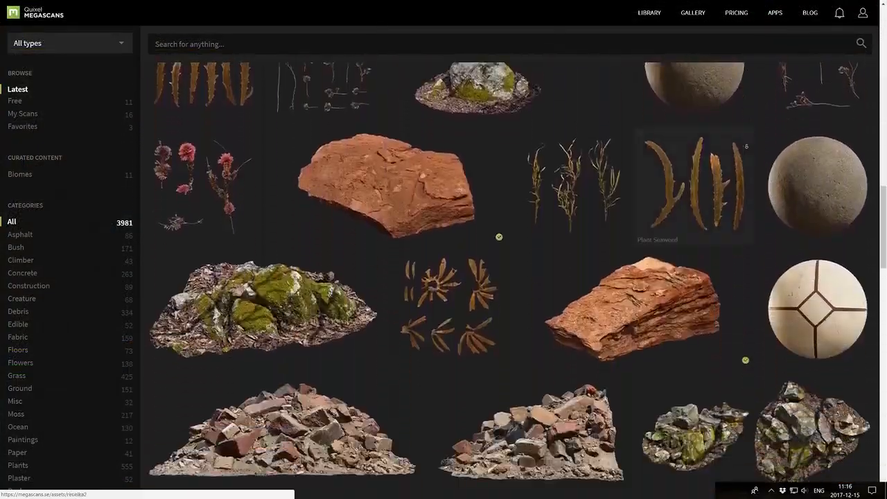
scroll(747, 146, down, 10)
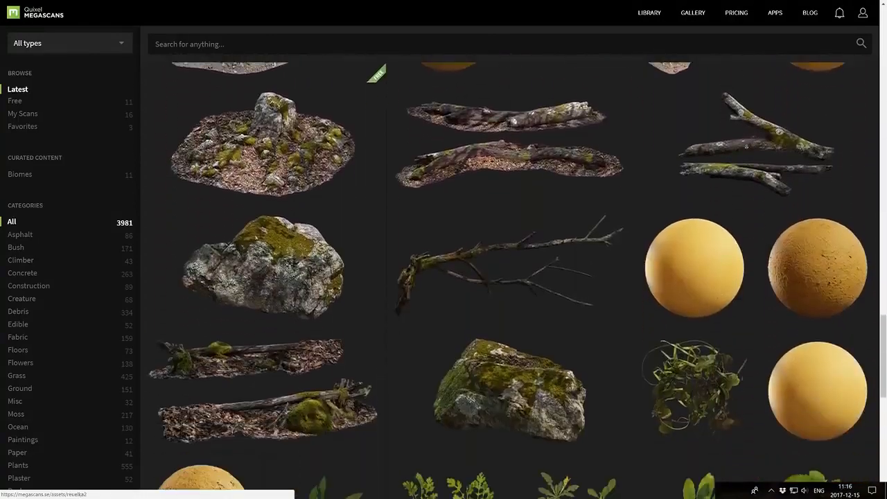
scroll(746, 148, down, 12)
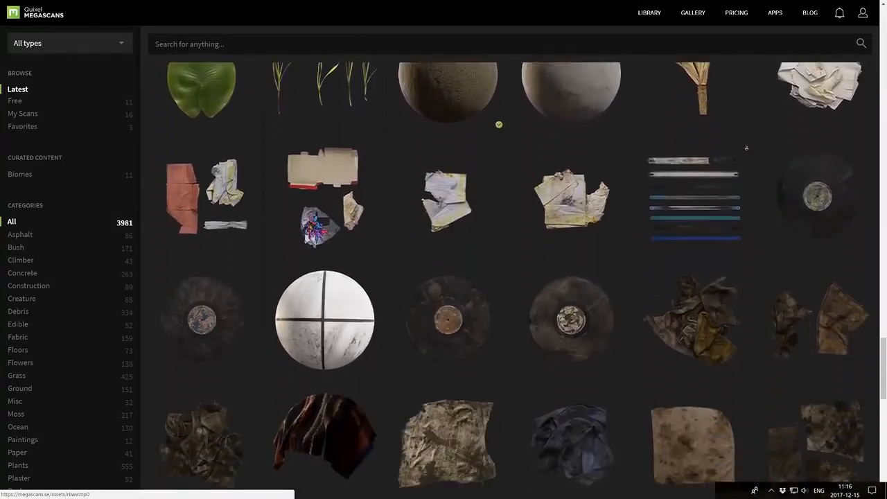
scroll(746, 148, down, 12)
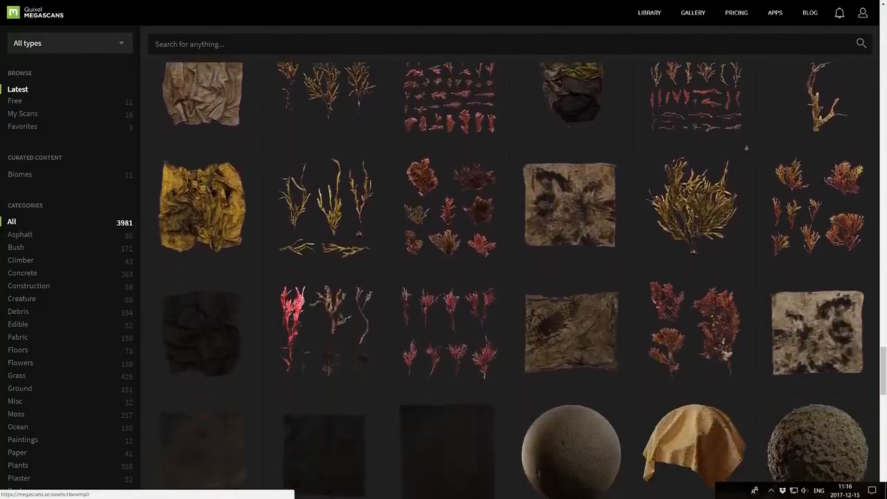
scroll(747, 147, down, 3)
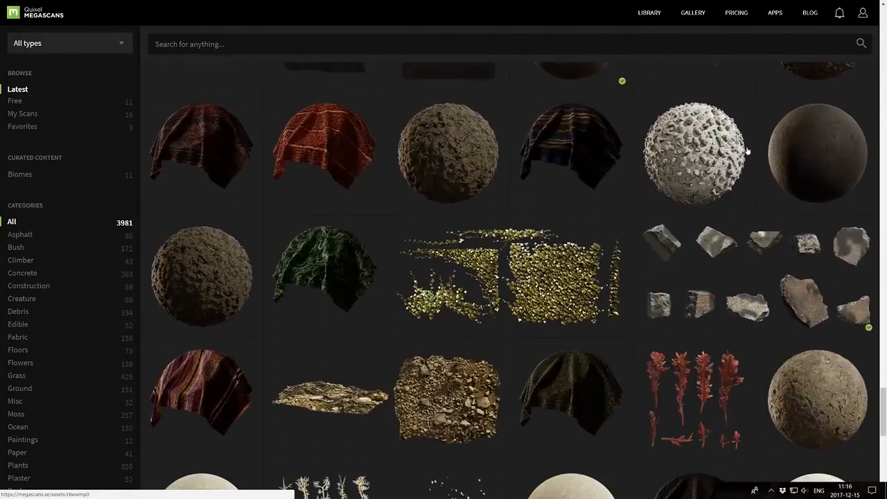
- Filter the Megascans library to 3D assets in the Grass category
click(15, 375)
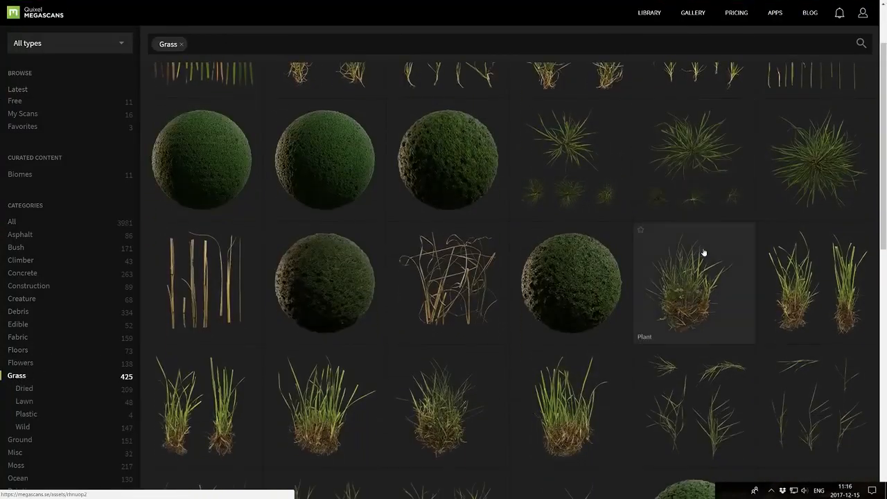
scroll(704, 252, down, 3)
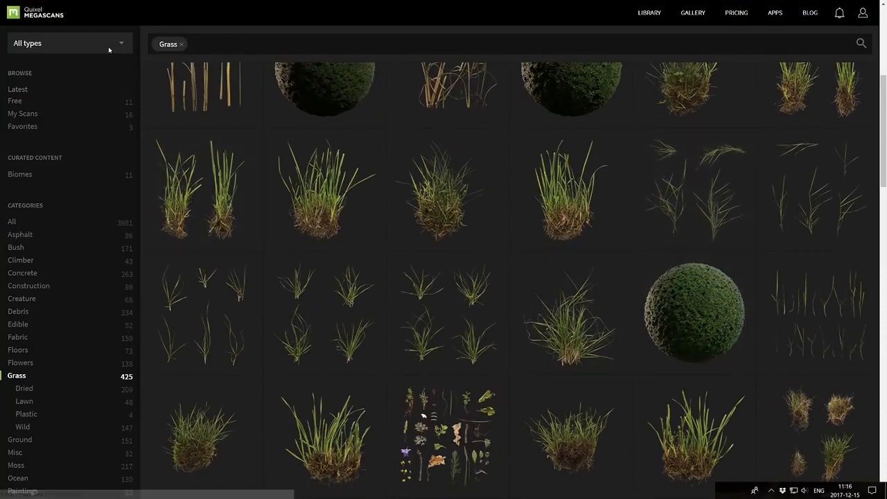
click(108, 48)
click(36, 126)
click(17, 375)
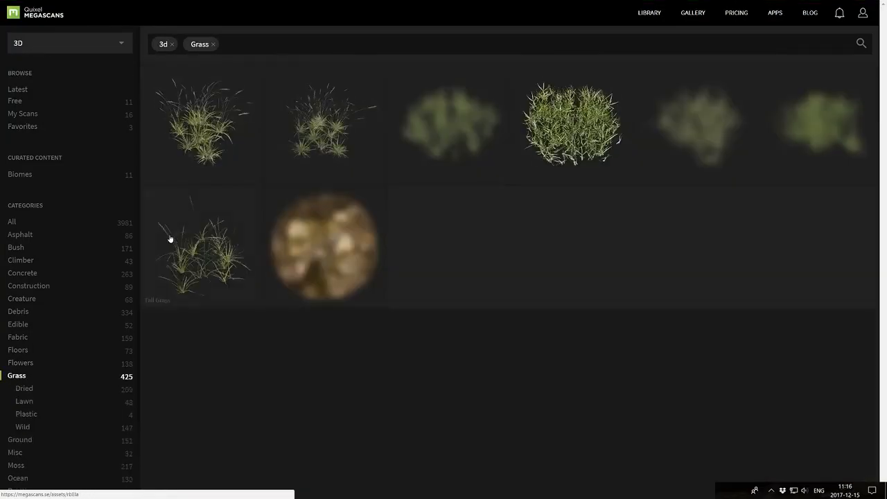
- Open the Grass Clumps asset, check its resolution and format download settings, and download it
click(447, 131)
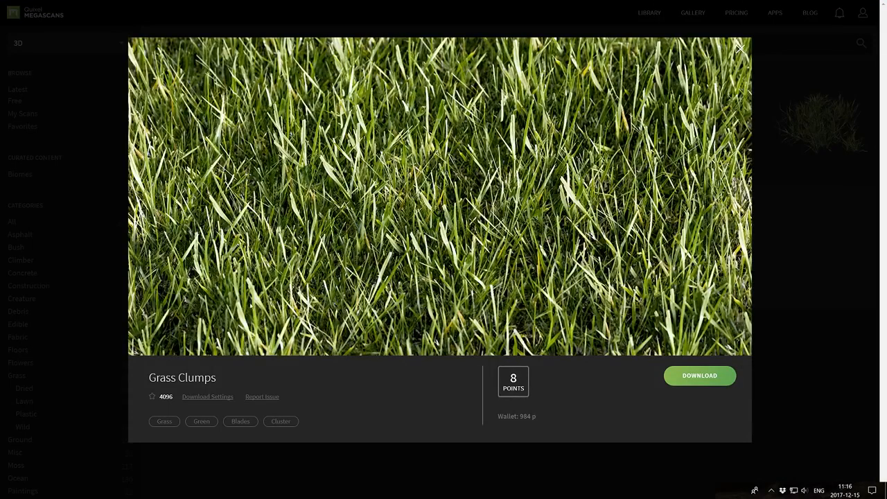
click(196, 397)
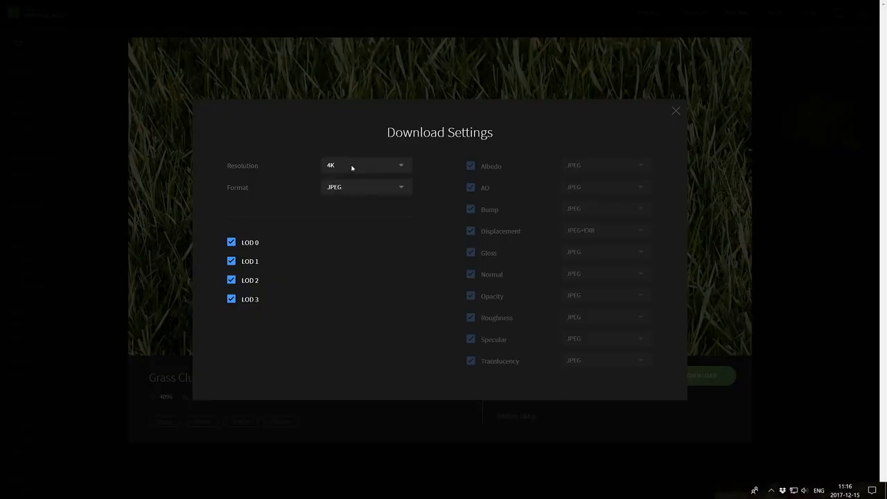
click(356, 187)
click(357, 188)
click(675, 111)
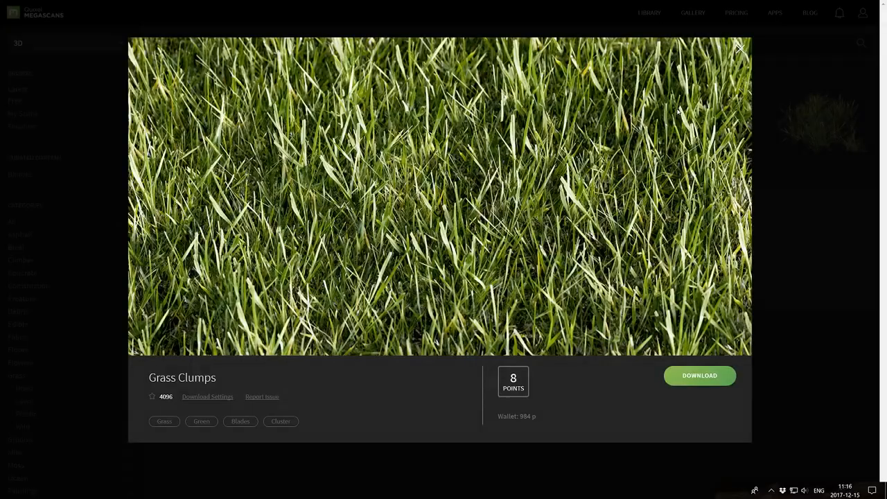
click(699, 375)
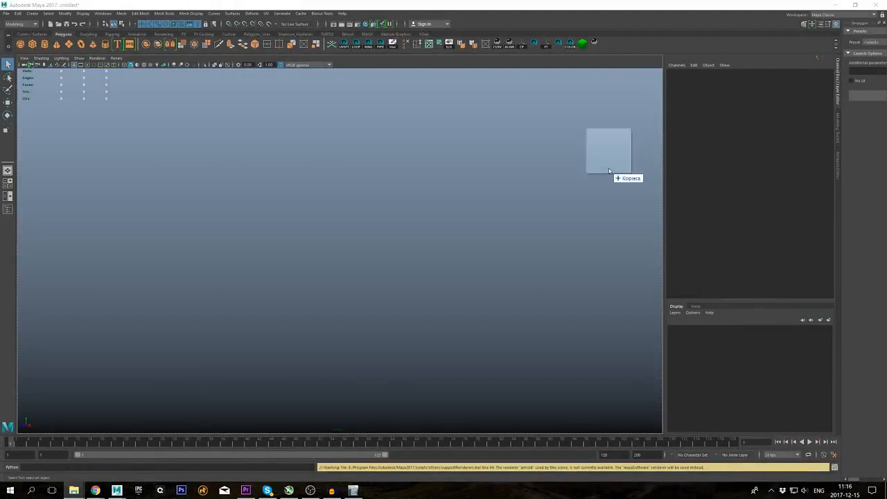
- Import the downloaded grass mesh into Maya and display it with its textures
drag(609, 170, 313, 216)
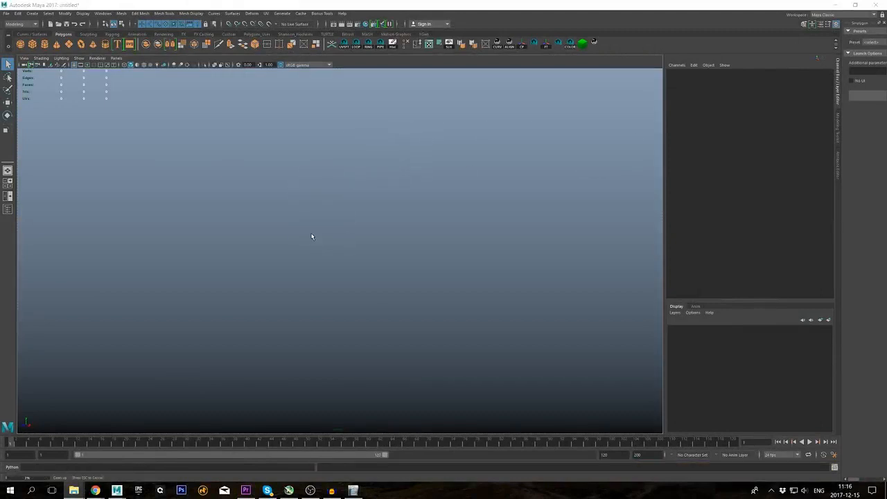
scroll(442, 228, up, 5)
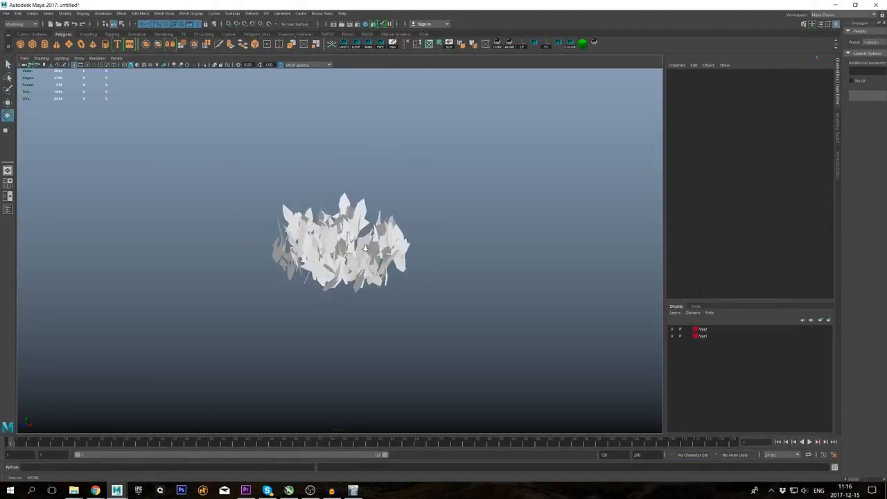
click(364, 205)
right_click(363, 206)
key(6)
mouse_move(367, 388)
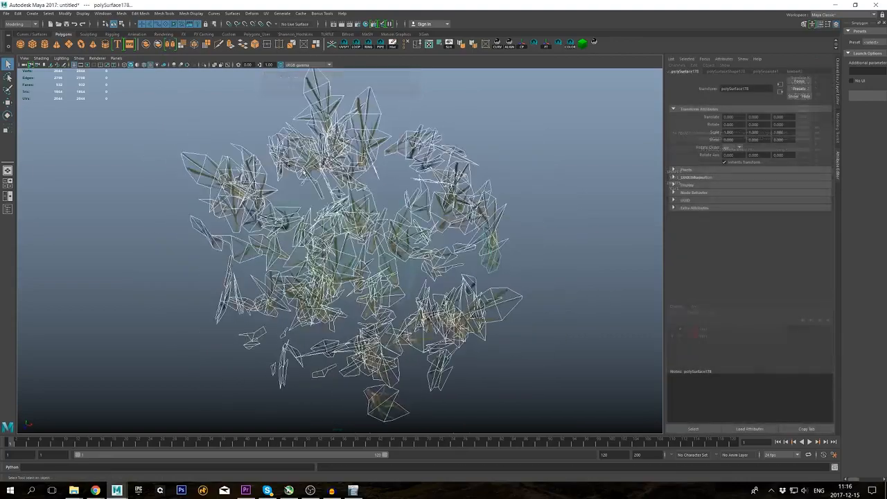
- Combine neighbouring grass pieces into separate clumps, one selected cluster after another
click(443, 249)
alt+middle_drag(443, 250, 412, 226)
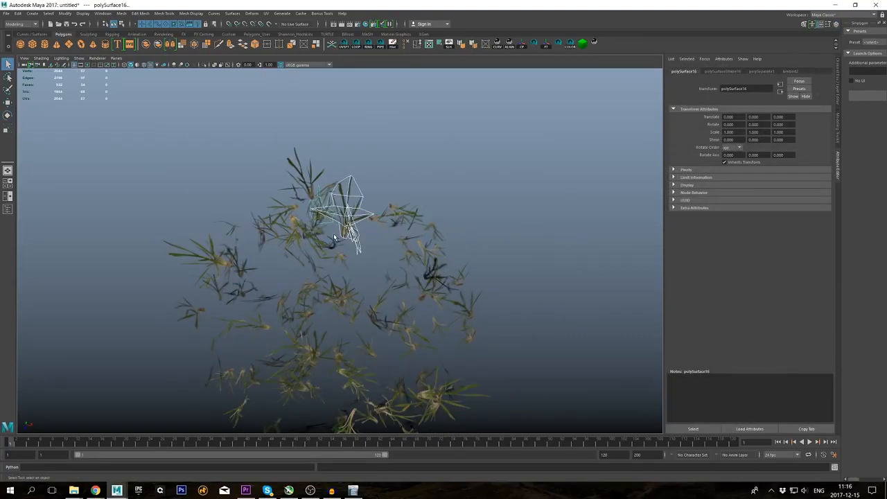
drag(241, 270, 244, 272)
alt+drag(277, 277, 305, 263)
drag(407, 257, 443, 323)
key(g)
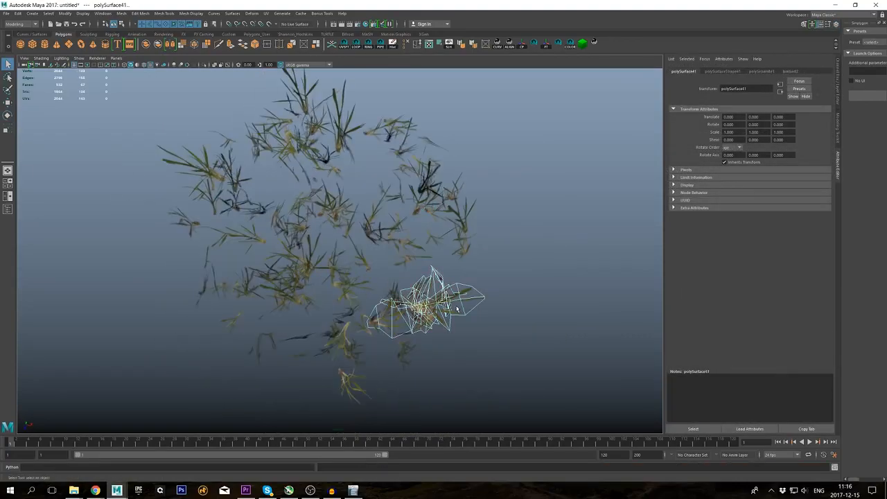
drag(320, 315, 363, 350)
drag(266, 267, 305, 299)
drag(327, 258, 366, 286)
key(g)
drag(194, 260, 226, 292)
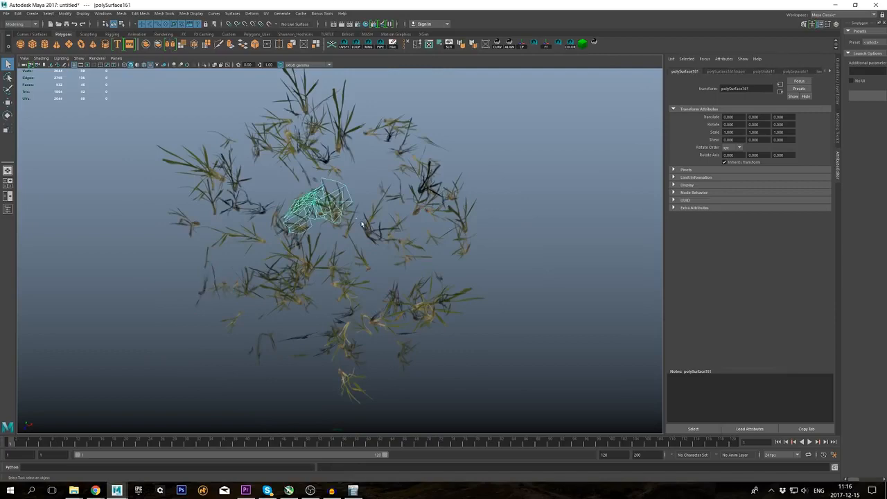
- Select the combined clump at the outer edge of the grass patch and move it away from the others
drag(200, 149, 242, 187)
key(w)
scroll(388, 207, down, 3)
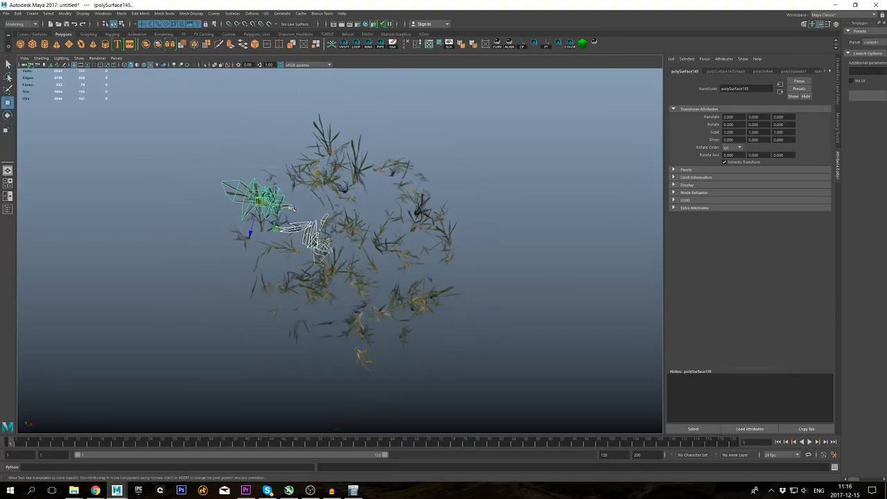
drag(249, 232, 76, 170)
drag(458, 315, 420, 324)
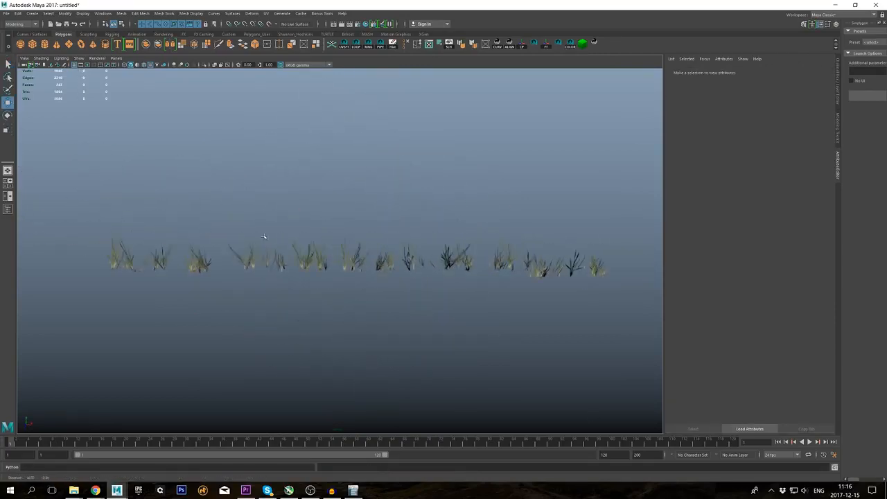
- Line up the grass clumps in depth by shifting the outlying ones in the side view
key(space)
key(space)
key(6)
click(388, 315)
scroll(519, 261, down, 5)
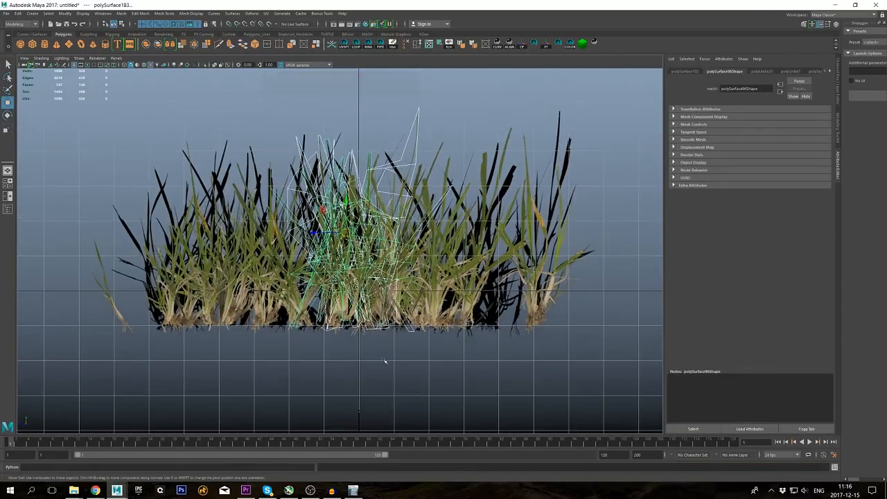
drag(520, 262, 458, 295)
middle_drag(305, 287, 183, 287)
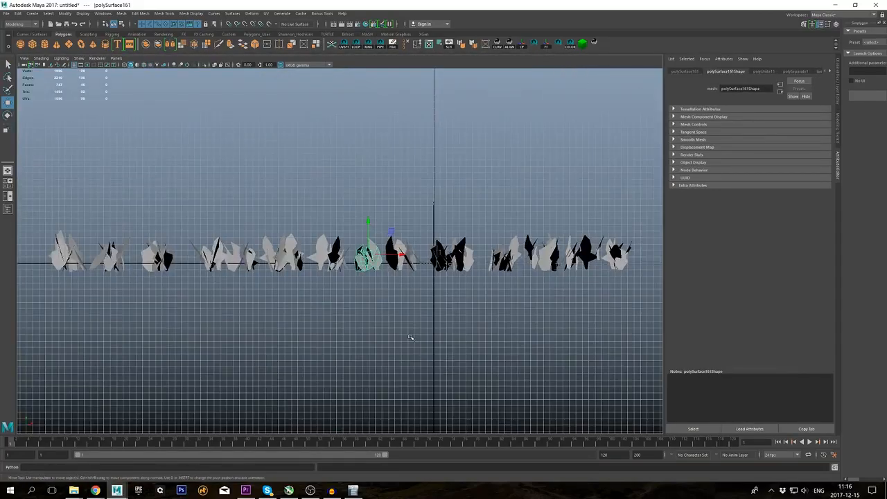
- Slide growing groups of textured clumps along the row to close the gaps between them
key(6)
shift+middle_drag(50, 216, 72, 216)
drag(177, 279, 67, 210)
shift+middle_drag(69, 212, 94, 212)
drag(208, 279, 91, 209)
shift+middle_drag(92, 209, 116, 211)
drag(271, 286, 86, 212)
shift+middle_drag(109, 217, 130, 218)
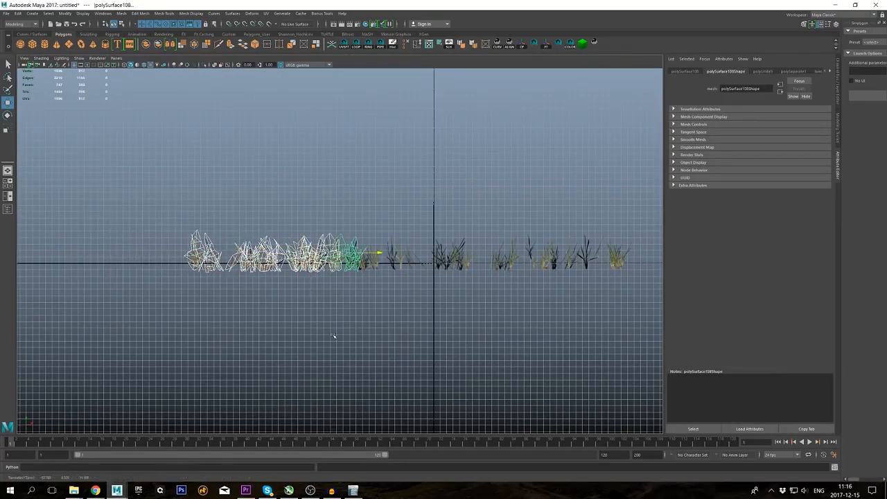
shift+middle_drag(447, 322, 470, 320)
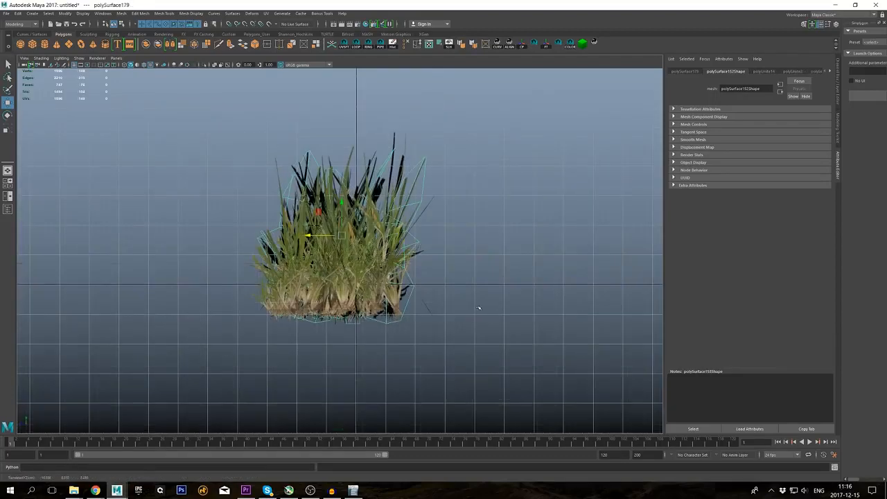
key(space)
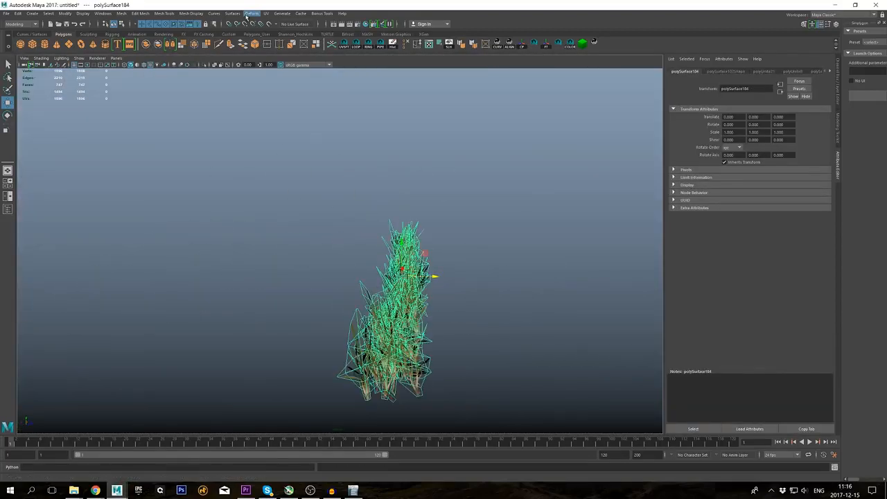
- Add a lattice deformer to the grass row and set its T Divisions to 3
click(248, 14)
click(273, 66)
alt+drag(409, 250, 422, 194)
key(ctrl+a)
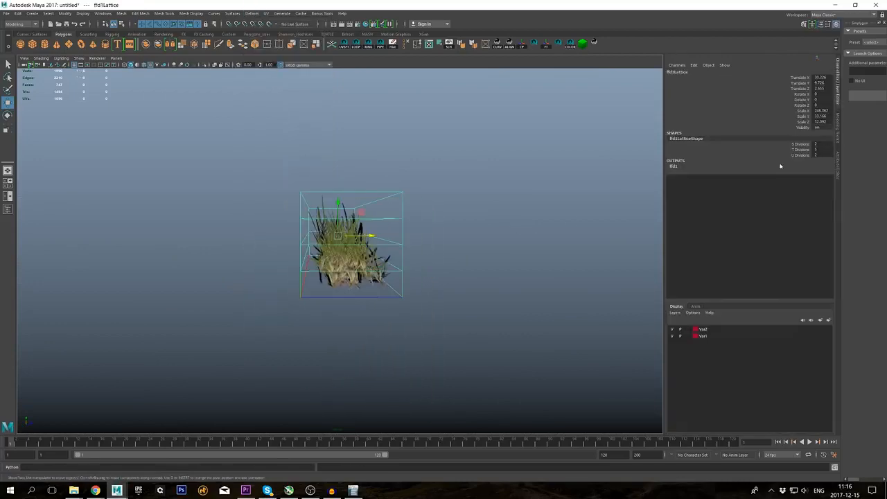
text(3)
key(Return)
key(space)
drag(428, 247, 485, 248)
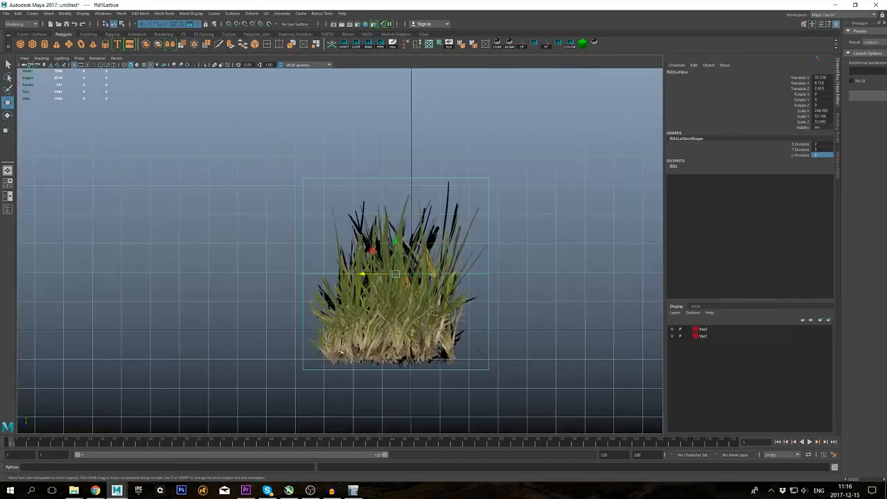
- Scale the lattice's bottom, middle and top points inward in the side view to narrow the grass row, most strongly at its base
alt+middle_drag(388, 318, 388, 294)
key(F9)
drag(287, 305, 513, 374)
alt+middle_drag(420, 357, 383, 325)
drag(367, 329, 356, 329)
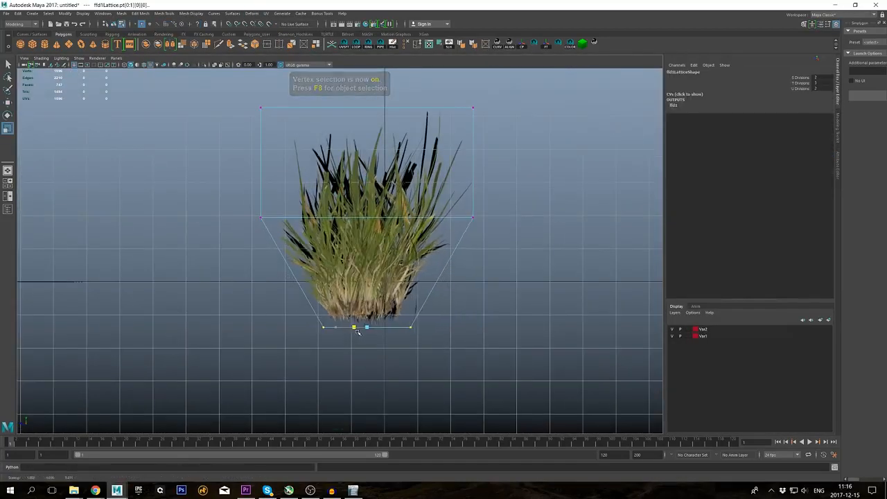
alt+middle_drag(234, 186, 237, 270)
drag(338, 302, 348, 304)
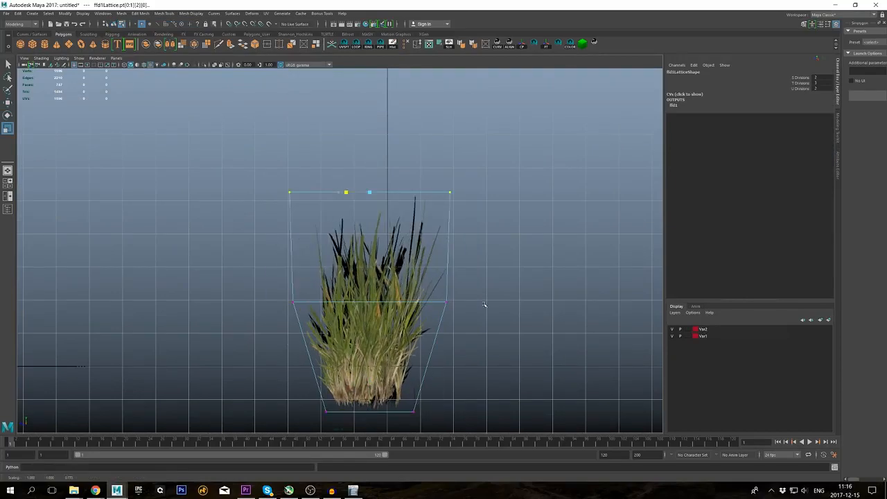
drag(556, 337, 556, 338)
middle_drag(542, 344, 520, 356)
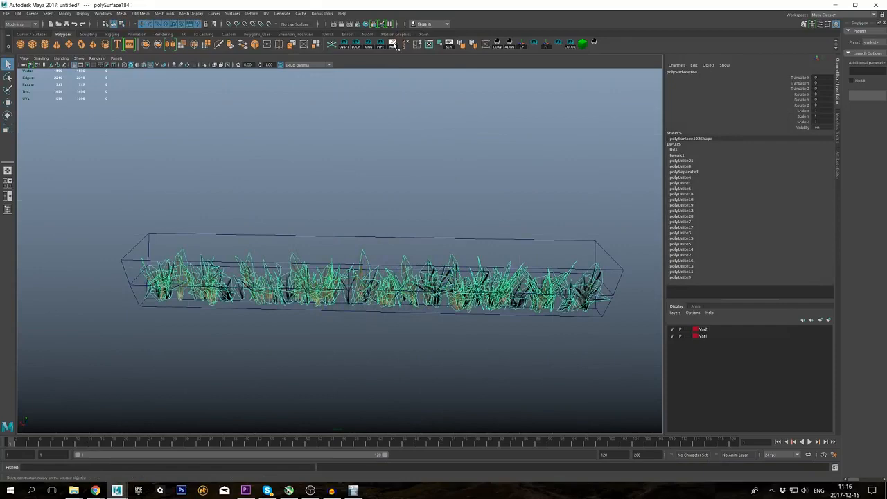
- Delete the grass mesh's construction history and turn on two-sided lighting in the viewport
click(393, 45)
mouse_move(312, 198)
alt+mouse_down()
mouse_move(379, 191)
mouse_move(298, 198)
alt+mouse_up()
click(61, 58)
click(222, 287)
key(space)
key(space)
click(260, 324)
alt+middle_drag(261, 324, 364, 349)
click(61, 58)
click(77, 105)
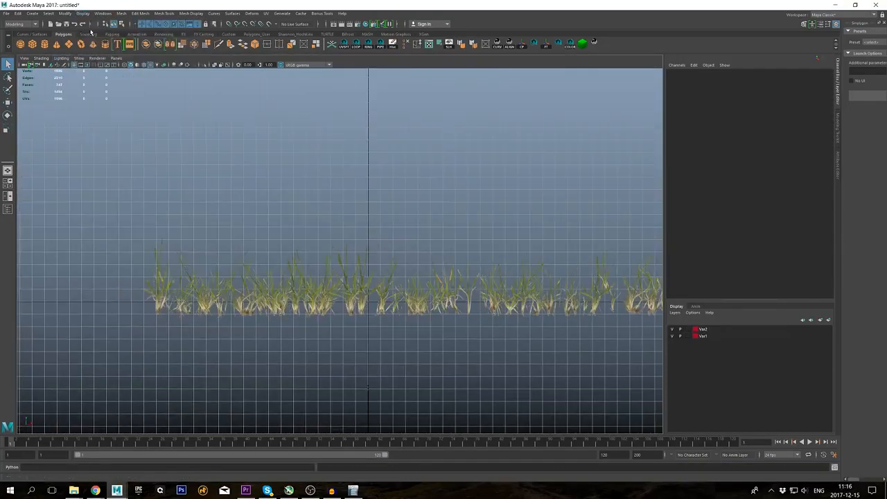
- Hide the grid and shift growing selections of grass pieces along the row to pack them into a denser line
click(82, 13)
click(88, 21)
drag(129, 325, 169, 243)
drag(393, 276, 416, 276)
shift+drag(333, 319, 305, 263)
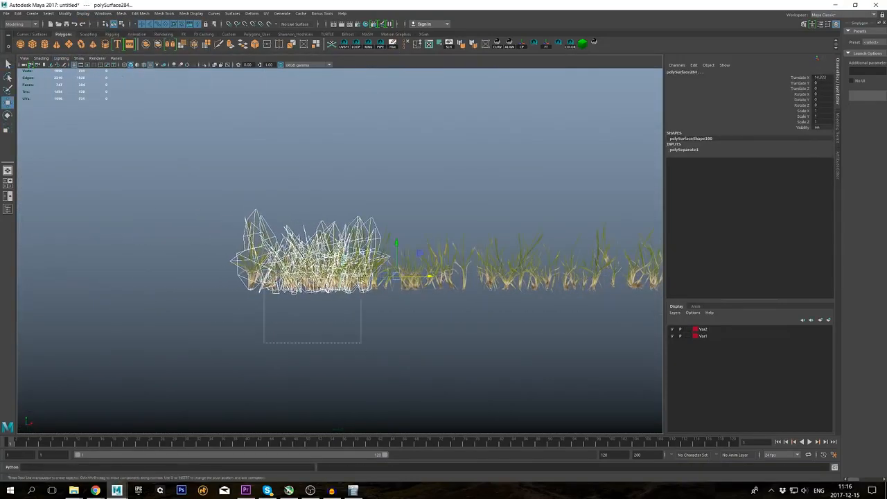
shift+drag(361, 258, 388, 258)
middle_drag(415, 352, 287, 345)
scroll(469, 352, up, 2)
shift+drag(286, 345, 336, 270)
middle_drag(298, 339, 317, 338)
shift+drag(332, 338, 381, 267)
middle_drag(367, 331, 452, 328)
shift+drag(463, 333, 509, 267)
middle_drag(490, 322, 521, 321)
click(520, 321)
- Centre the pivot of the loose grass piece at the end of the row to reposition it
alt+drag(513, 277, 437, 224)
click(220, 268)
key(e)
click(65, 13)
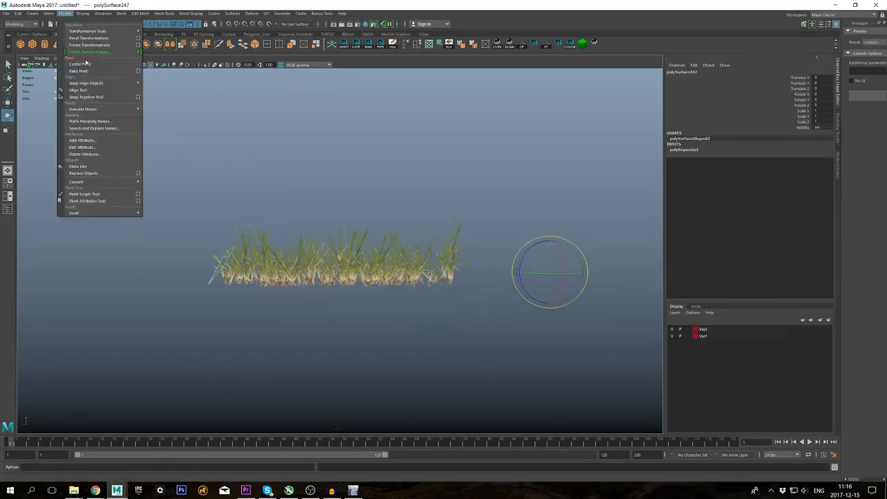
click(86, 63)
key(w)
scroll(332, 277, up, 2)
click(332, 360)
alt+drag(443, 346, 444, 367)
- Combine all grass pieces into one mesh, show the grid again, and centre the mesh's pivot
drag(644, 382, 132, 180)
click(147, 43)
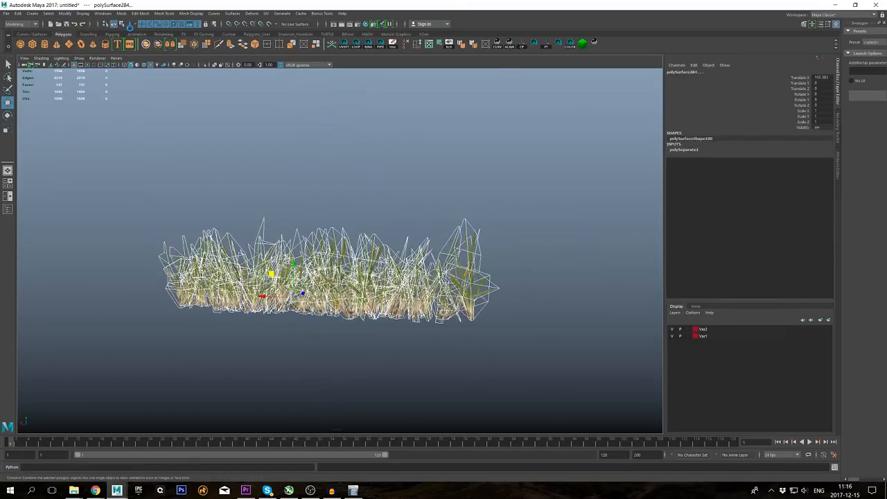
click(82, 13)
click(90, 29)
alt+drag(228, 228, 239, 239)
click(65, 13)
click(86, 64)
- Adjust the combined grass mesh's pivot and place the row at the grid origin
key(d)
alt+drag(291, 291, 374, 325)
alt+middle_drag(485, 305, 374, 311)
middle_click(467, 335)
alt+drag(467, 335, 381, 294)
click(415, 173)
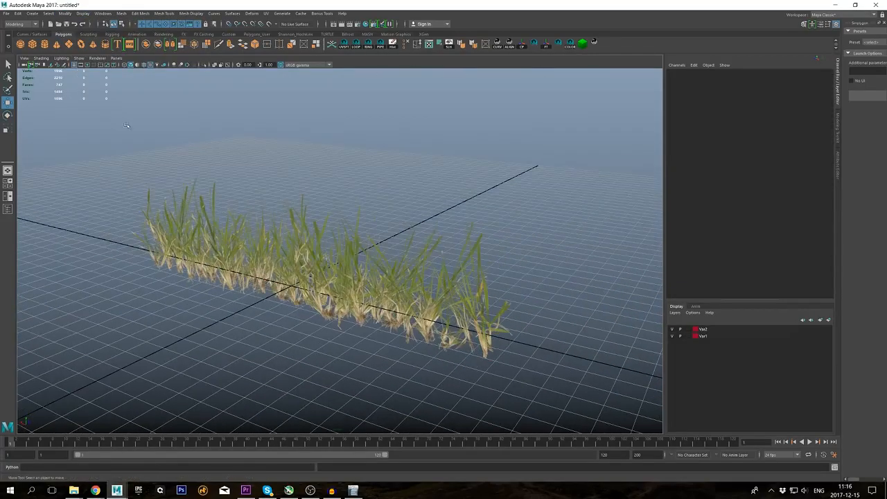
- Select the finished grass row and export the selection
click(298, 257)
click(4, 14)
click(33, 105)
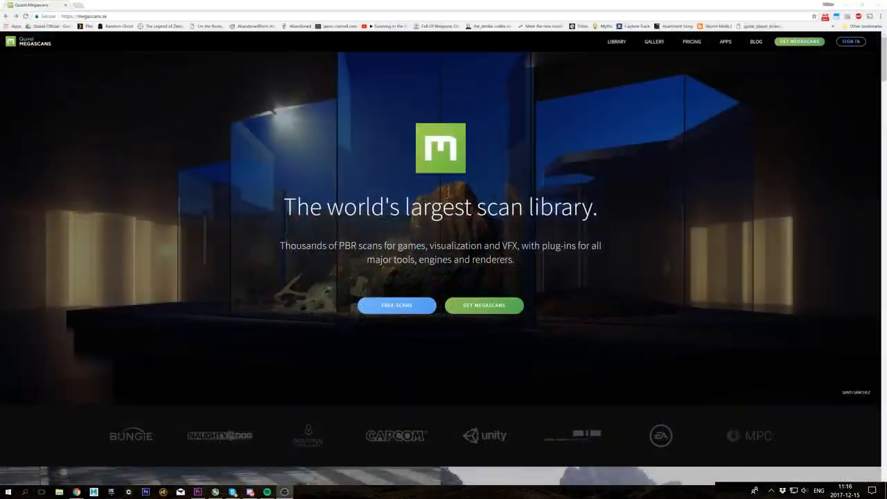
- Switch to the Megascans website, browse its library, and open the Sidewalk Vegetation asset
click(616, 42)
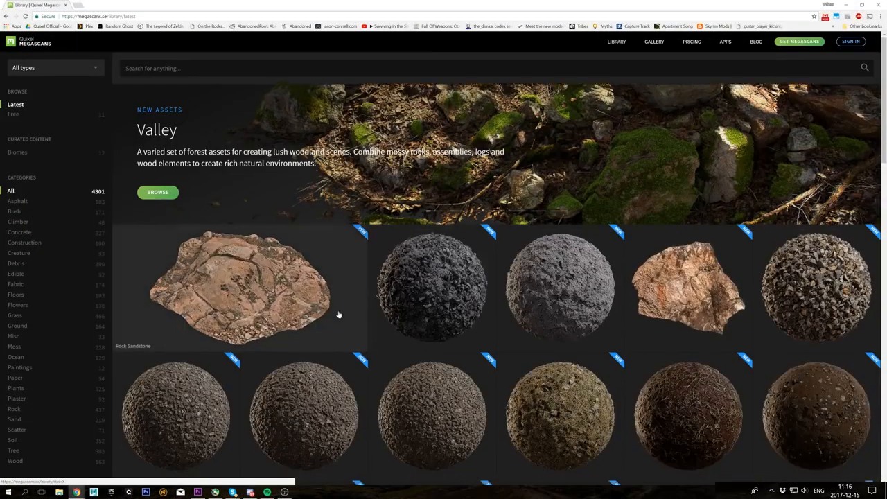
scroll(338, 313, down, 3)
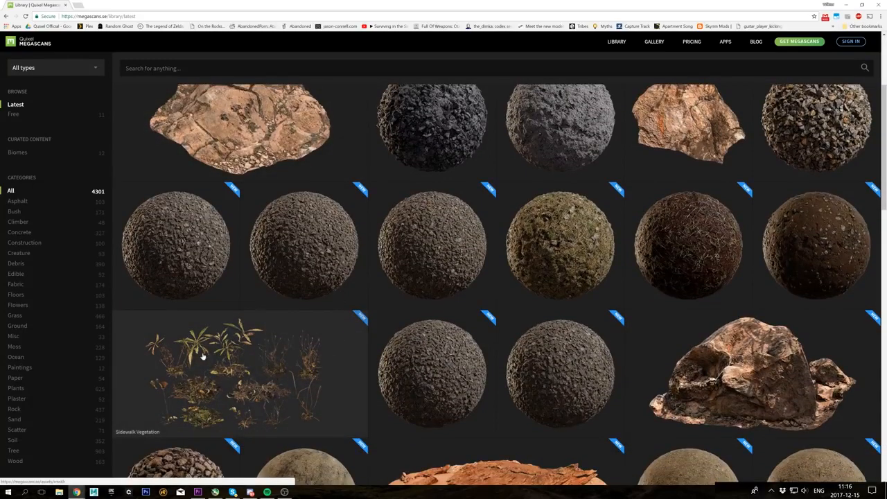
click(251, 383)
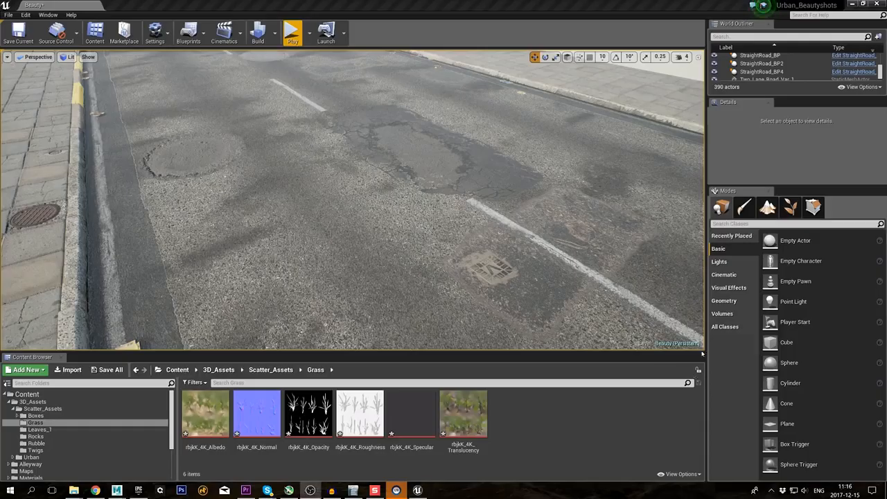
- Import Line.obj from the Var1 folder into the Grass content folder in Unreal Engine
click(73, 489)
click(36, 452)
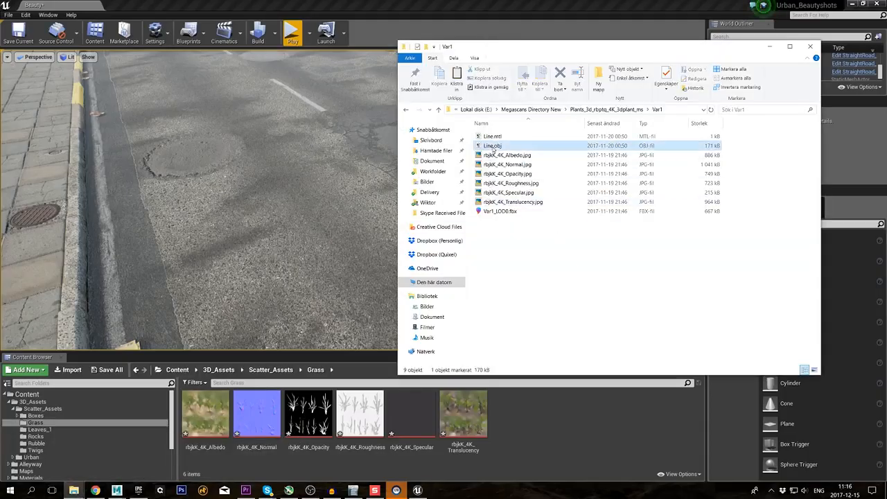
drag(544, 434, 541, 435)
click(463, 390)
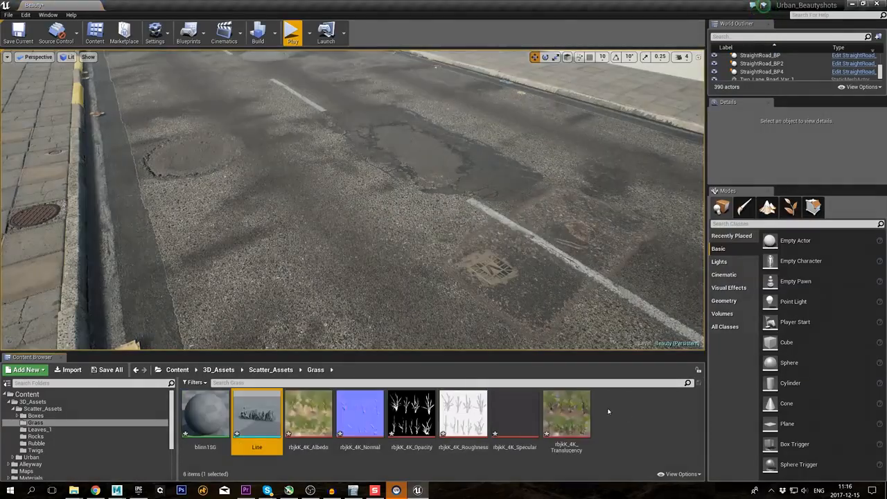
- Place the imported Line mesh on the road and focus the view on it
click(607, 411)
drag(256, 414, 374, 270)
key(f)
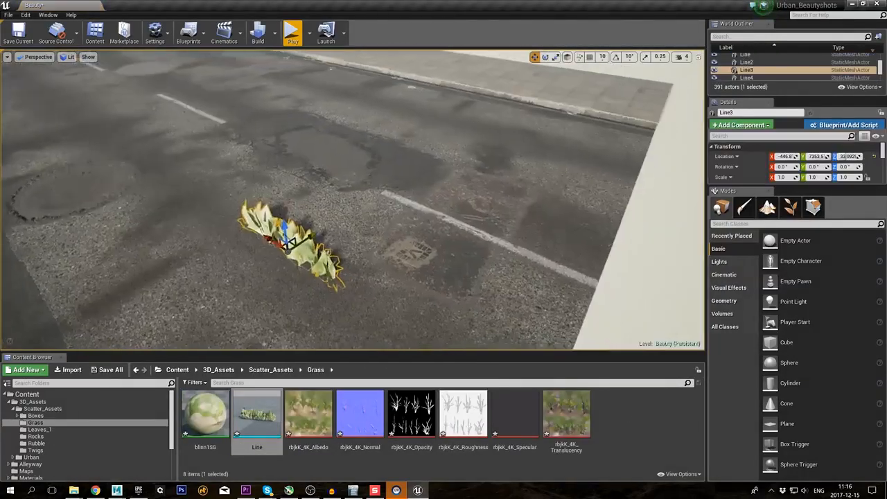
- Add the grass textures to the blinn1SG material, connect them to Specular, Roughness, Opacity, Normal and Subsurface Color, and save it
double_click(205, 414)
scroll(390, 257, down, 4)
right_drag(376, 207, 339, 231)
drag(336, 262, 461, 206)
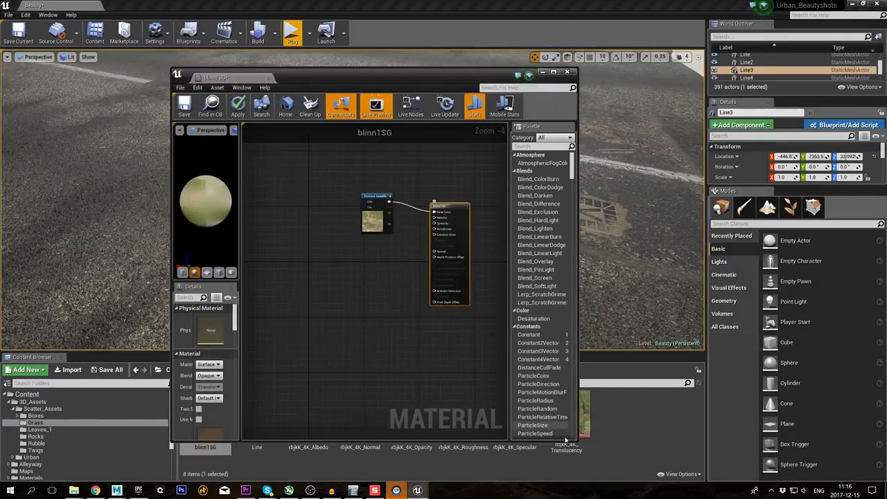
drag(577, 441, 613, 357)
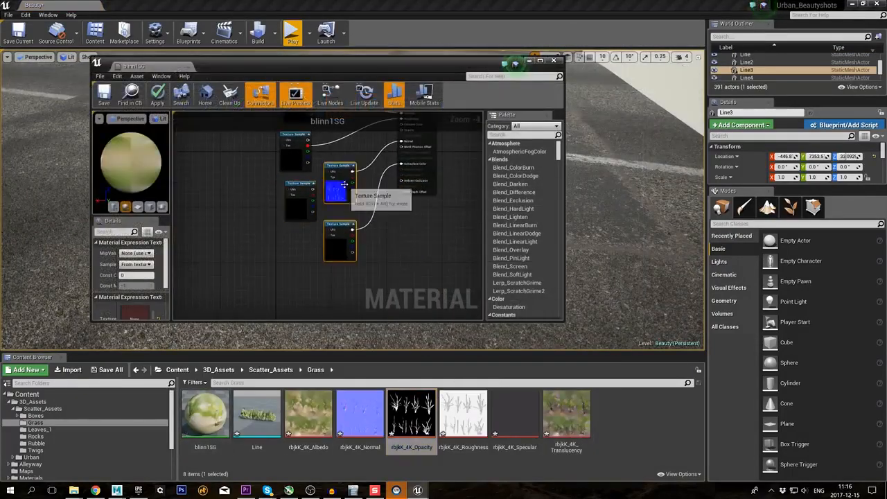
drag(306, 266, 394, 202)
drag(227, 67, 518, 129)
click(395, 159)
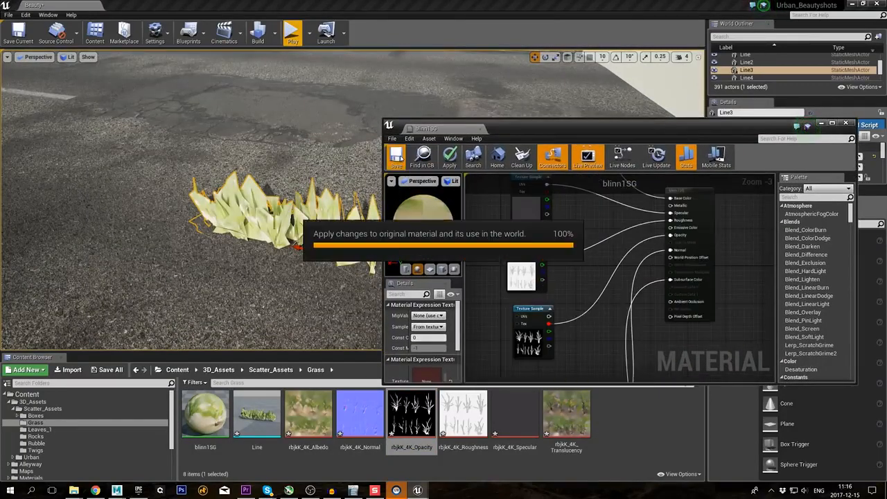
- Set the material's blend mode to Masked, connect the opacity texture to Opacity Mask, and save
click(496, 297)
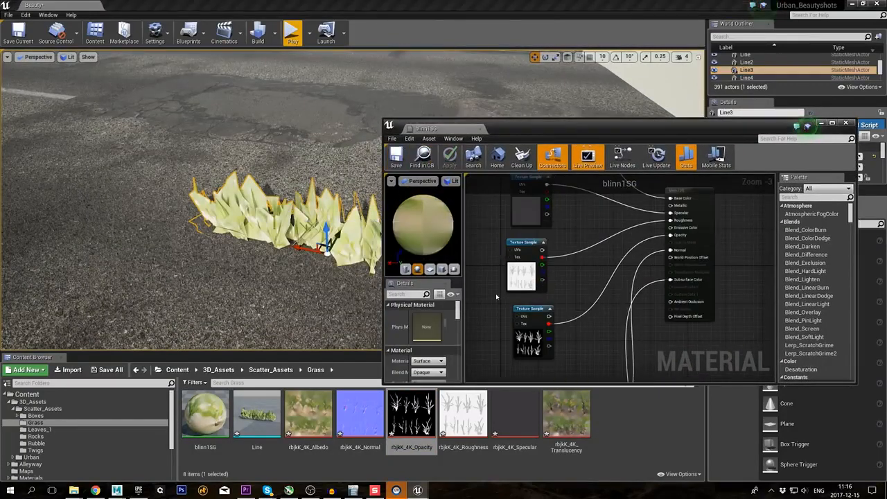
click(436, 366)
click(427, 372)
click(422, 385)
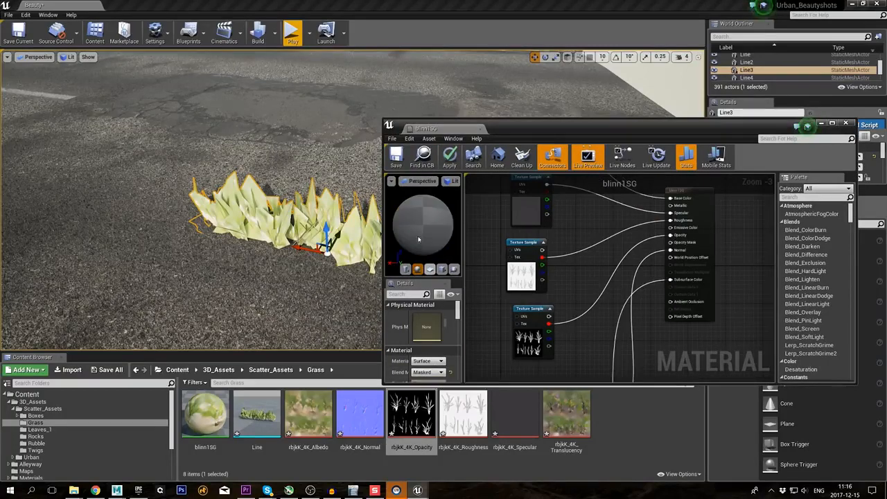
click(395, 160)
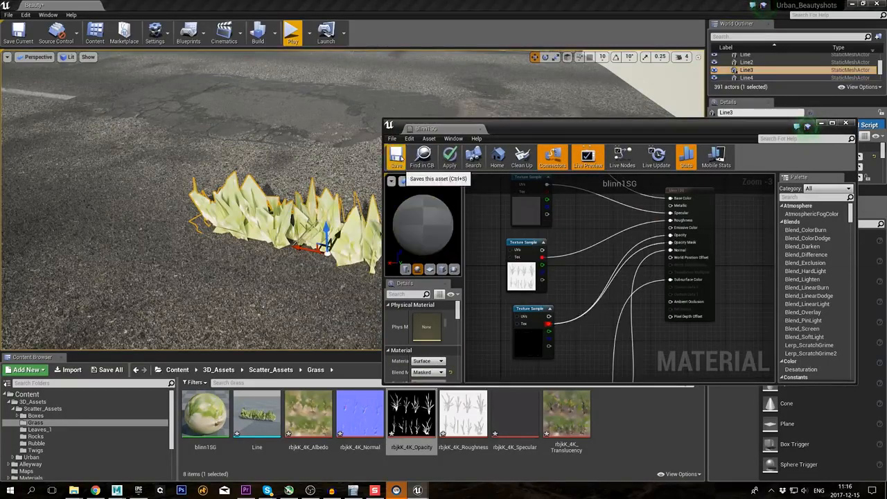
click(405, 158)
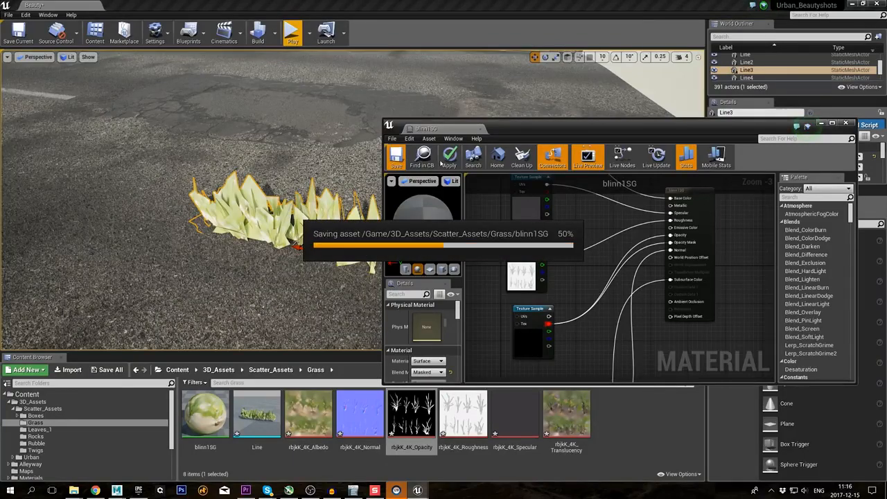
click(305, 167)
key(Escape)
right_drag(305, 166, 305, 187)
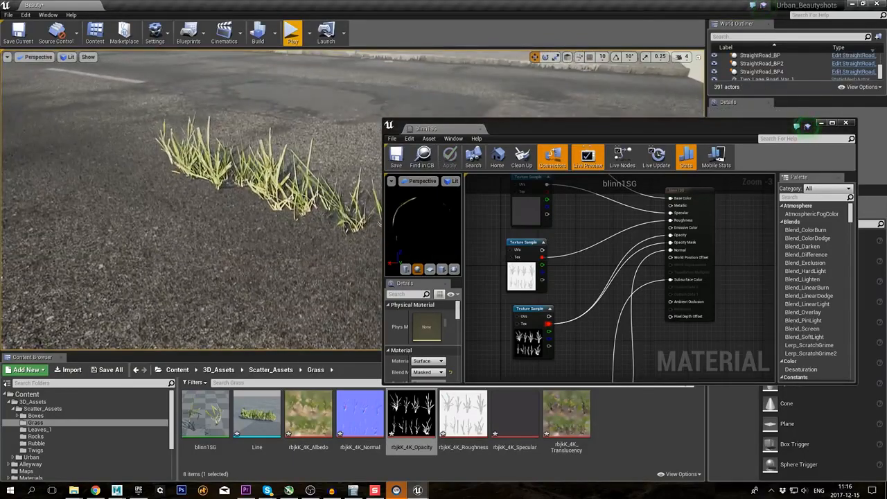
- Move the grass row to the sidewalk side of the curb and scale it
right_drag(278, 215, 246, 206)
click(239, 206)
drag(218, 203, 205, 183)
right_drag(205, 184, 249, 197)
key(r)
drag(292, 253, 343, 249)
click(340, 246)
key(Escape)
mouse_move(341, 246)
right_down()
mouse_move(305, 251)
mouse_move(344, 240)
right_up()
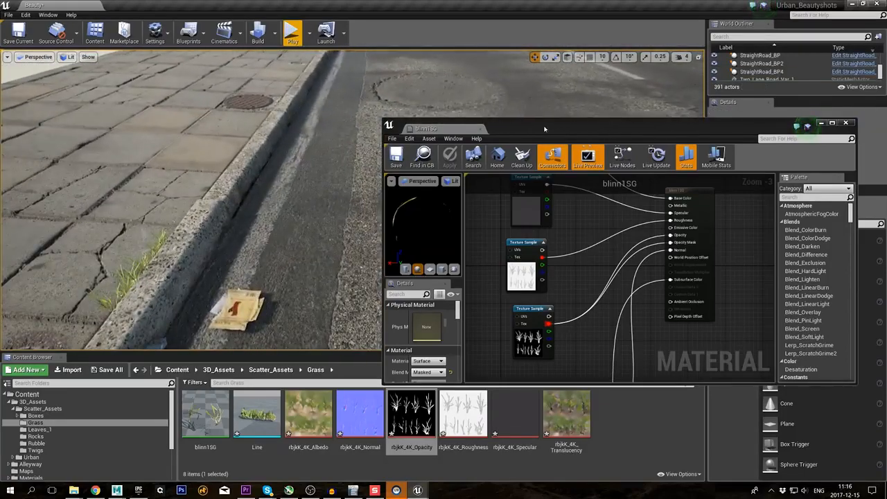
- Insert a Multiply node with Const B 0.5 between the albedo texture and Base Color
drag(545, 128, 553, 108)
right_drag(617, 212, 654, 352)
drag(575, 266, 506, 200)
right_drag(564, 214, 574, 236)
key(m)
click(575, 241)
drag(537, 201, 579, 253)
click(437, 306)
text(0.5)
right_drag(616, 293, 593, 234)
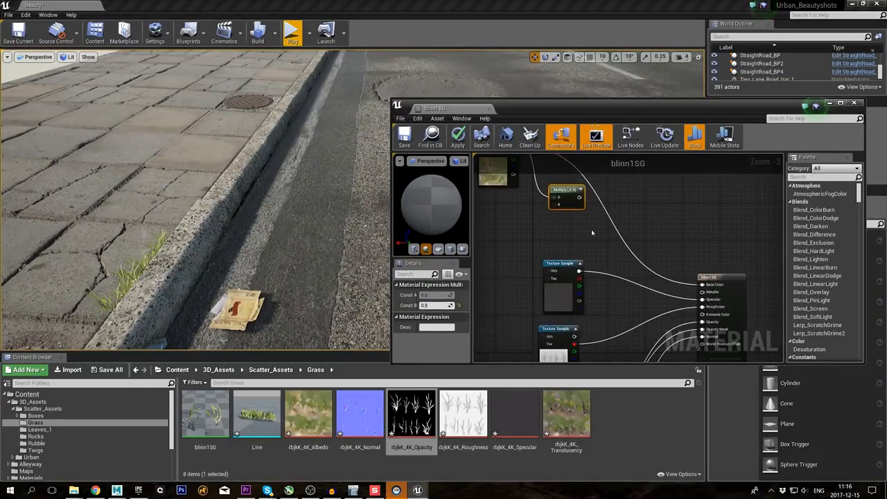
drag(579, 194, 705, 281)
- Insert a Multiply node between the translucency texture and Subsurface Color, and save the material
right_drag(651, 350, 647, 156)
click(530, 277)
right_drag(611, 319, 644, 261)
key(m)
click(650, 284)
right_drag(644, 301, 633, 277)
drag(596, 286, 641, 273)
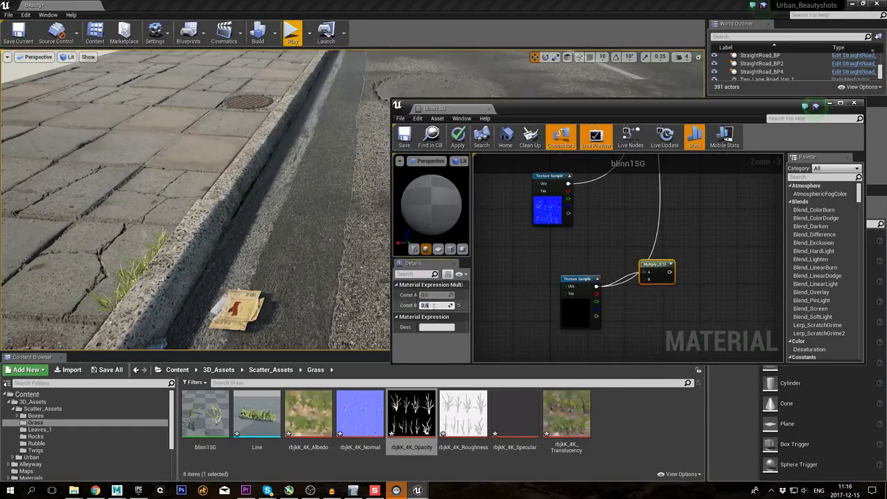
right_drag(627, 288, 602, 319)
drag(645, 301, 698, 276)
click(404, 138)
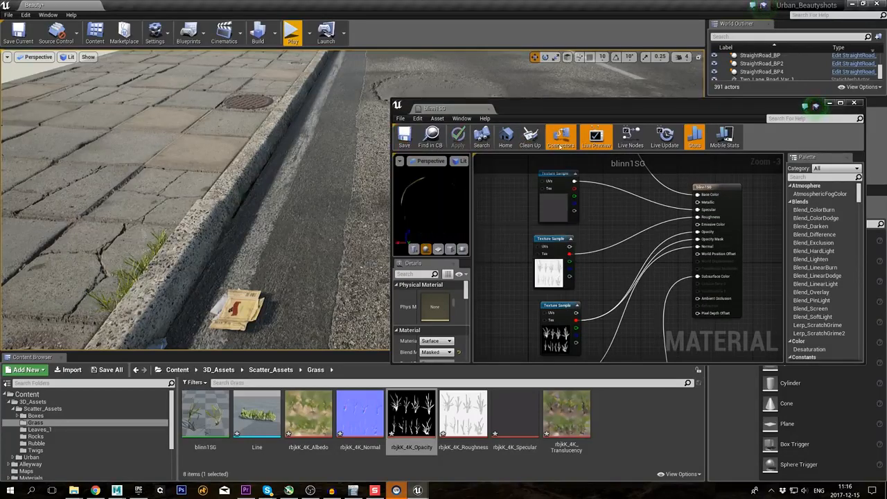
- Insert a Desaturation node with a constant fraction of 0.35 between the albedo Multiply and Base Color, and save the grass material
right_drag(631, 230, 643, 360)
text(desa)
drag(610, 246, 710, 326)
key(Return)
key(1)
click(566, 269)
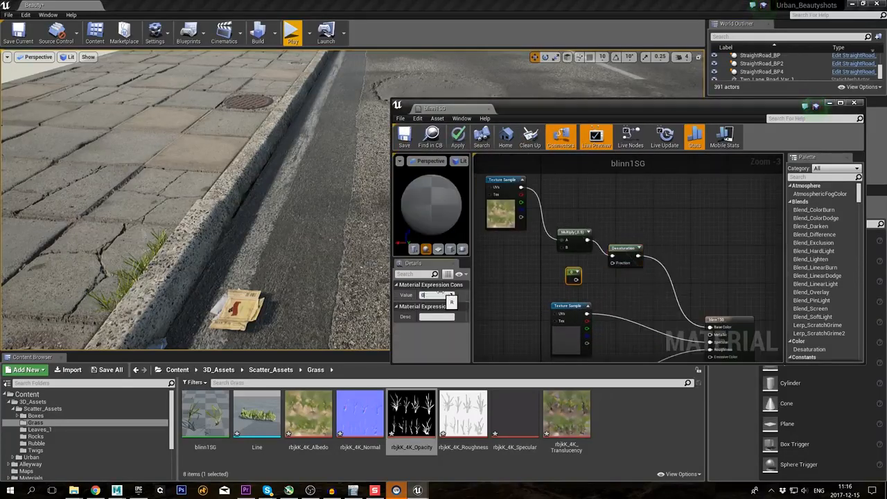
click(405, 138)
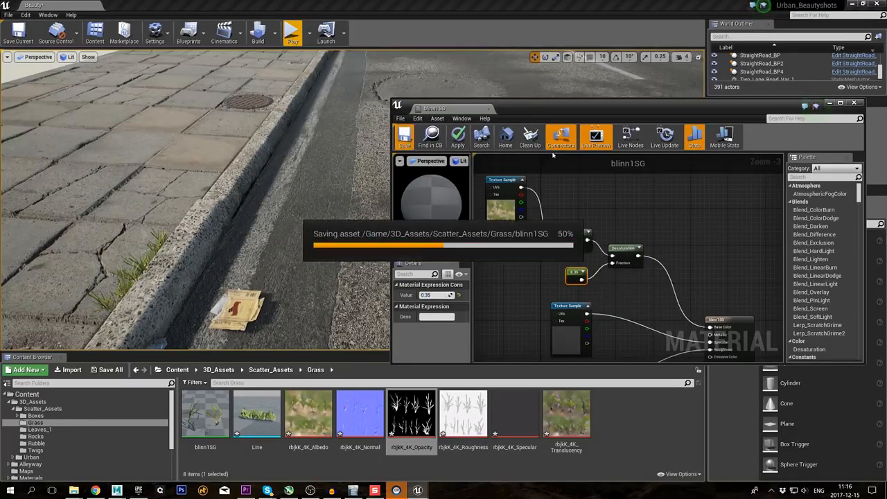
click(829, 104)
- Duplicate the grass row farther along the sidewalk side of the curb and rotate the copy about 180 degrees
right_drag(430, 201, 388, 216)
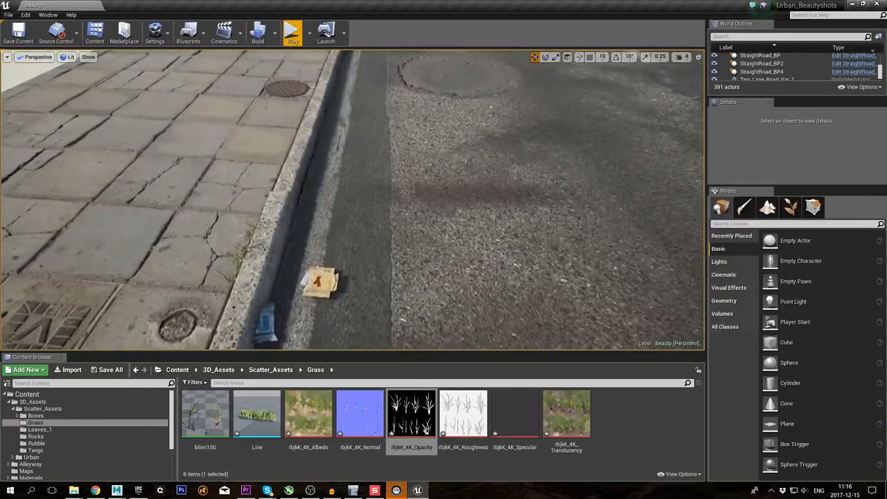
click(246, 251)
click(251, 227)
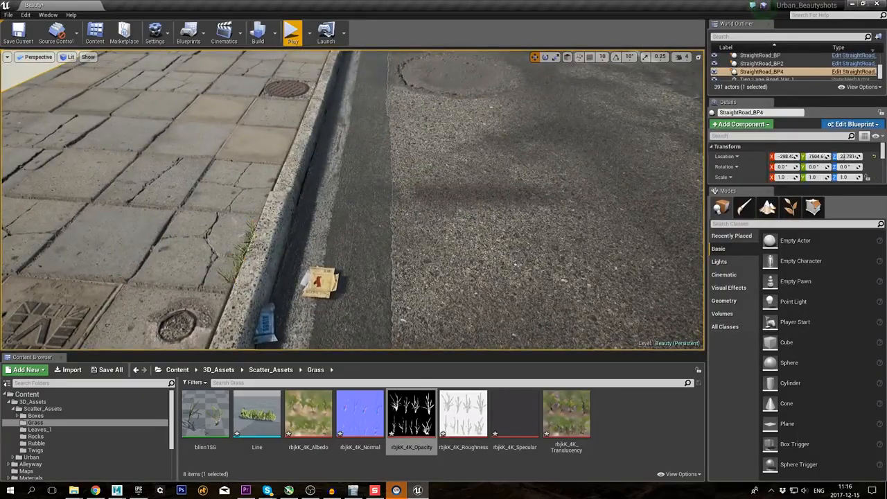
click(248, 242)
alt+drag(252, 233, 276, 176)
key(e)
drag(298, 214, 330, 198)
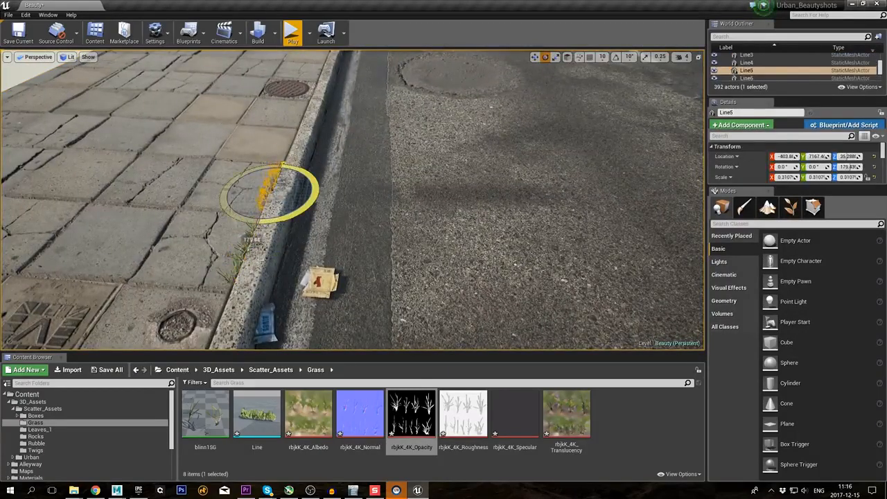
- Place another copy of the rotated grass row farther down the sidewalk edge of the curb
key(w)
alt+drag(265, 203, 278, 172)
right_drag(295, 151, 305, 142)
drag(321, 127, 327, 123)
click(413, 156)
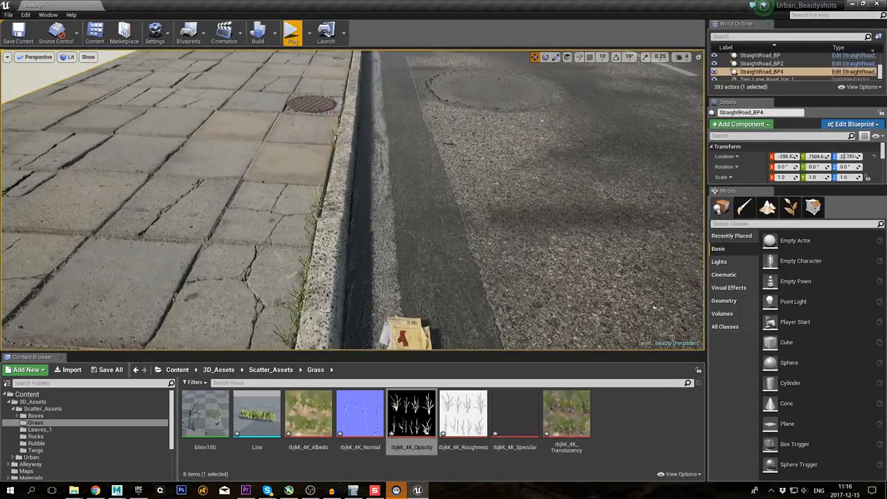
- Copy a grass row to the road side of the curb, tilt it about 18 degrees, lower it into the gutter and duplicate it along the curb
right_drag(413, 155, 388, 163)
click(309, 216)
alt+drag(320, 226, 347, 239)
key(e)
key(w)
drag(354, 229, 354, 197)
right_drag(354, 197, 312, 201)
alt+drag(417, 216, 487, 202)
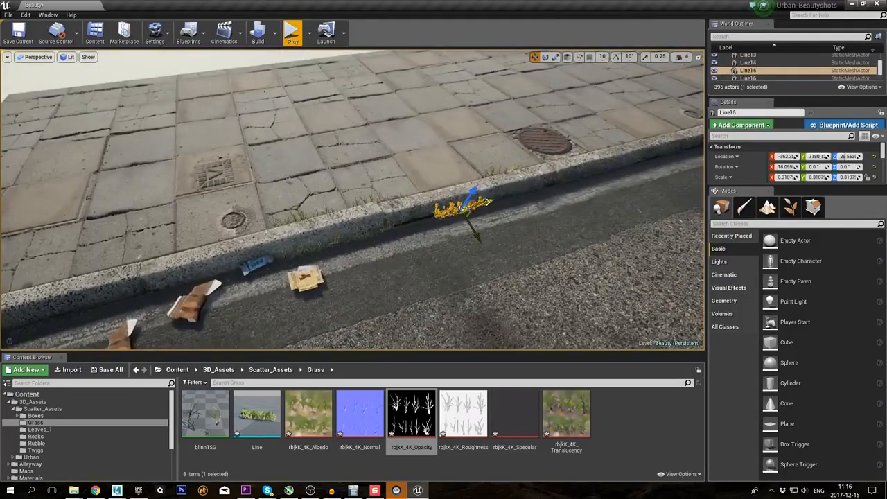
- Extend the gutter grass with another copy, and duplicate four gutter rows as a group farther along the curb
alt+drag(643, 159, 616, 167)
right_drag(617, 167, 555, 184)
ctrl+click(392, 228)
ctrl+click(303, 232)
key(ctrl+z)
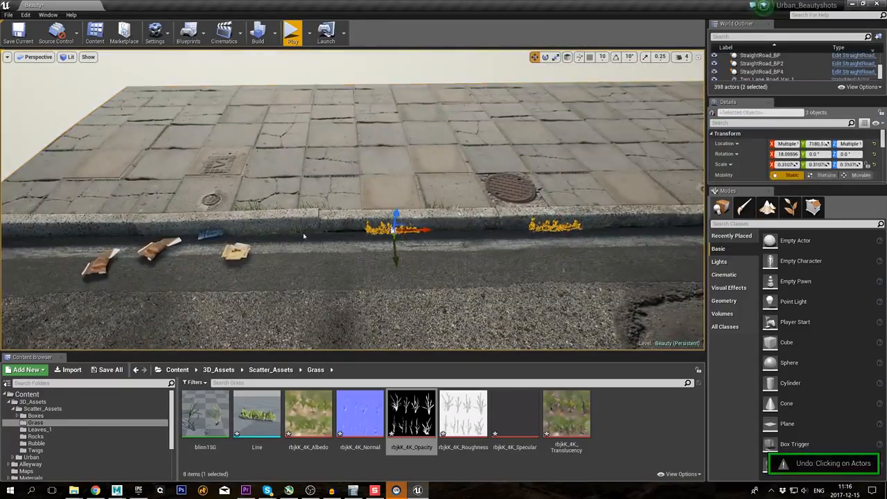
key(alt+2)
ctrl+click(302, 230)
ctrl+click(257, 231)
key(alt+4)
alt+drag(284, 233, 443, 231)
right_drag(443, 231, 554, 201)
alt+drag(616, 168, 675, 151)
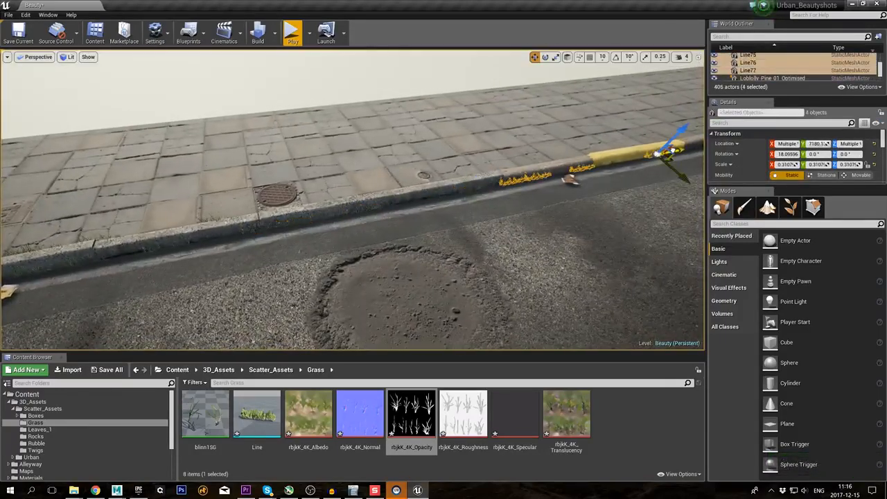
- Duplicate individual grass rows along the sidewalk edge of the curb next to the manhole cover
right_drag(675, 151, 699, 180)
key(Escape)
click(67, 242)
alt+drag(62, 258, 64, 208)
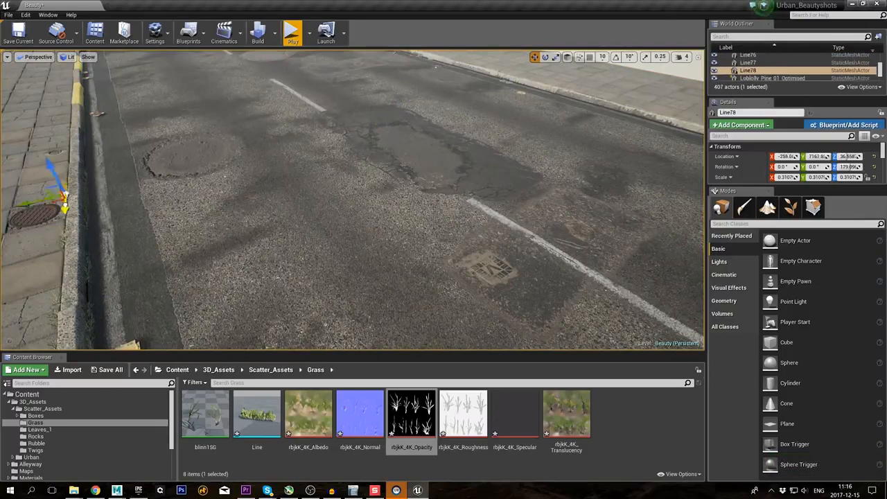
click(62, 188)
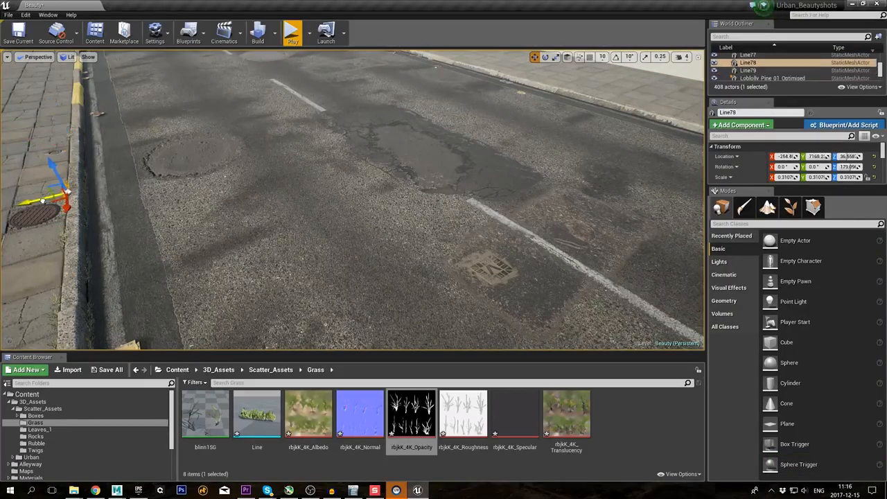
click(66, 338)
right_drag(65, 338, 49, 346)
click(99, 298)
alt+drag(104, 294, 104, 180)
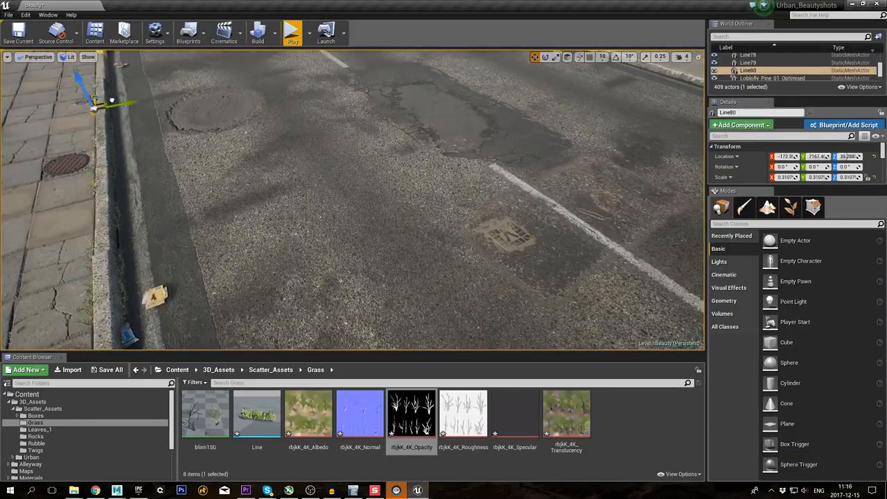
- Duplicate a group of sidewalk-edge grass rows along the rest of the curb, and turn on rotation snapping
right_drag(111, 100, 125, 80)
key(Escape)
click(61, 142)
ctrl+click(61, 257)
alt+drag(59, 173, 71, 82)
right_drag(70, 82, 41, 77)
click(615, 57)
alt+drag(284, 75, 419, 240)
right_drag(420, 239, 286, 132)
drag(266, 129, 262, 129)
click(271, 166)
right_drag(271, 166, 214, 162)
key(f)
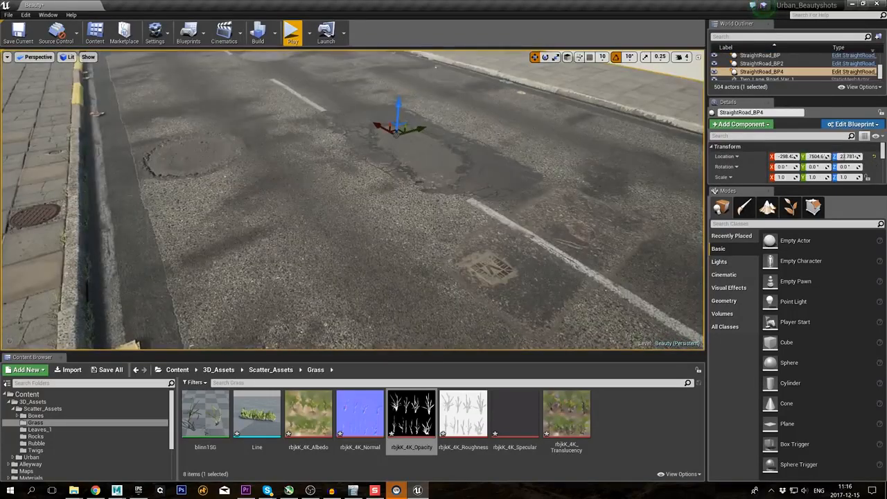
- Reduce Const B of the albedo Multiply in the grass material, set the desaturation fraction to 0.28, save and close it
key(Escape)
double_click(205, 414)
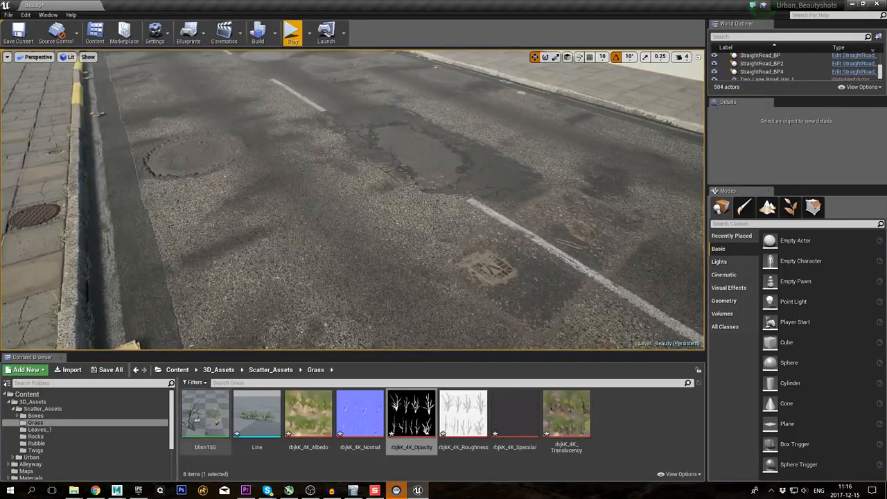
scroll(657, 188, down, 2)
click(597, 264)
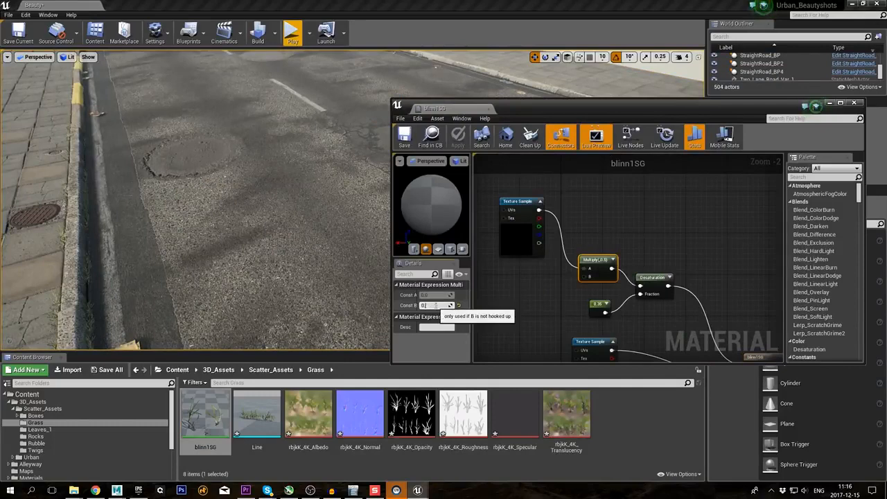
click(597, 305)
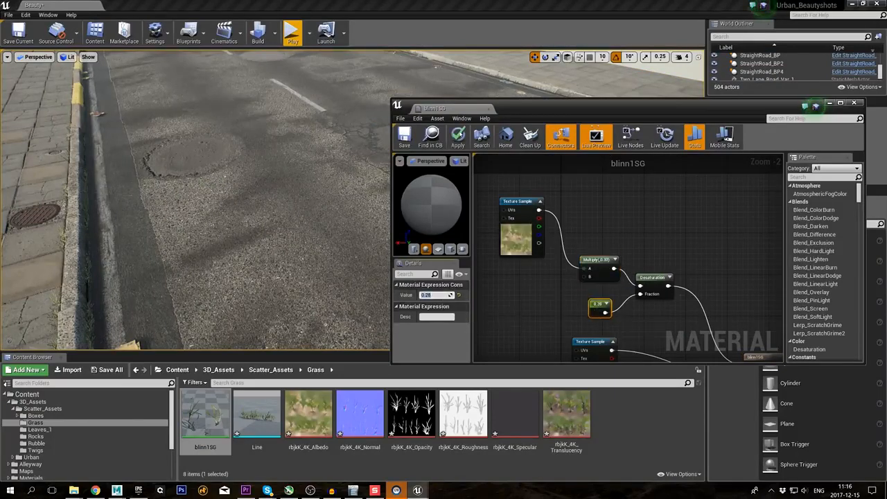
click(404, 141)
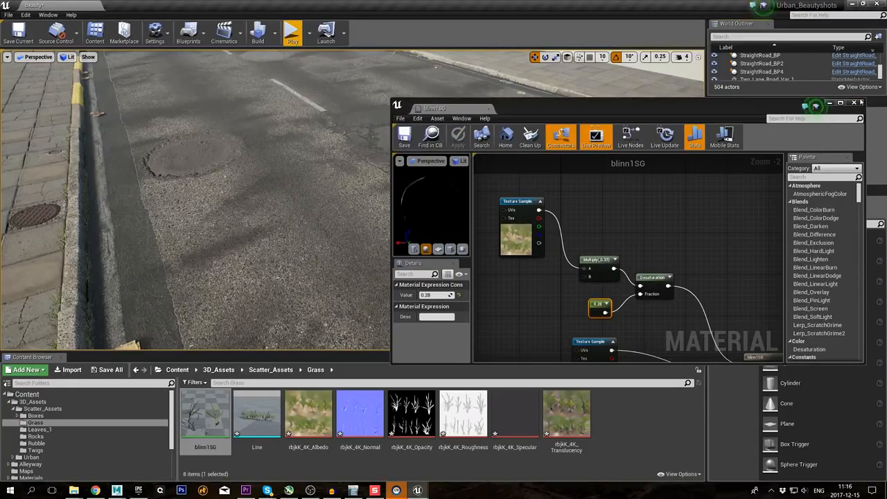
click(858, 103)
- Switch to the Megascans library, filter it to 3D assets in the Scatter category, and open the Scatter Rock Granite asset
key(alt+Tab)
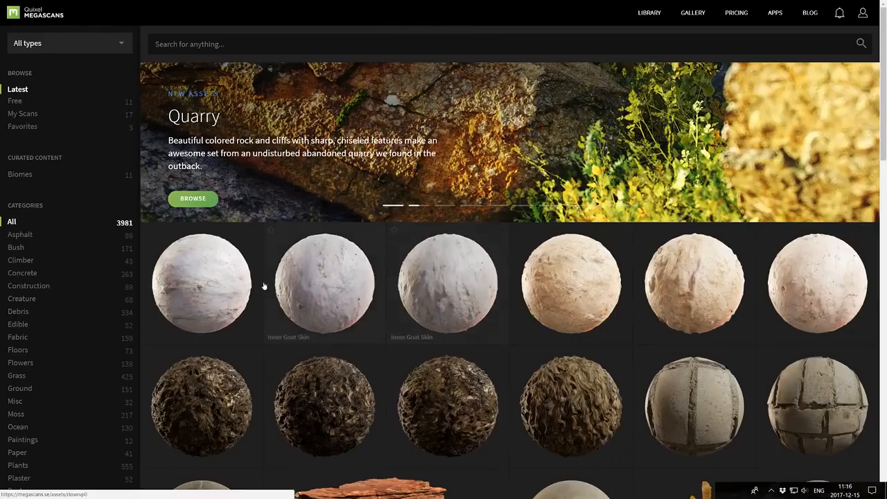
click(63, 45)
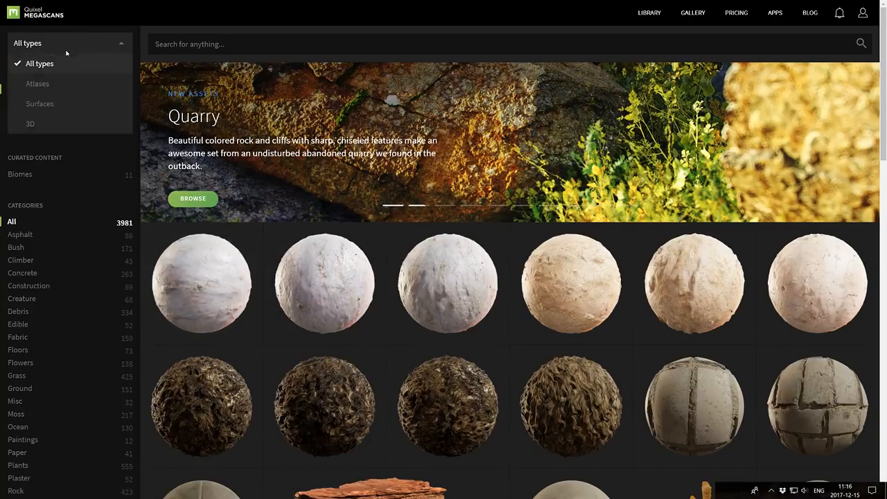
click(30, 124)
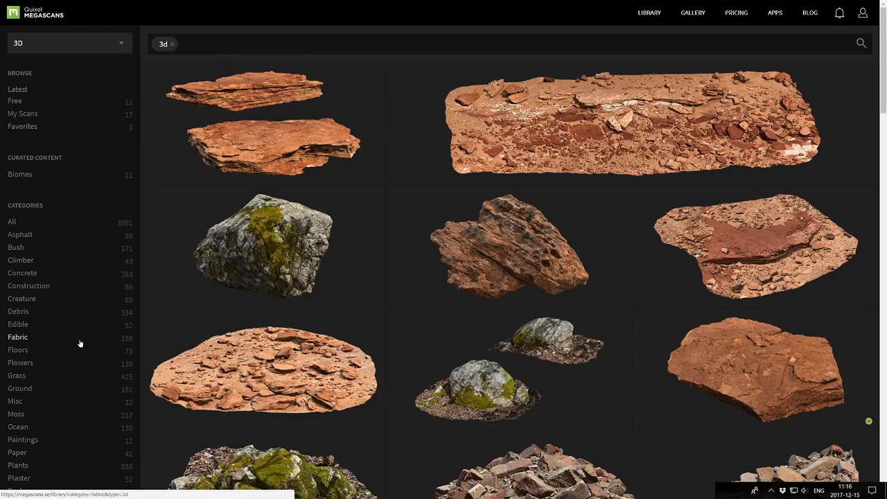
scroll(80, 344, down, 1)
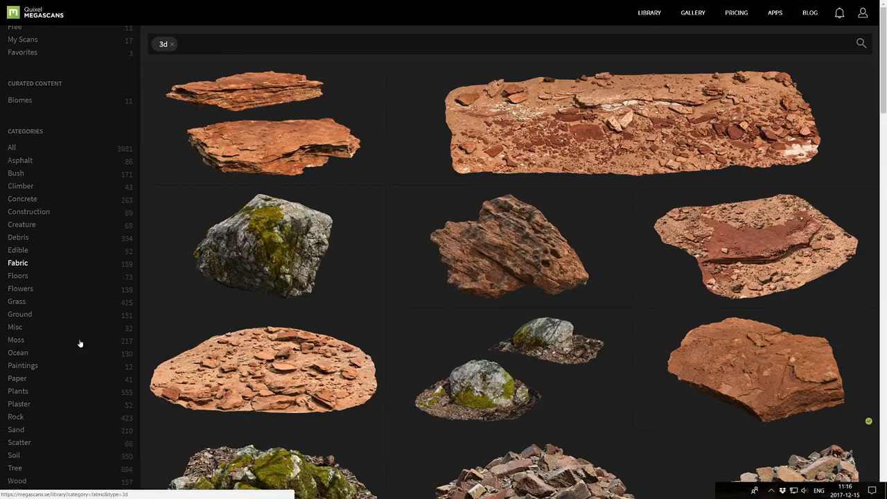
click(19, 442)
scroll(566, 250, down, 5)
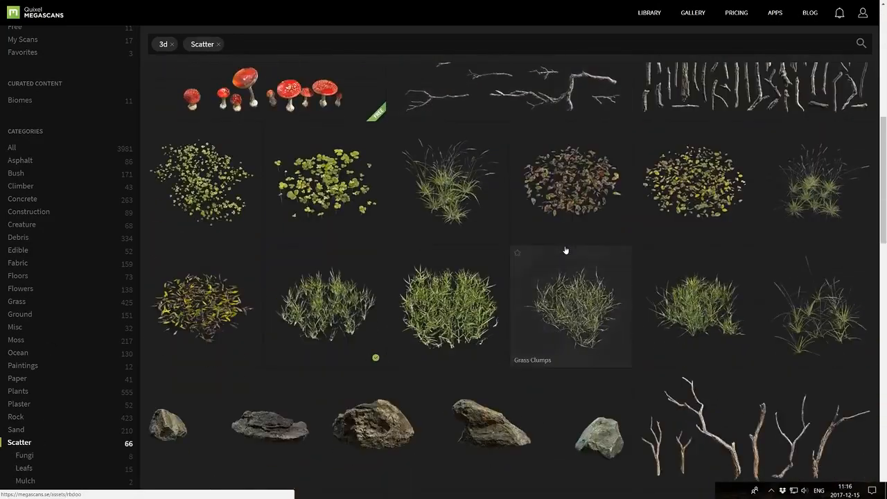
scroll(565, 250, down, 15)
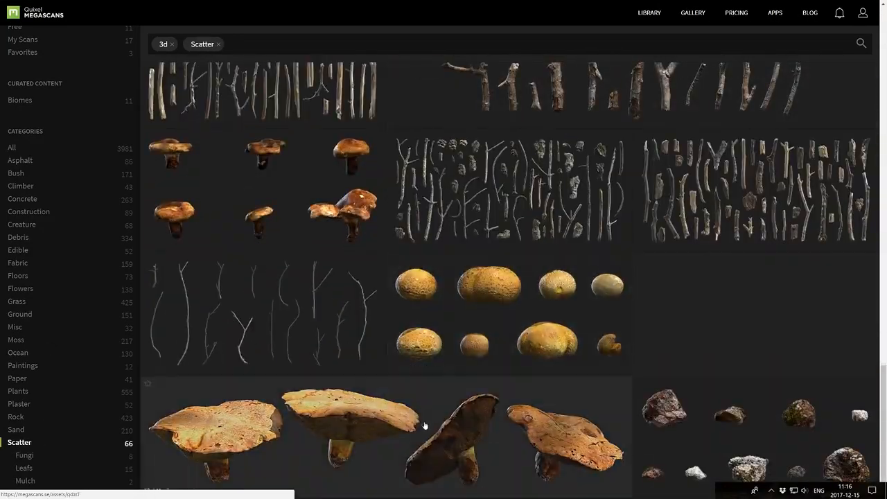
click(818, 457)
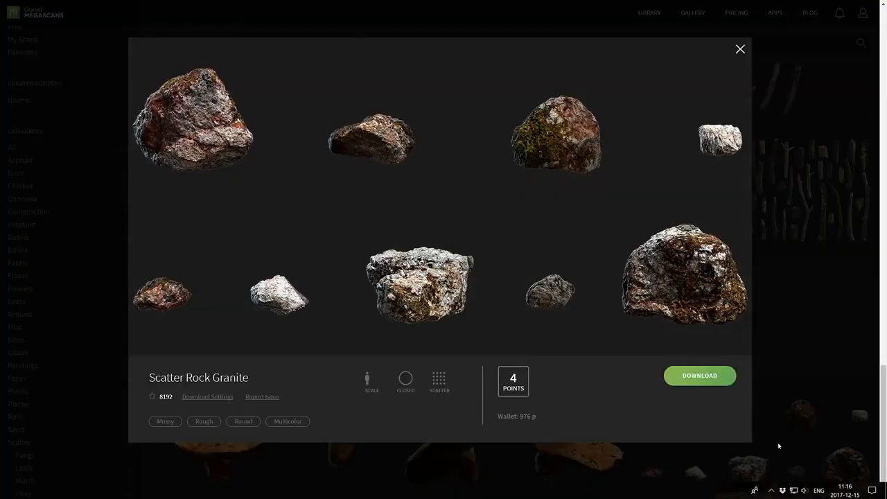
- Limit the rock asset's download settings to LOD 0 and the albedo, normal and roughness maps at 2K with FBX meshes
click(207, 397)
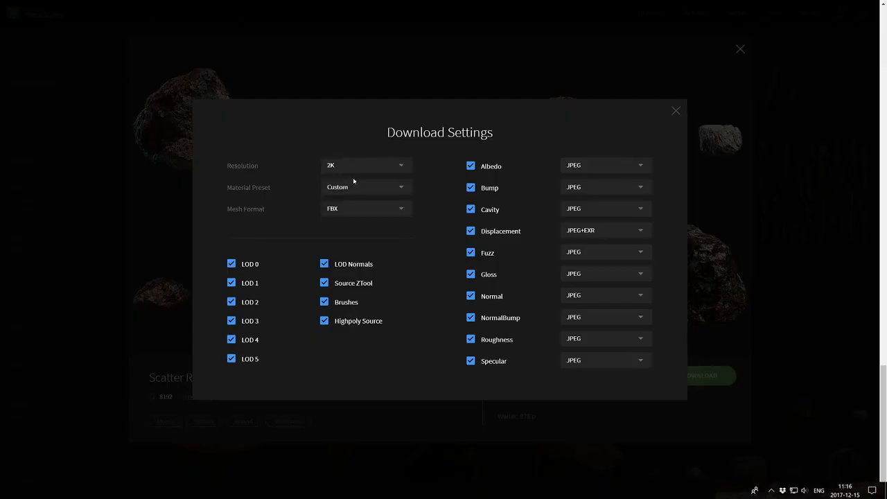
click(353, 182)
click(358, 221)
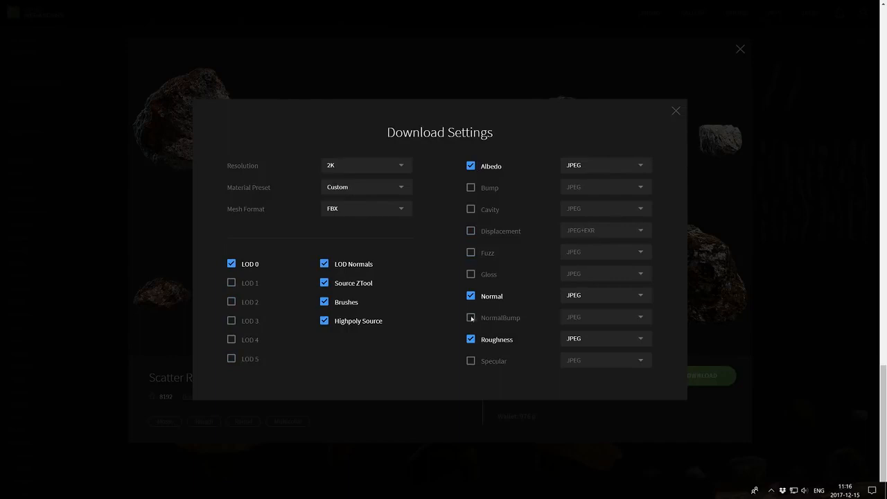
click(471, 361)
click(676, 112)
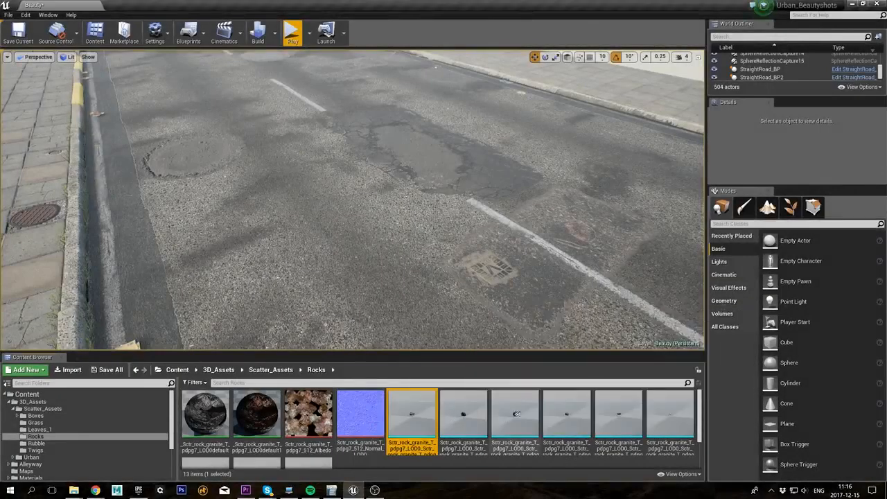
- In Foliage paint mode, select the nine granite rock types and set their density to 2000 and the brush size to 65
scroll(516, 419, down, 2)
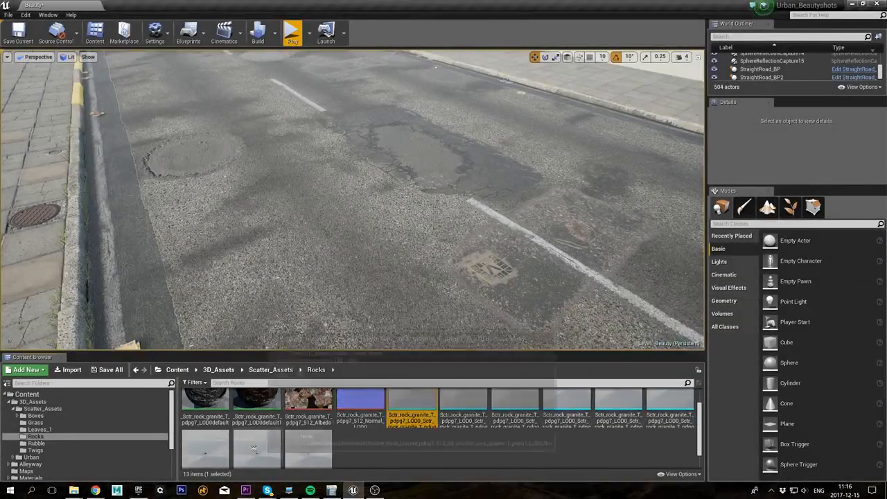
scroll(201, 415, up, 2)
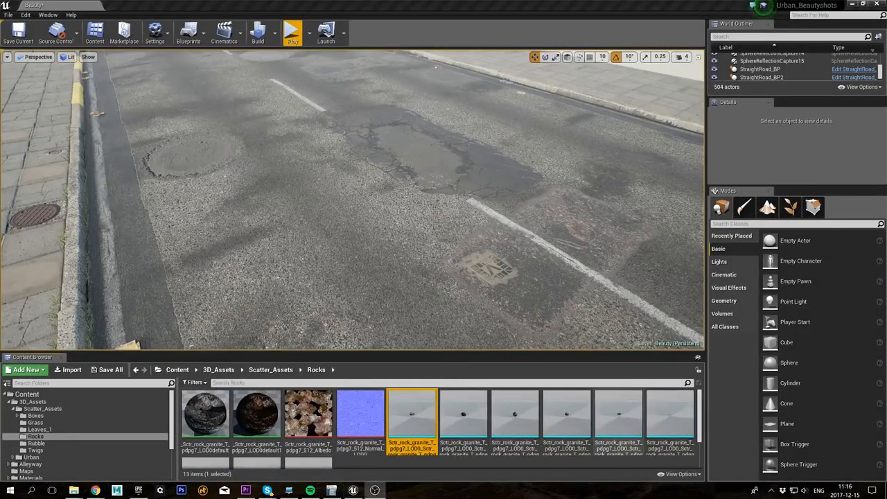
click(790, 206)
click(800, 362)
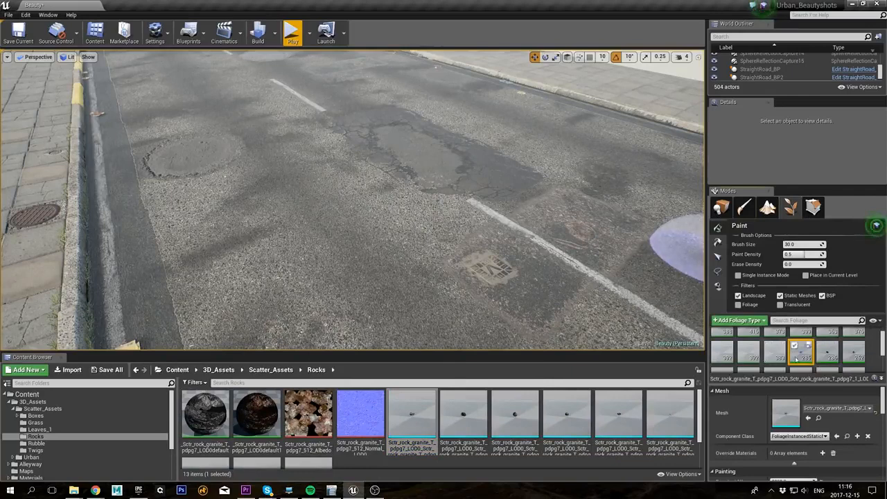
shift+click(846, 340)
scroll(846, 340, up, 2)
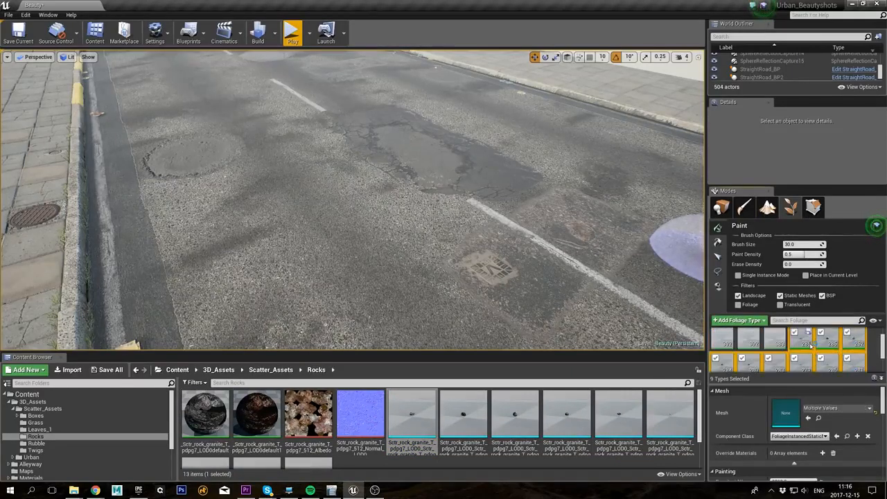
mouse_move(883, 400)
mouse_down()
mouse_move(884, 416)
mouse_move(884, 405)
mouse_up()
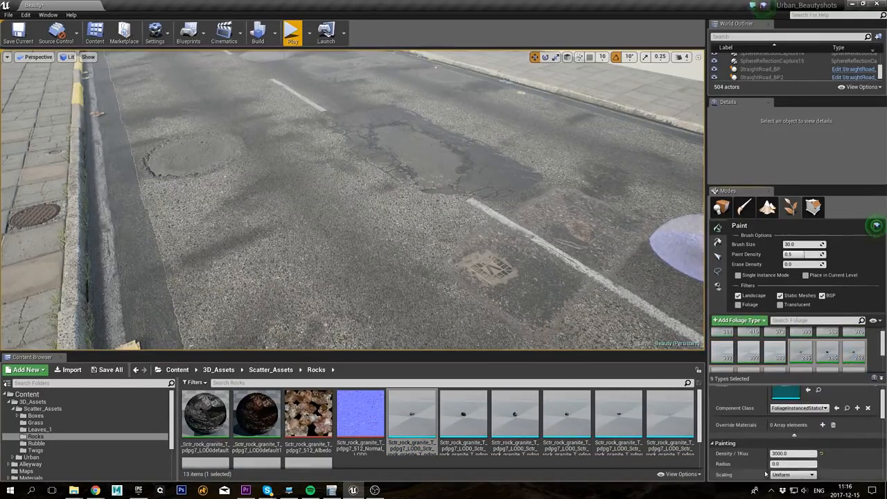
click(793, 454)
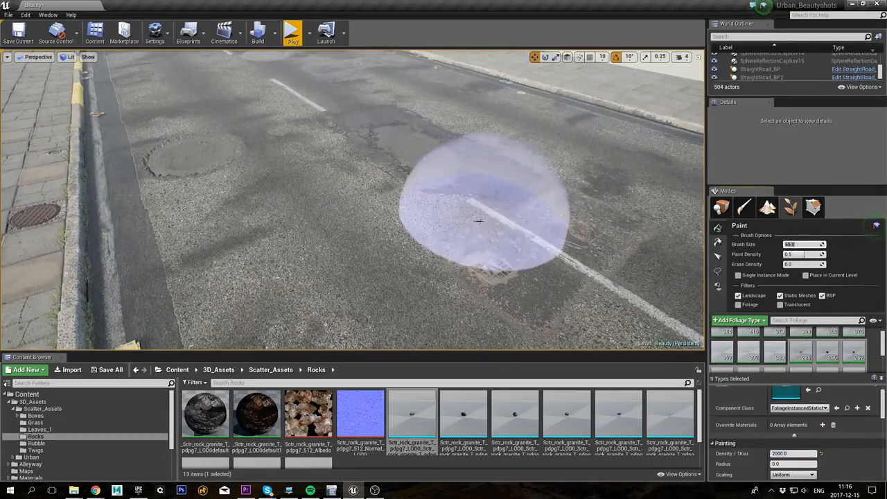
- Paint scattered granite rocks around the cracked asphalt patch and the round patch in the road
mouse_move(428, 243)
mouse_down()
mouse_move(312, 115)
mouse_move(367, 187)
mouse_move(284, 119)
mouse_up()
key(w)
mouse_move(308, 122)
right_down()
mouse_move(298, 132)
mouse_move(319, 133)
right_up()
key(s)
mouse_move(410, 157)
mouse_down()
mouse_move(491, 116)
mouse_move(437, 138)
mouse_up()
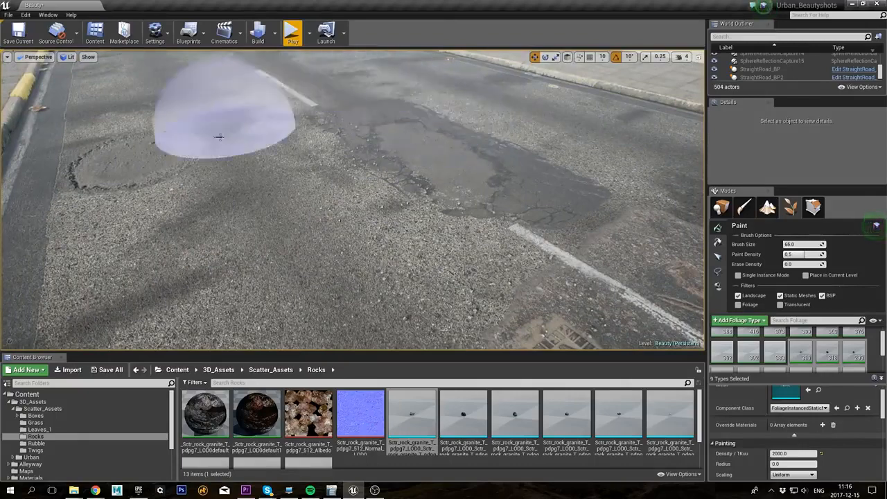
mouse_move(219, 137)
mouse_down()
mouse_move(158, 134)
mouse_move(154, 125)
mouse_move(234, 174)
mouse_move(160, 133)
mouse_move(130, 162)
mouse_up()
right_drag(346, 115, 294, 114)
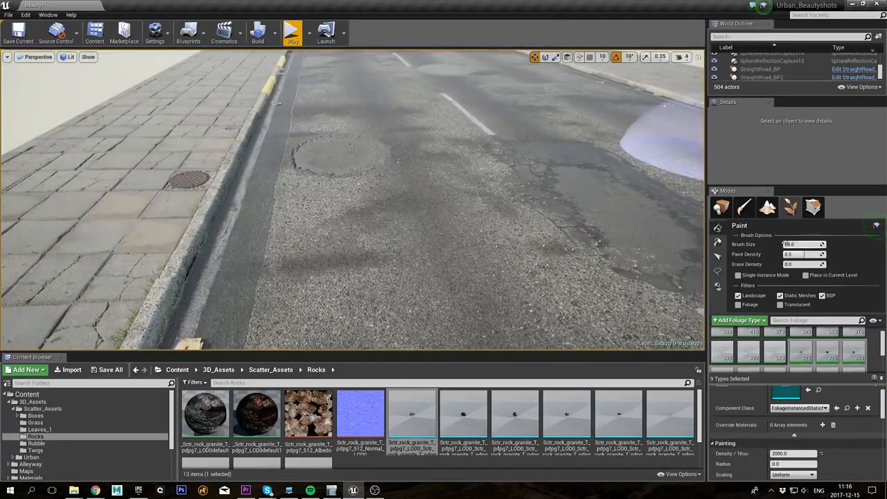
- Set the foliage brush size to 30 and paint granite rocks along the gutter beside the sidewalk curb
text(30)
key(Return)
right_drag(293, 197, 292, 228)
click(236, 184)
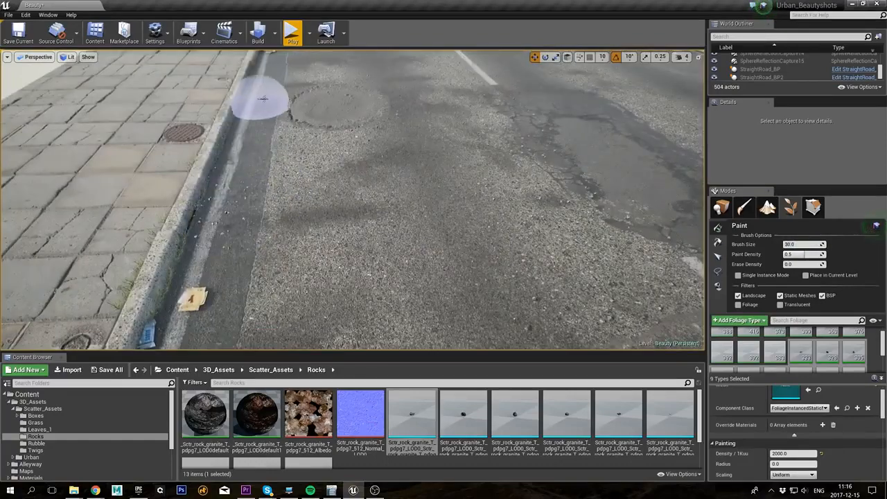
drag(273, 74, 233, 176)
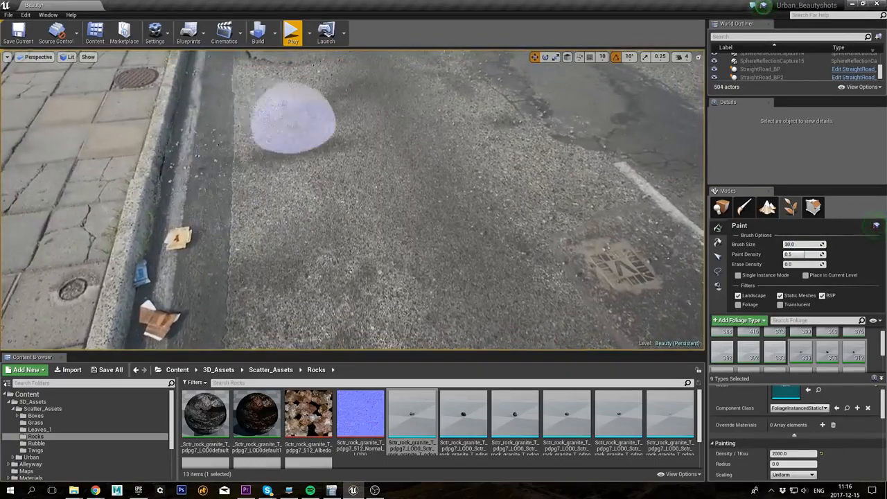
right_drag(298, 119, 379, 152)
click(241, 147)
mouse_move(241, 147)
mouse_down()
mouse_move(465, 79)
mouse_move(340, 89)
mouse_move(241, 57)
mouse_up()
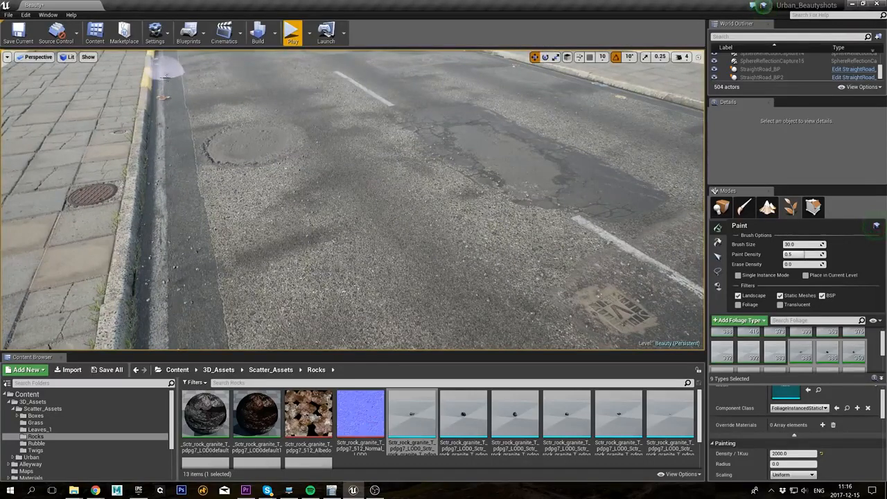
- Paint more granite rocks across the road surface, around the centre line and cracked patch, and toward the opposite curb
mouse_move(166, 78)
mouse_down()
mouse_move(537, 149)
mouse_move(499, 66)
mouse_move(613, 94)
mouse_move(669, 152)
mouse_move(560, 138)
mouse_move(590, 299)
mouse_move(598, 209)
mouse_up()
right_drag(598, 209, 561, 281)
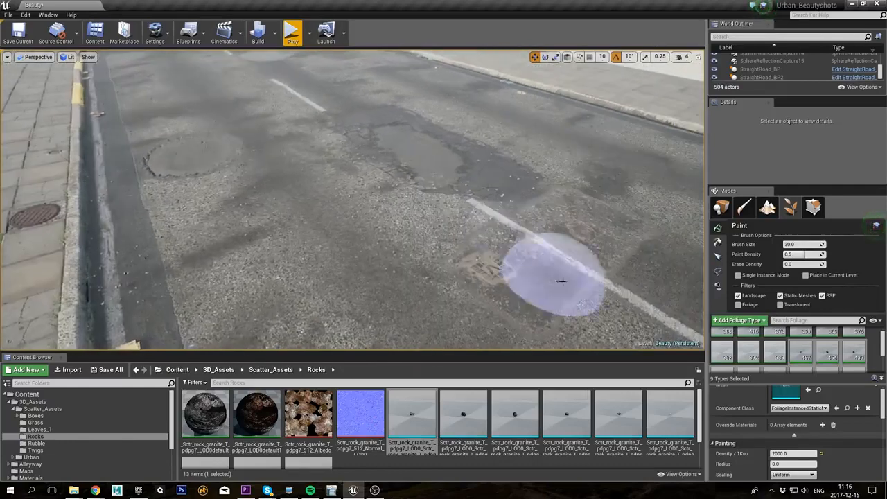
mouse_move(562, 281)
mouse_down()
mouse_move(669, 208)
mouse_move(637, 108)
mouse_move(438, 80)
mouse_move(149, 79)
mouse_move(362, 174)
mouse_move(244, 64)
mouse_move(249, 90)
mouse_move(316, 104)
mouse_move(344, 203)
mouse_move(336, 207)
mouse_move(555, 228)
mouse_move(653, 174)
mouse_move(520, 298)
mouse_move(636, 327)
mouse_move(257, 89)
mouse_move(683, 228)
mouse_move(301, 119)
mouse_move(376, 101)
mouse_up()
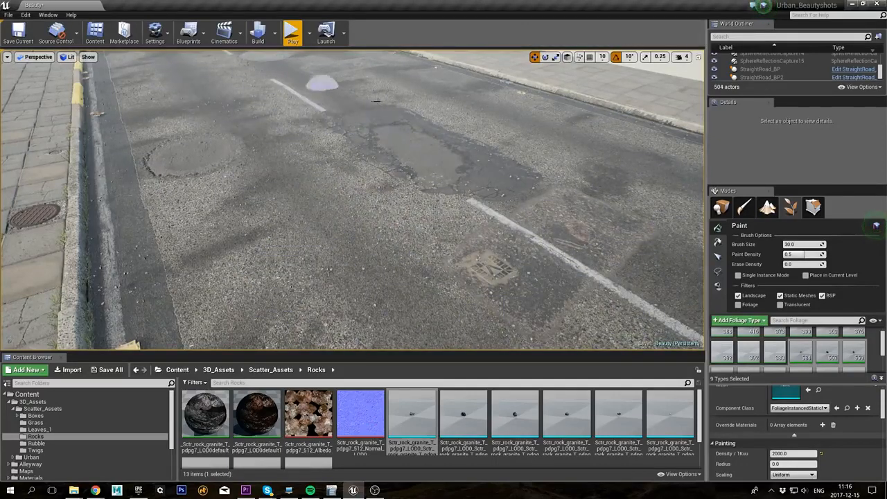
mouse_move(173, 61)
mouse_down()
mouse_move(313, 149)
mouse_move(465, 297)
mouse_move(287, 217)
mouse_move(359, 276)
mouse_move(264, 293)
mouse_move(317, 192)
mouse_move(448, 249)
mouse_move(683, 246)
mouse_move(412, 125)
mouse_move(488, 113)
mouse_move(654, 118)
mouse_move(687, 141)
mouse_up()
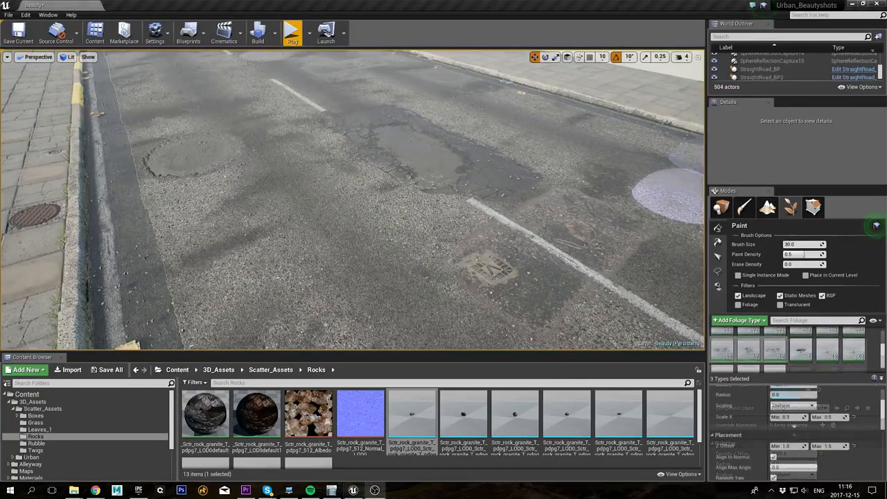
- Show the leaf foliage mesh in the Content Browser and examine the pjxvi_2K_Albedo and pjxvi_2K_Opacity textures
click(771, 352)
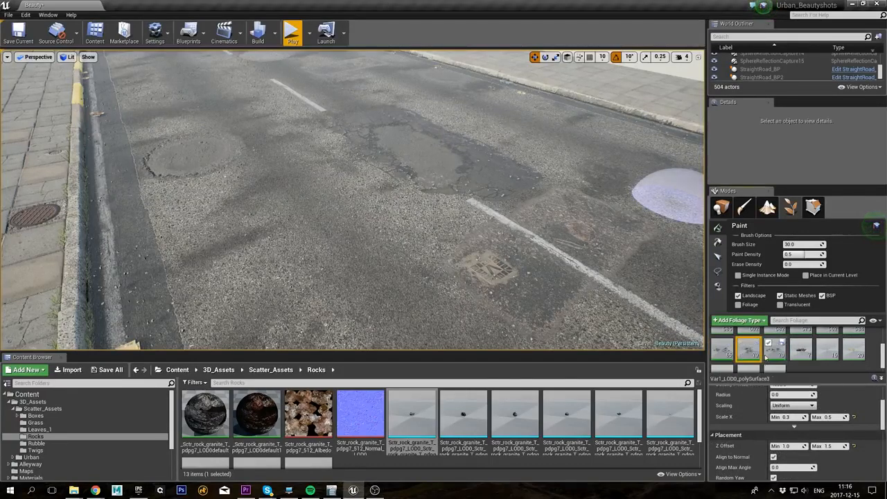
right_click(726, 356)
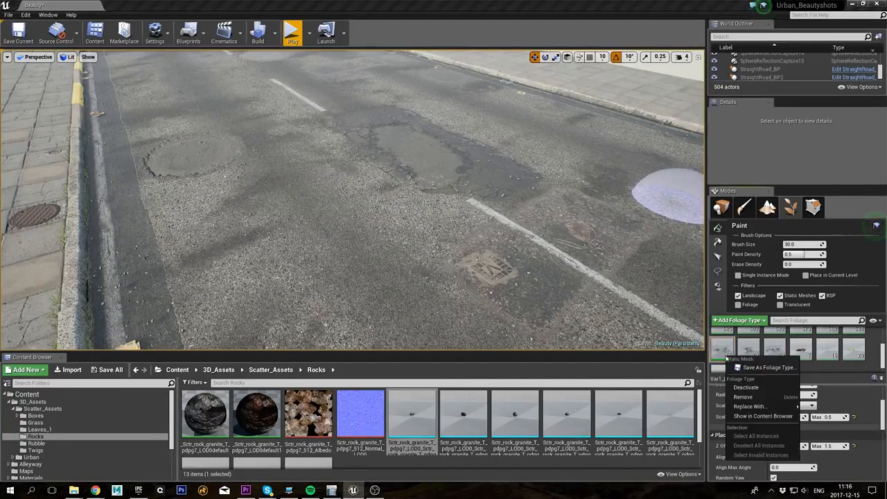
click(762, 416)
click(264, 428)
double_click(265, 428)
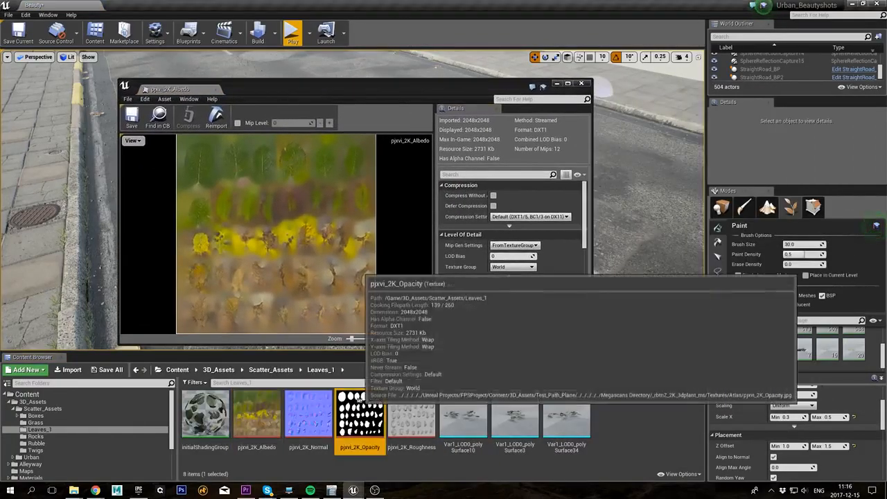
double_click(359, 401)
click(582, 84)
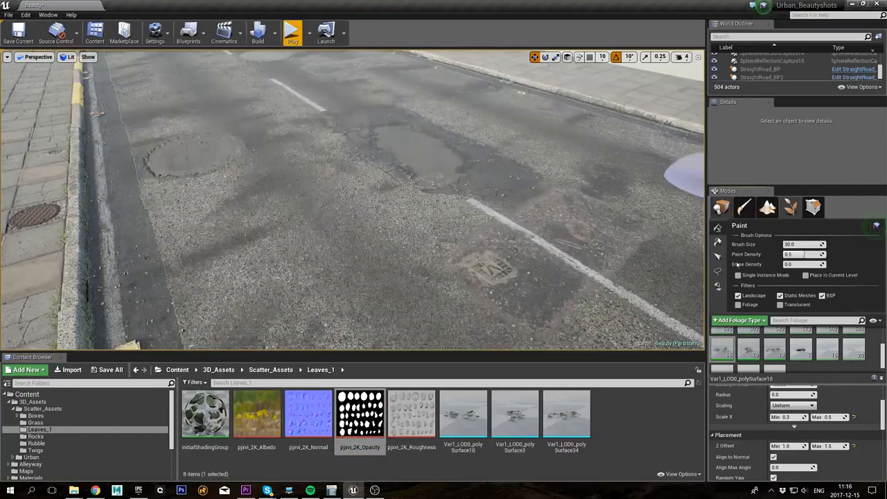
- Select the three leaf foliage types and paint scattered leaves over the road and along both curbs
click(722, 351)
shift+click(772, 351)
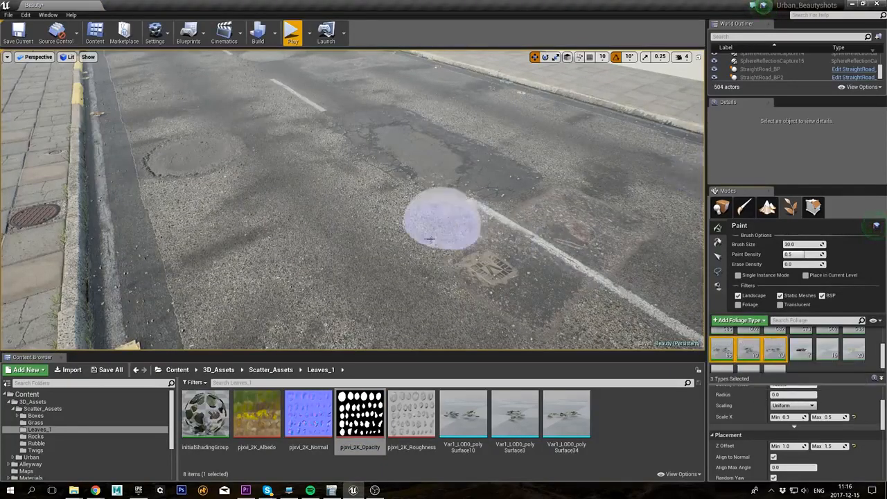
drag(684, 129, 374, 47)
mouse_move(549, 90)
mouse_down()
mouse_move(532, 96)
mouse_move(653, 132)
mouse_move(645, 104)
mouse_move(649, 135)
mouse_move(458, 75)
mouse_up()
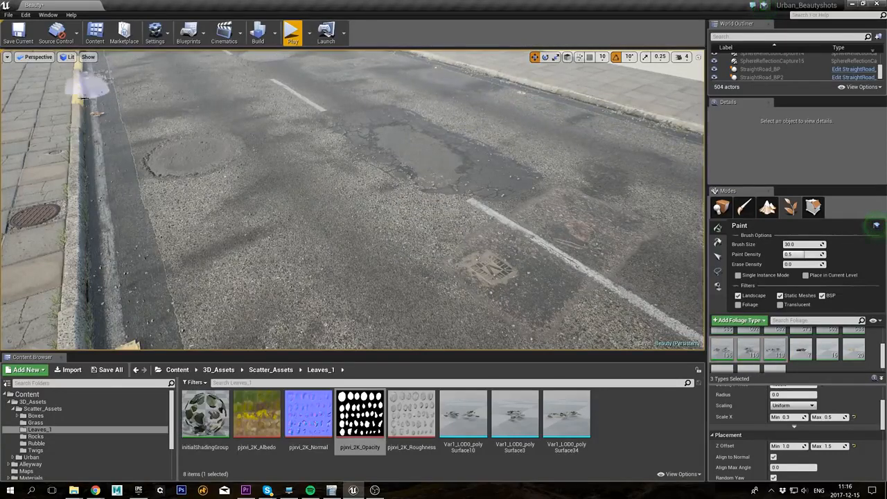
mouse_move(86, 88)
mouse_down()
mouse_move(89, 228)
mouse_move(155, 149)
mouse_move(143, 113)
mouse_move(86, 92)
mouse_move(90, 105)
mouse_move(95, 89)
mouse_move(89, 119)
mouse_move(140, 129)
mouse_move(87, 68)
mouse_move(119, 118)
mouse_up()
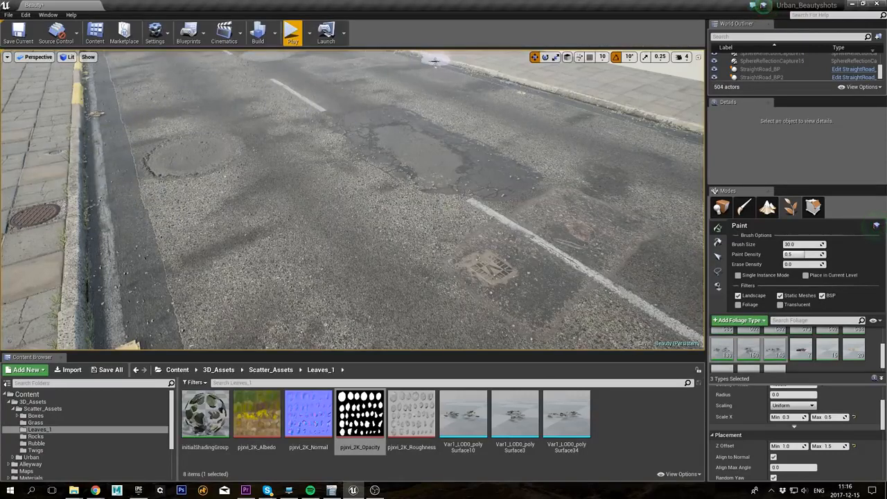
mouse_move(564, 79)
mouse_down()
mouse_move(653, 214)
mouse_move(682, 218)
mouse_up()
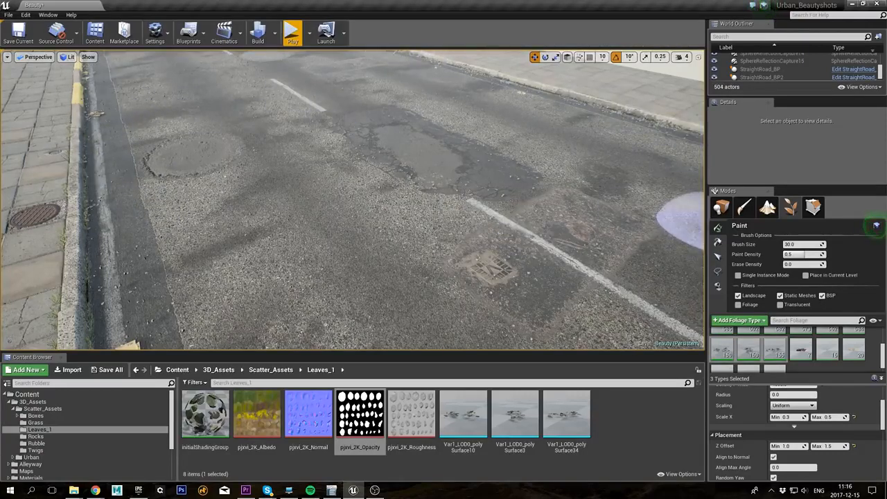
- Select the nine wood mulch twig foliage types as the only active ones and show their meshes in the Content Browser
click(776, 356)
key(ctrl+a)
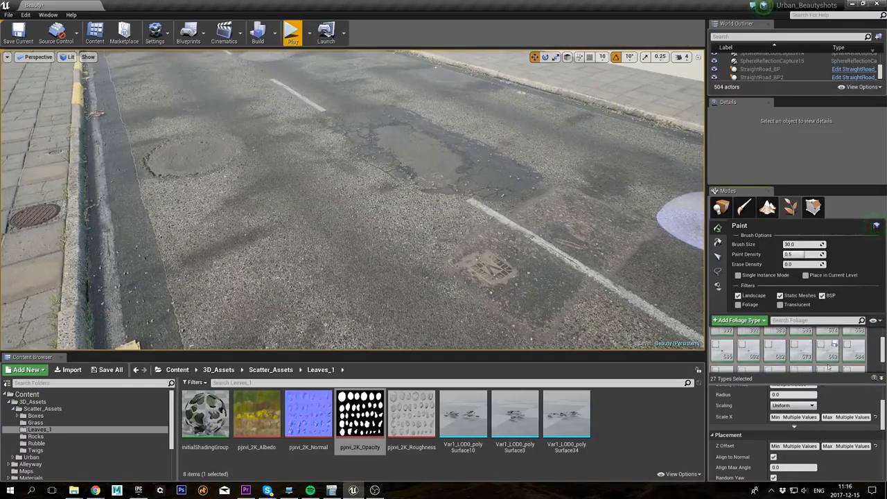
scroll(843, 361, up, 2)
scroll(797, 346, down, 1)
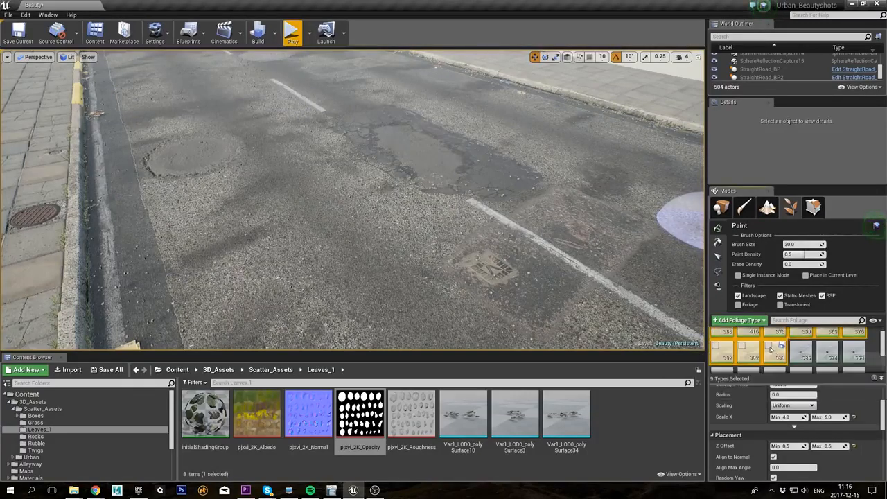
right_click(786, 356)
click(814, 403)
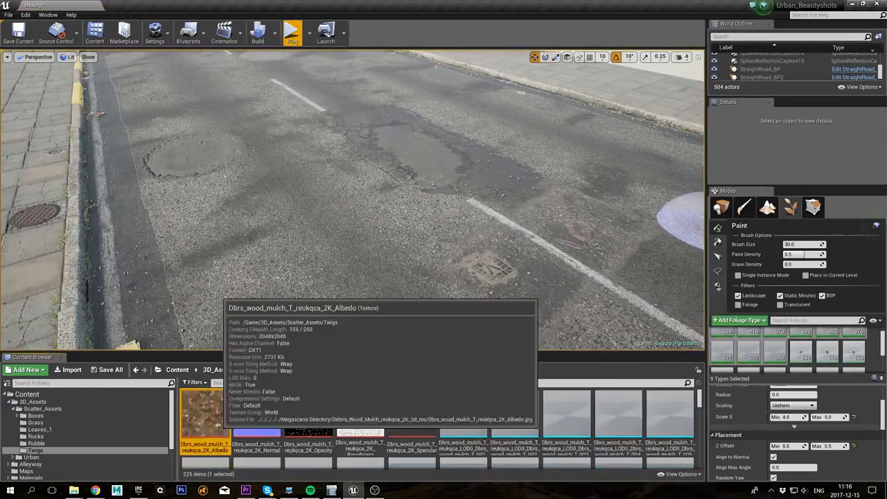
- Examine the wood mulch twigs' 2K albedo, opacity and normal textures
double_click(205, 415)
double_click(308, 414)
double_click(256, 414)
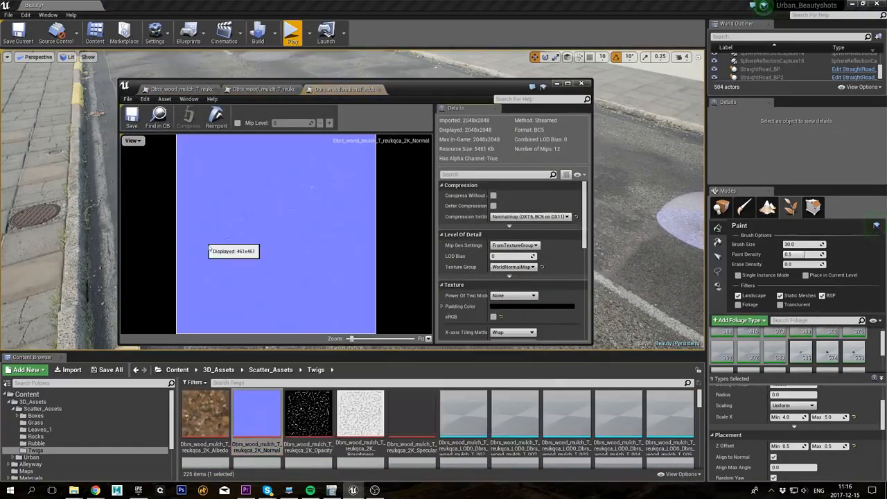
double_click(408, 95)
click(882, 3)
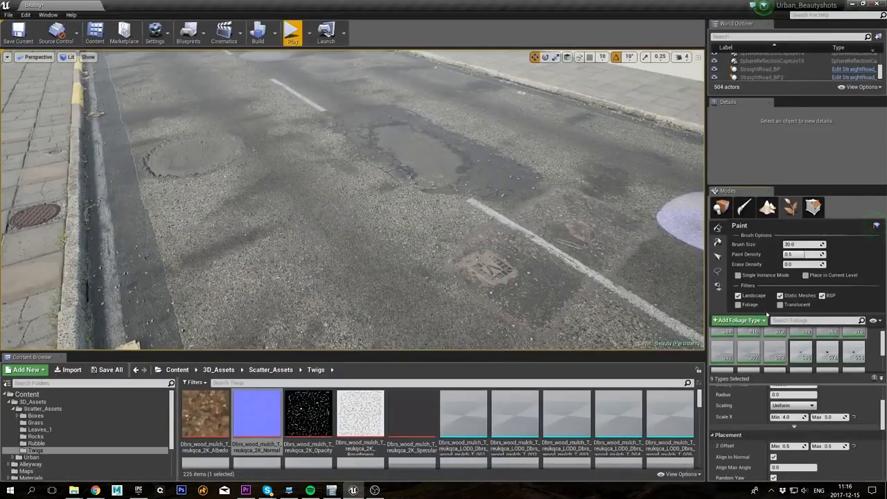
- Paint twigs along the curb gutter and across the road, and leave Foliage mode for placement mode
drag(76, 280, 93, 127)
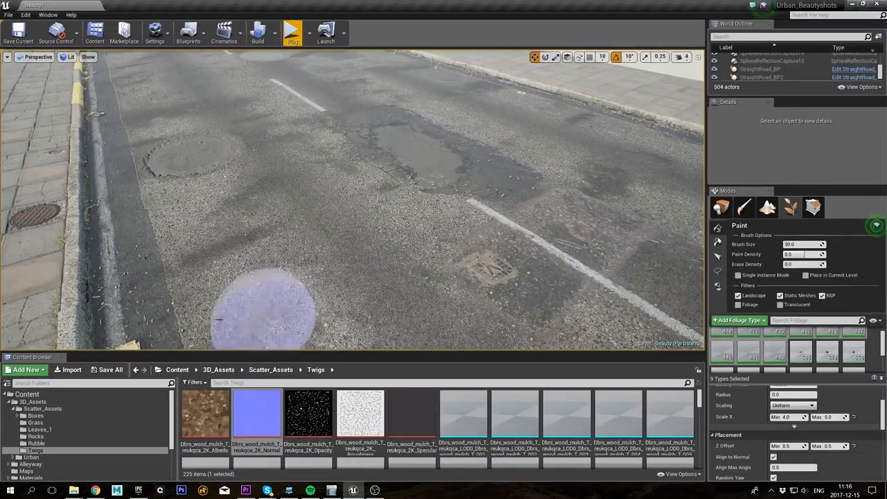
mouse_move(79, 181)
mouse_down()
mouse_move(80, 196)
mouse_move(128, 63)
mouse_move(99, 88)
mouse_move(450, 63)
mouse_move(371, 132)
mouse_move(672, 169)
mouse_move(113, 145)
mouse_move(215, 208)
mouse_move(561, 75)
mouse_move(446, 180)
mouse_move(242, 55)
mouse_up()
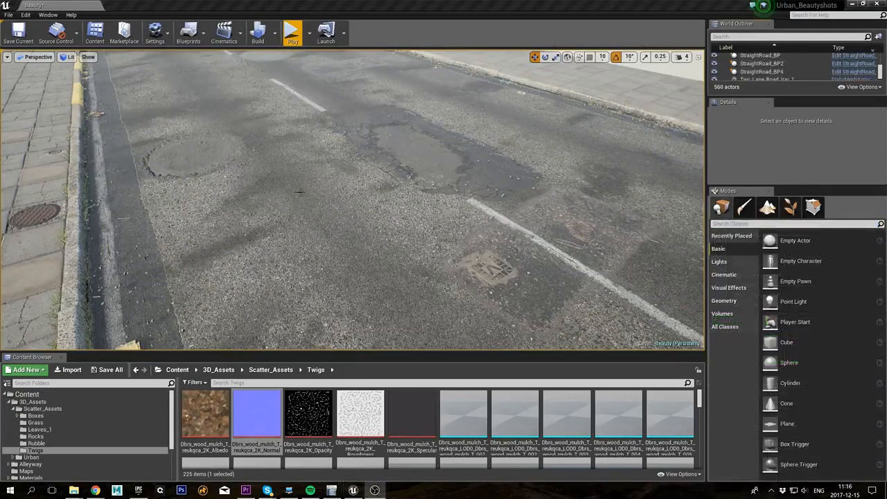
click(299, 192)
key(Escape)
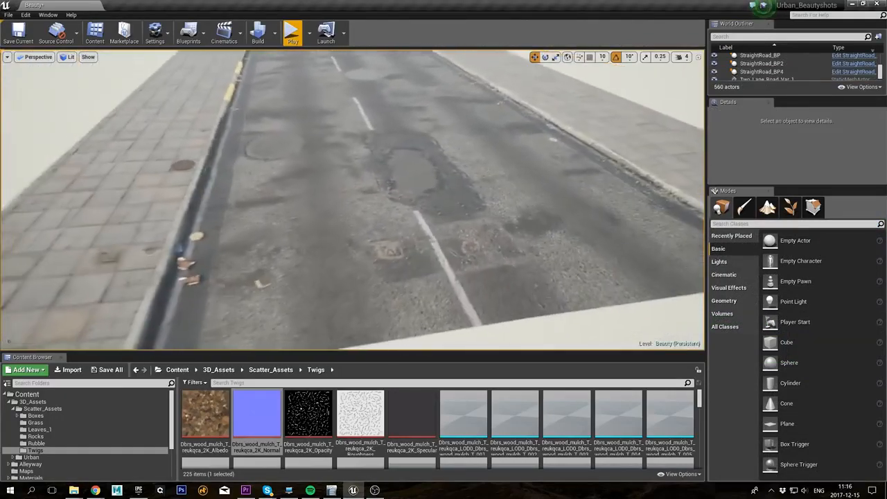
- Make the Tutorial_Trees folder visible so its trees cast shadows on the road, comparing the street with and without them
right_drag(352, 199, 334, 212)
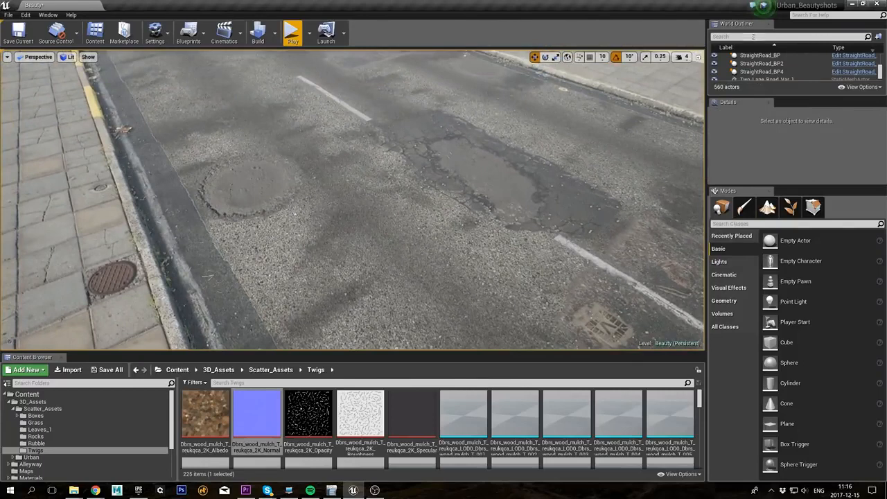
drag(881, 72, 882, 63)
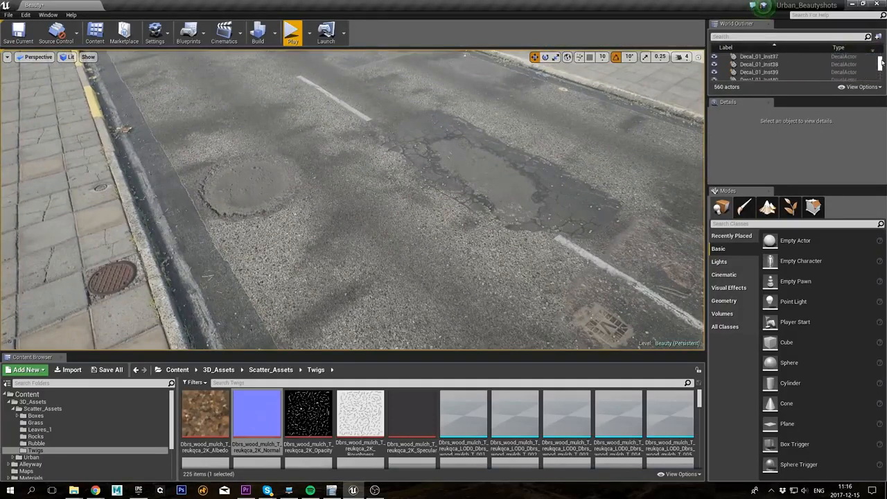
scroll(789, 79, down, 1)
click(766, 68)
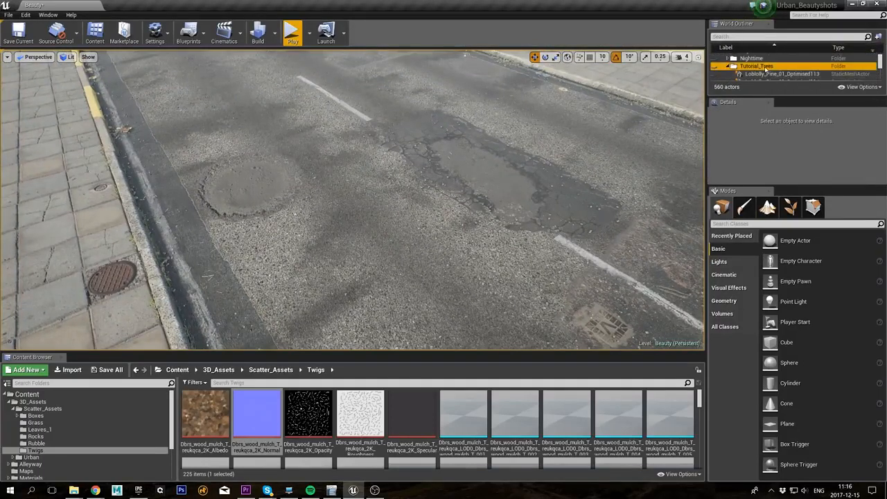
click(714, 67)
right_drag(413, 334, 464, 367)
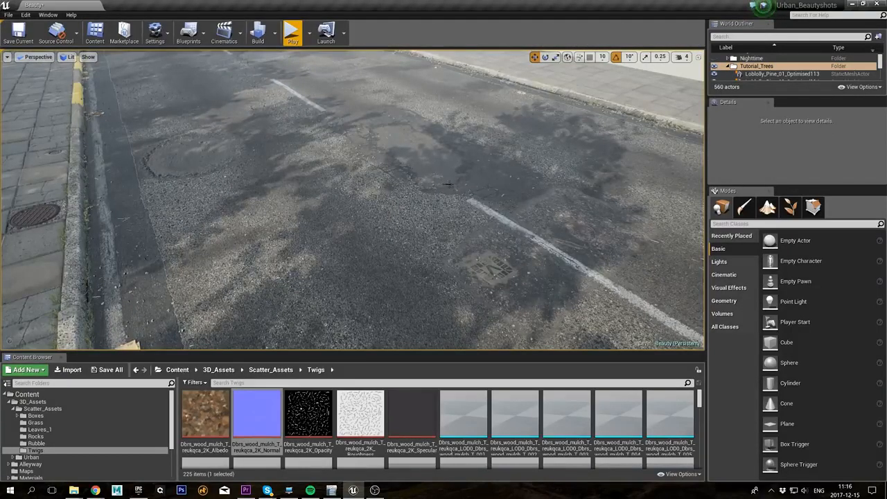
click(714, 66)
click(715, 67)
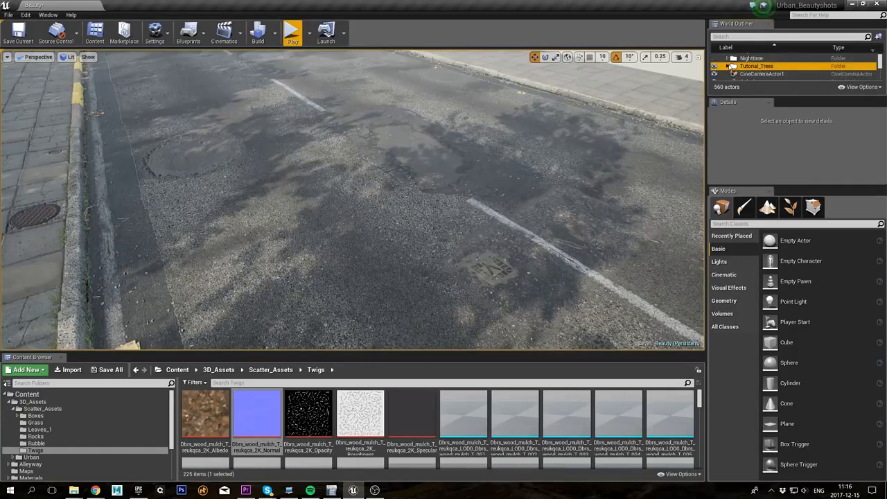
- Pilot CineCameraActor1 to frame the round patch and curb, check the shot in full screen, and enlarge its details to browse the camera settings
click(753, 74)
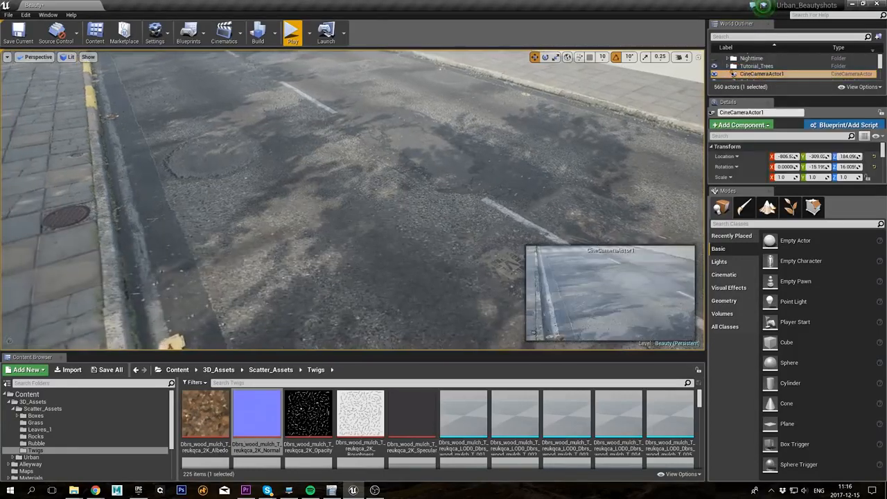
key(ctrl+shift+p)
right_drag(418, 165, 374, 119)
key(s)
key(w)
key(F11)
key(w)
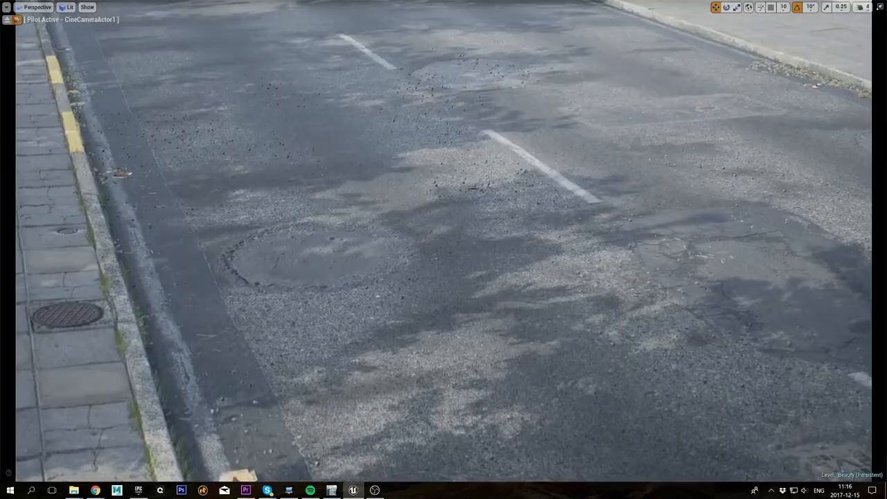
key(F11)
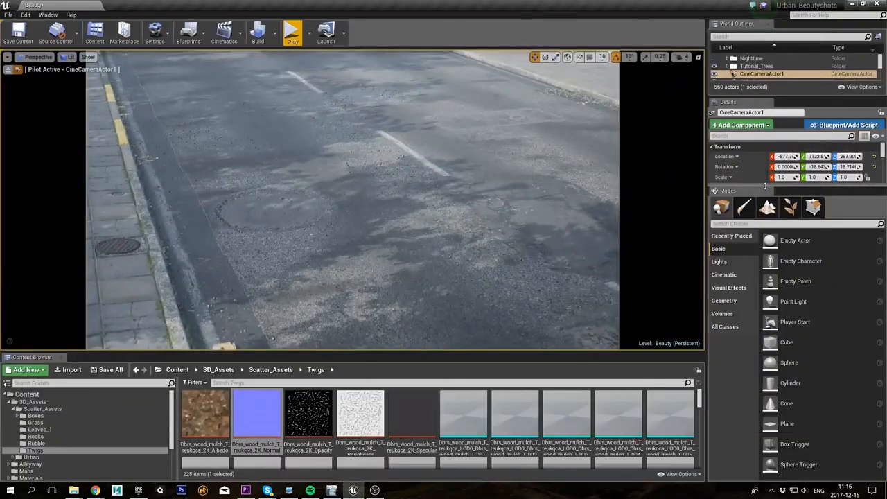
drag(766, 187, 767, 264)
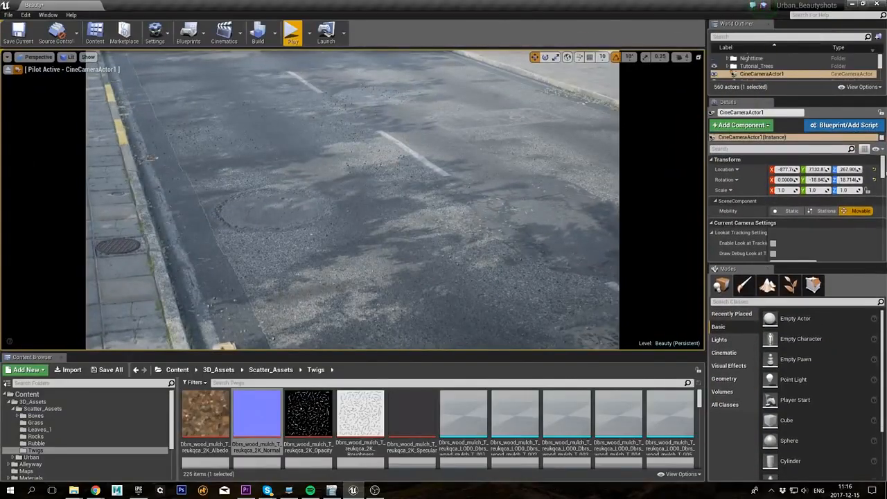
scroll(802, 194, down, 5)
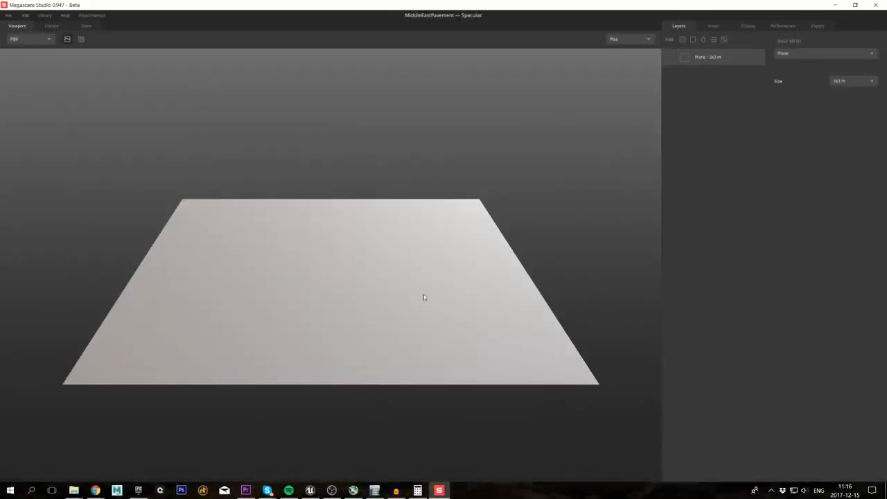
- Add the square-slab Pavement surface as a layer on the plane and set its repetitions to 1
drag(391, 290, 400, 232)
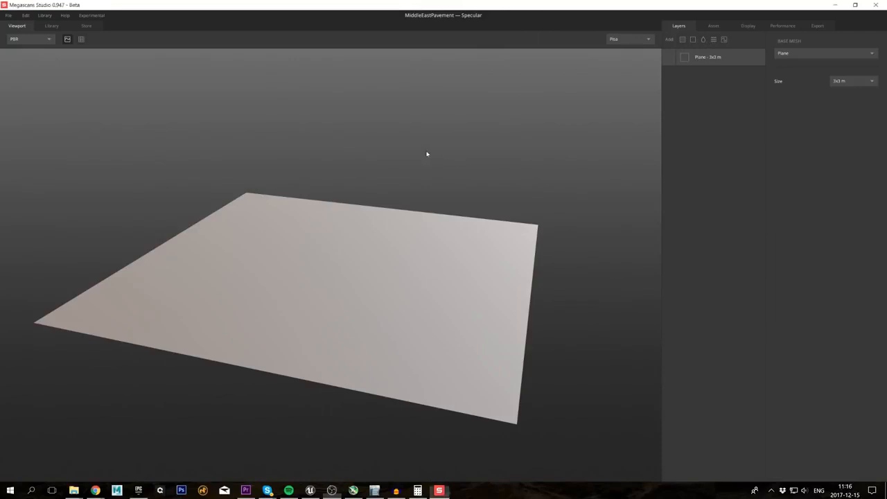
drag(427, 154, 469, 201)
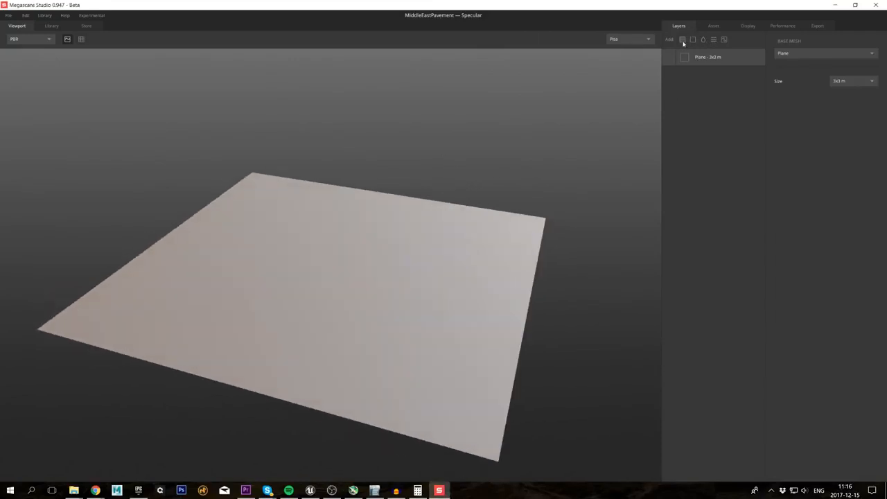
click(683, 41)
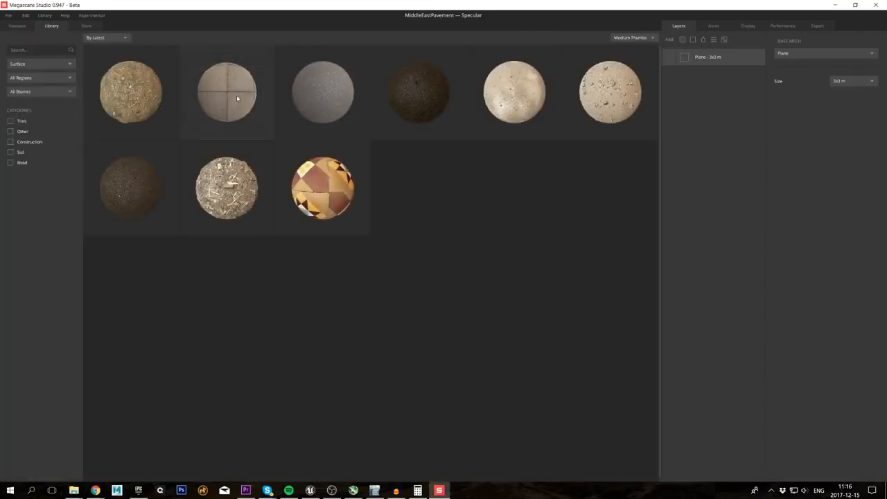
click(236, 98)
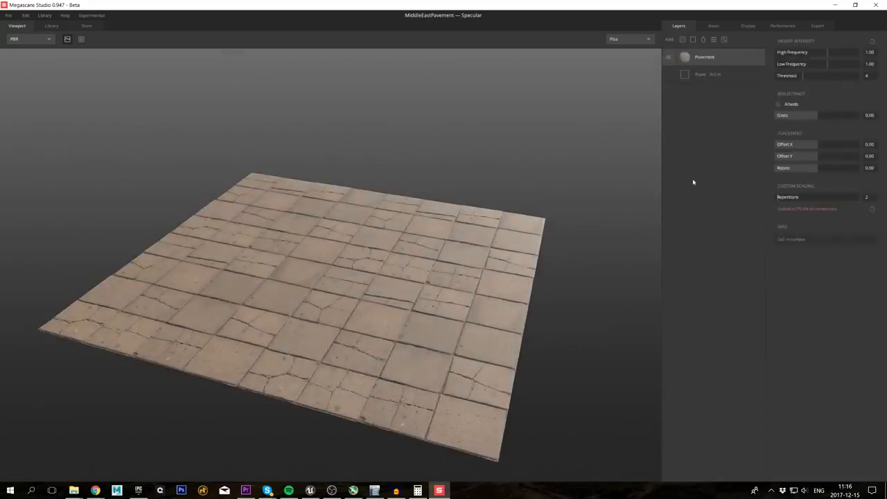
drag(779, 201, 769, 202)
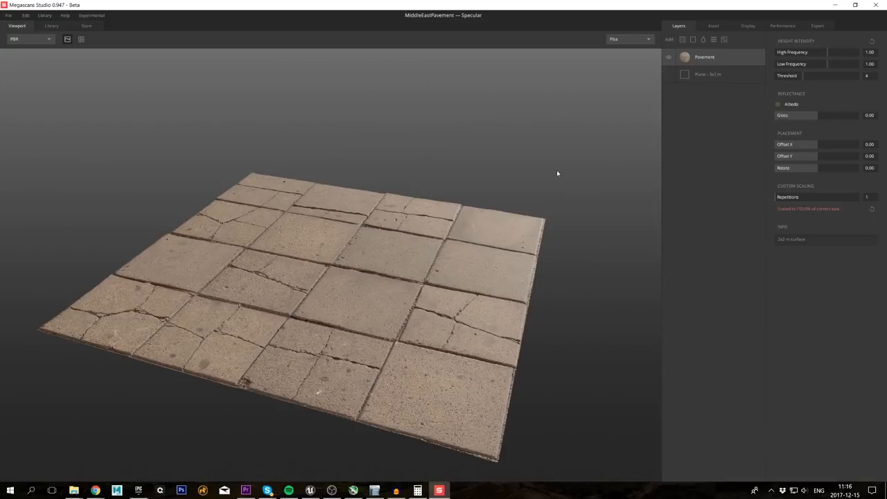
scroll(545, 175, up, 2)
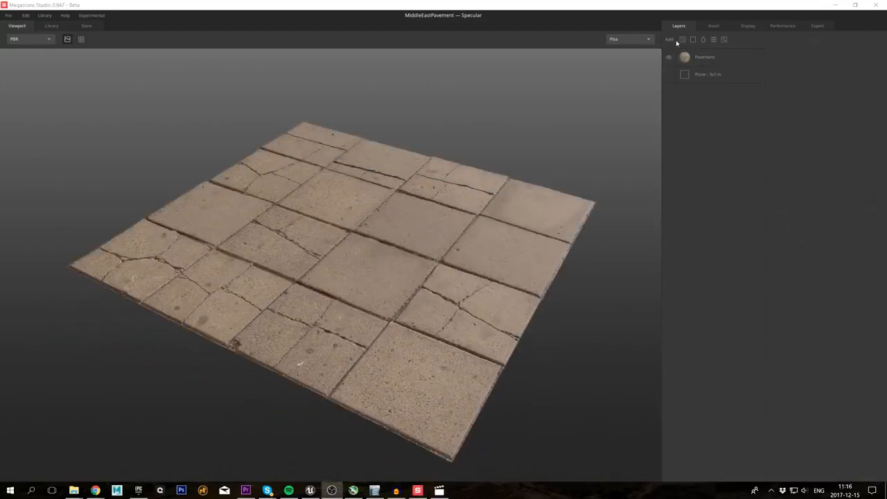
- Add the patterned Tiles surface above the pavement with 2 repetitions, mask radius 0.00 and mask threshold 0.02
click(683, 39)
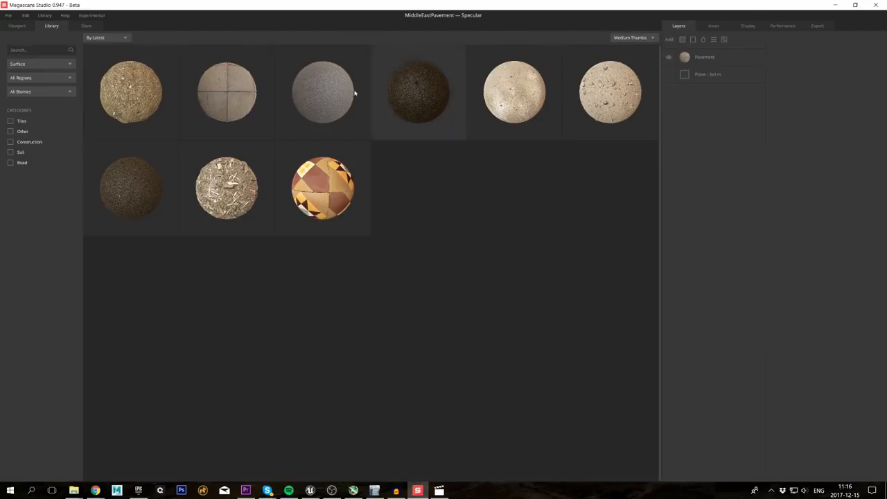
click(329, 188)
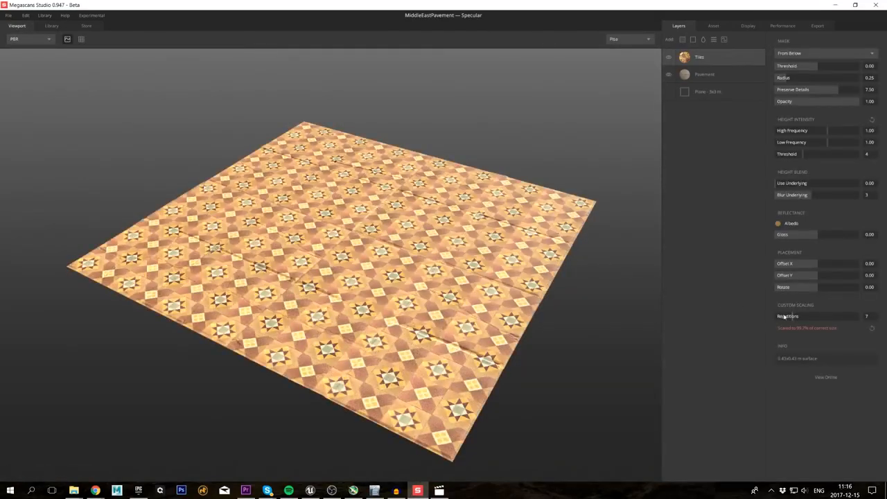
drag(791, 317, 779, 317)
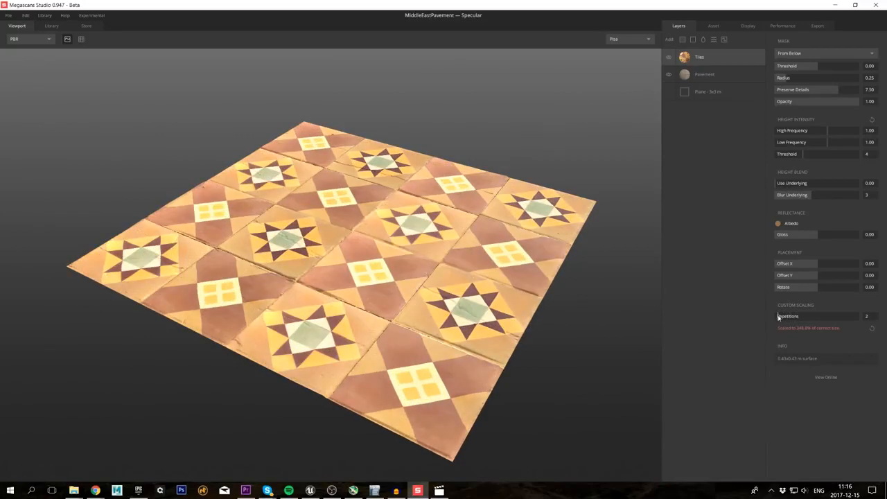
drag(783, 77, 816, 69)
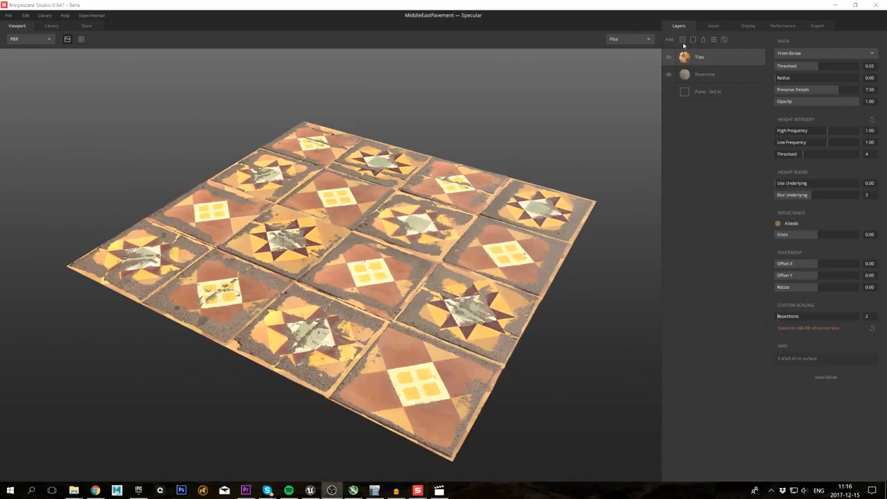
- Add the Soil Dirt surface above the tiles, mask it From Above with radius 0.31, and lower the threshold until the tiles show through
click(682, 40)
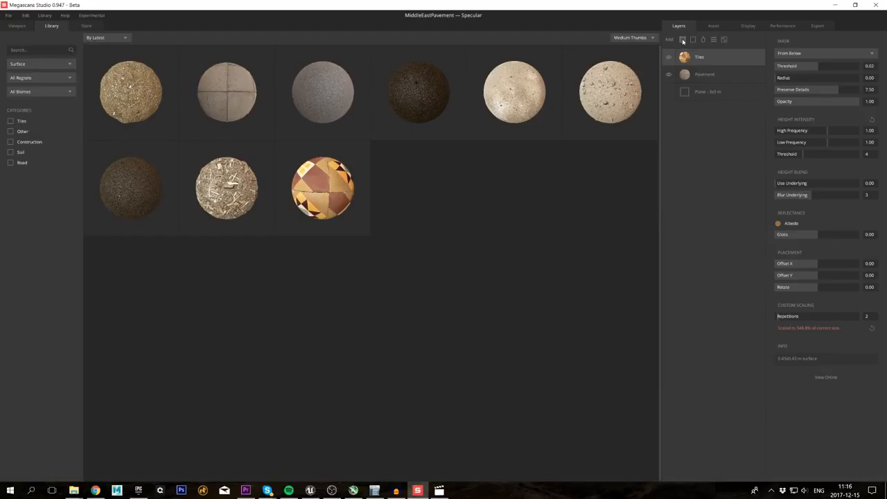
click(131, 97)
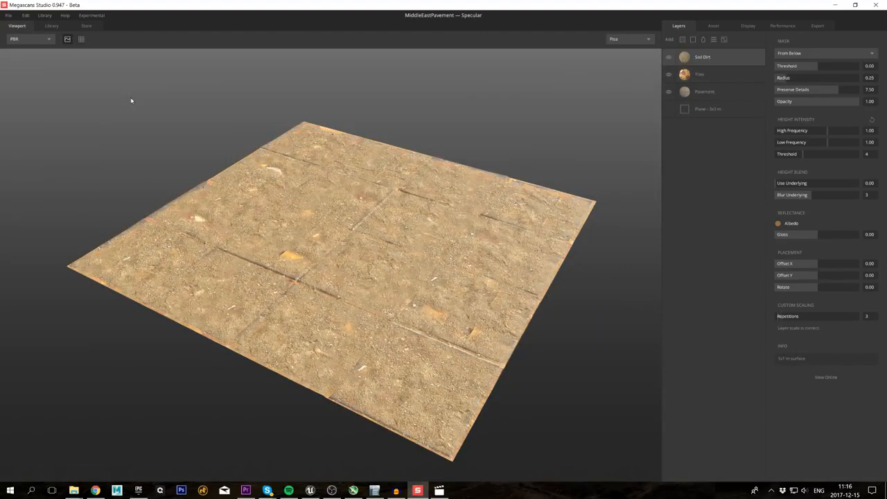
click(804, 55)
click(802, 65)
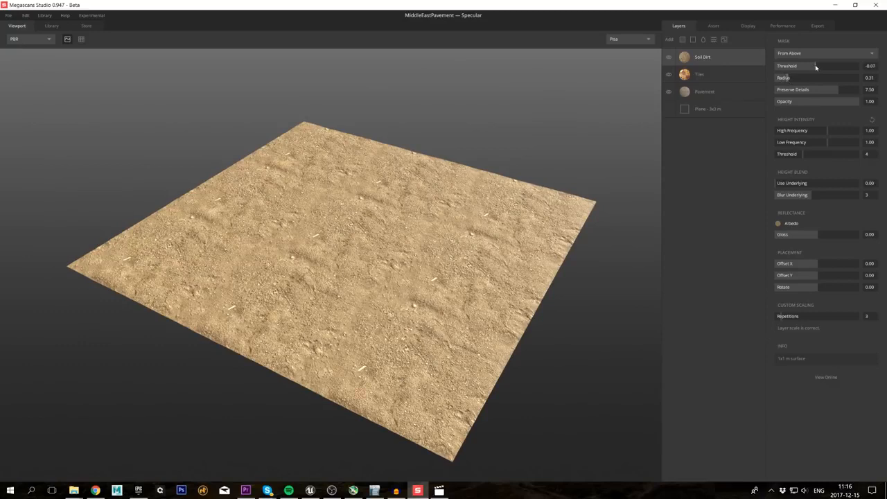
drag(813, 65, 809, 65)
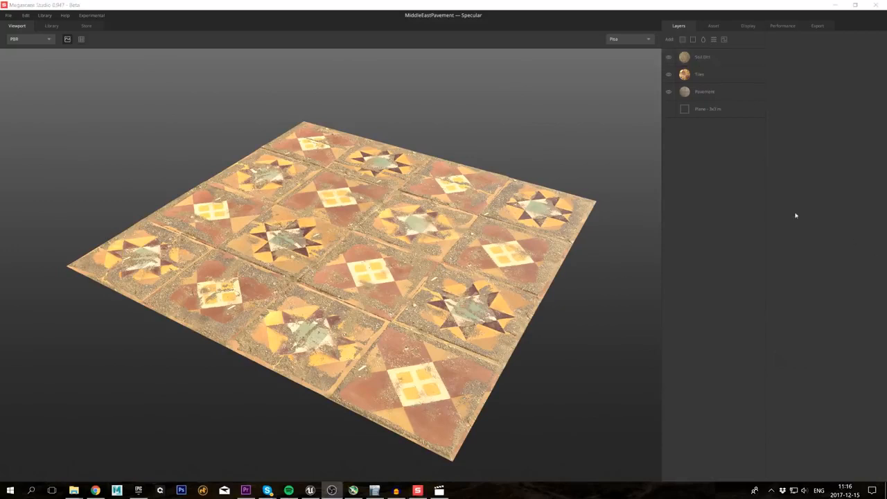
click(751, 193)
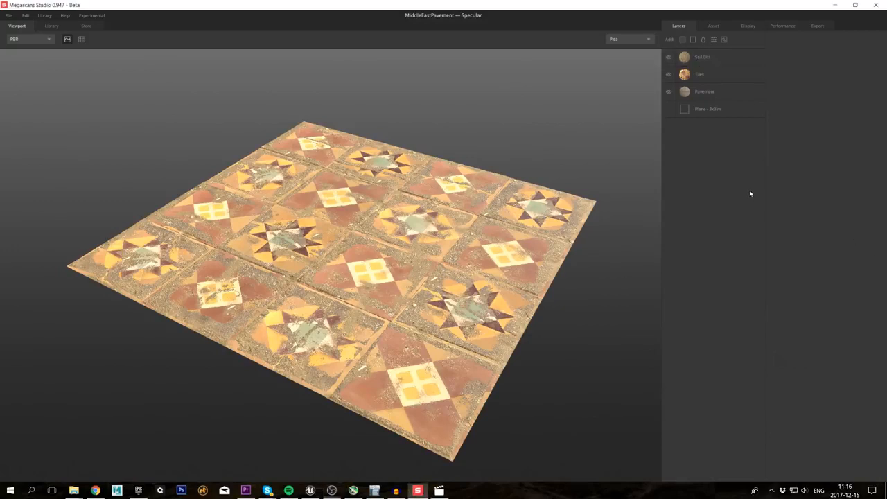
- Add a Noise layer above the soil with amplitude 0.83 and frequency 0.78
click(714, 40)
mouse_move(779, 52)
mouse_down()
mouse_move(791, 53)
mouse_move(776, 66)
mouse_up()
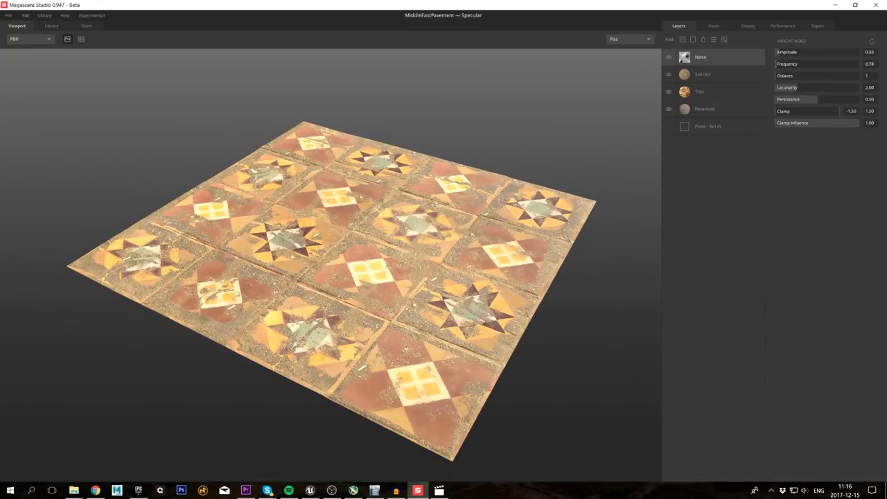
click(332, 489)
- Add the pale beige Other surface above the noise and darken its albedo to a muted grey-brown
drag(612, 425, 533, 312)
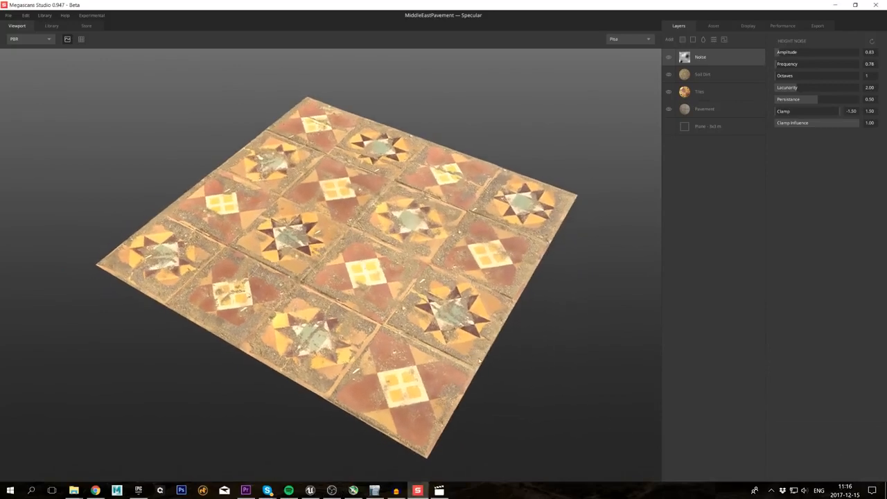
click(684, 39)
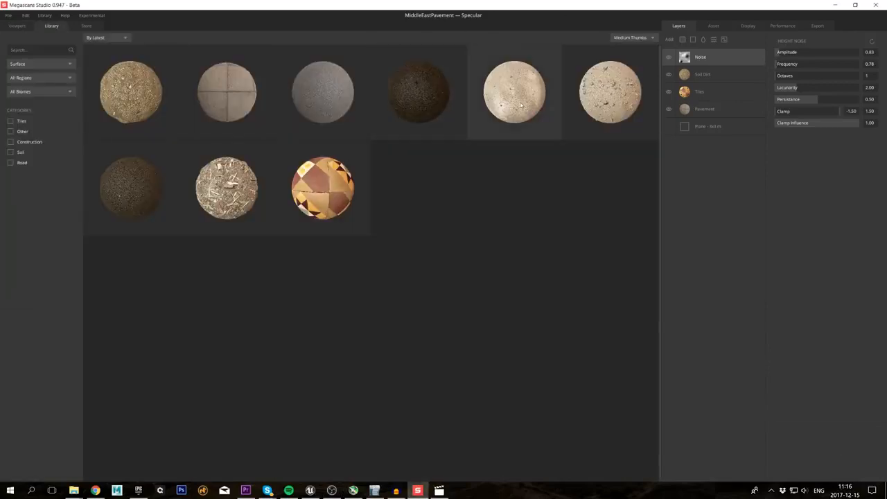
click(520, 103)
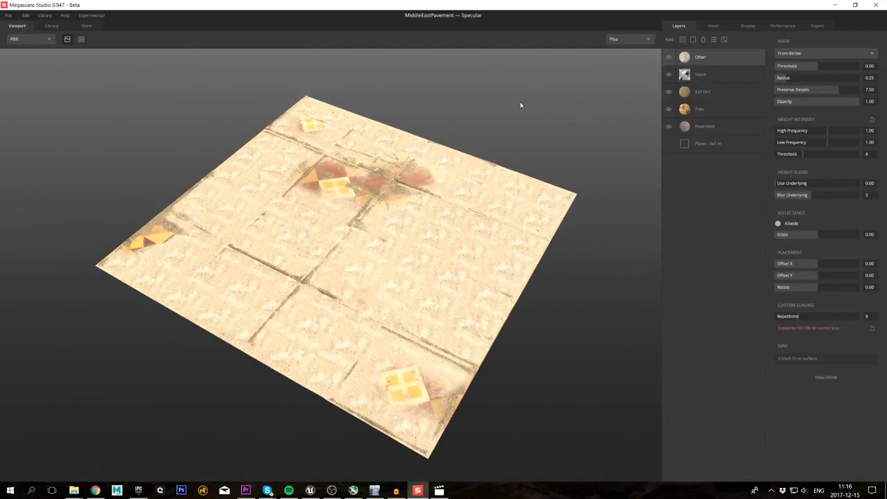
click(777, 223)
drag(464, 234, 461, 241)
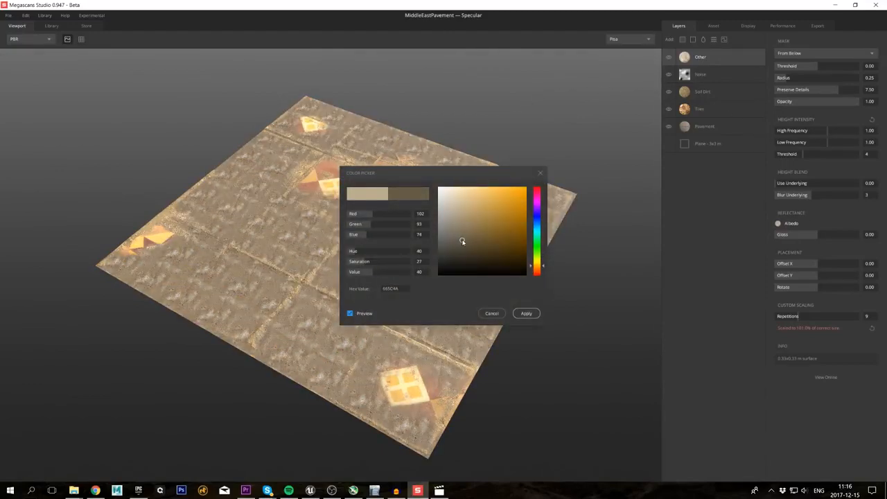
click(526, 313)
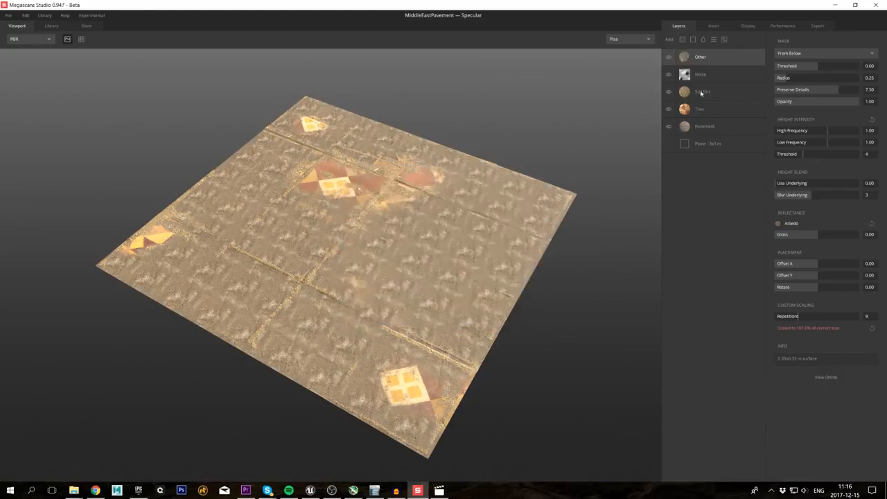
- Mask the Other layer From Above with threshold -0.41 and radius about 0.67, then reduce its opacity and repetitions
click(797, 52)
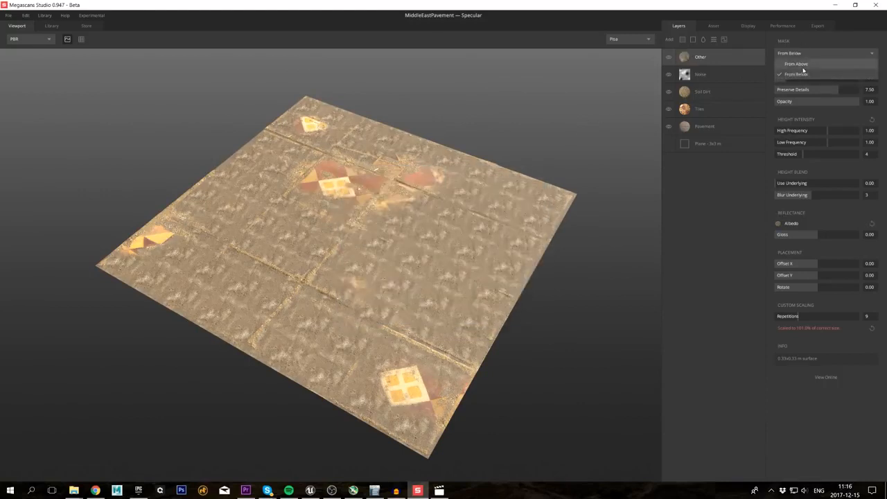
click(798, 64)
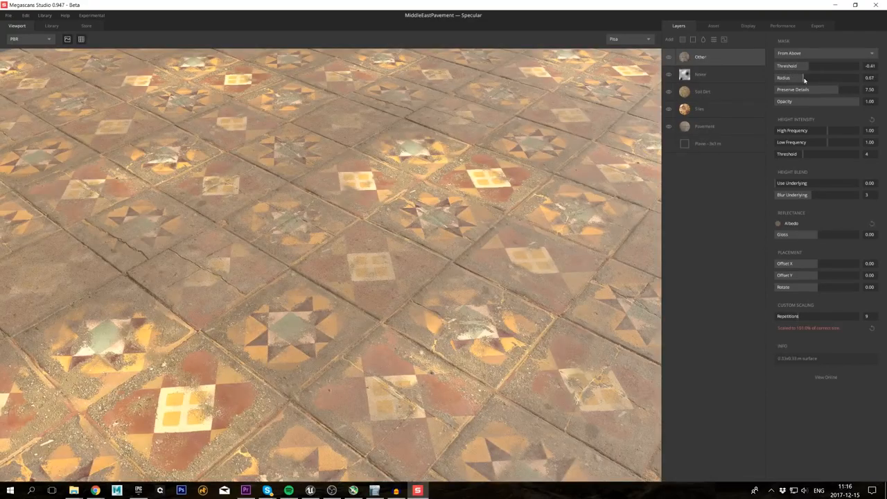
click(843, 103)
drag(798, 317, 790, 317)
- Add a second Pavement layer on top, masked From Above with threshold -0.54, radius 1.10 and opacity 0.65
click(693, 39)
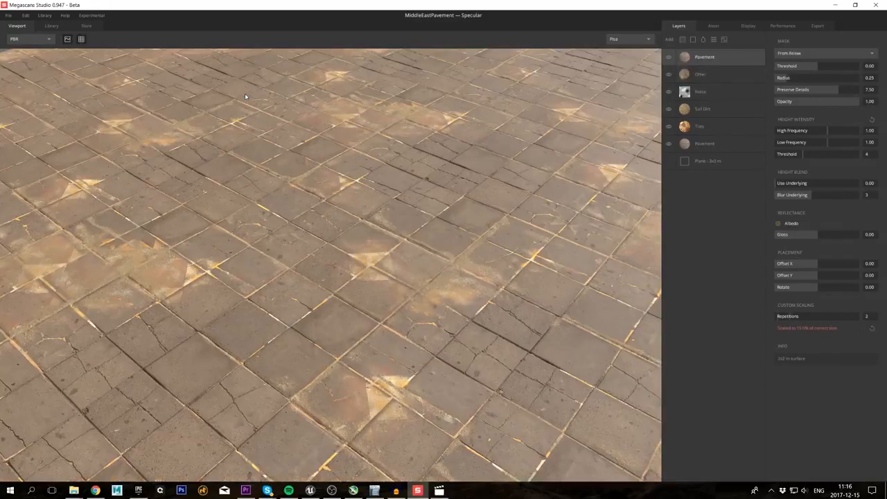
click(811, 55)
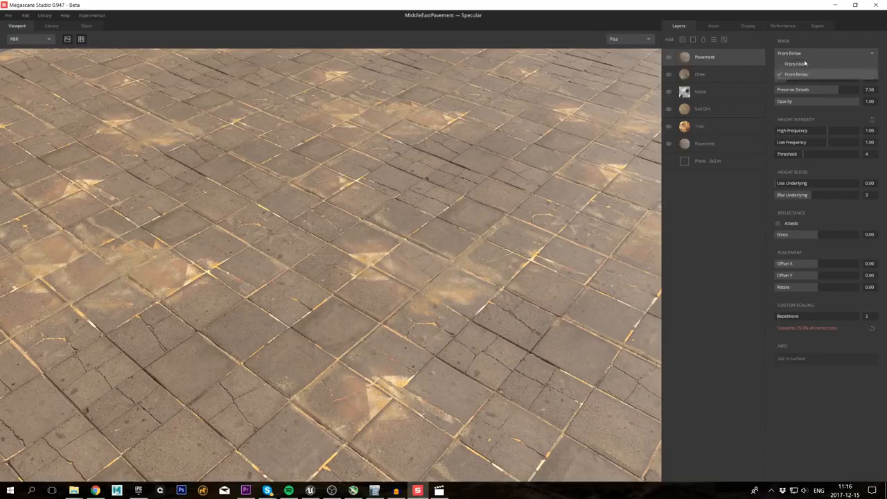
click(802, 66)
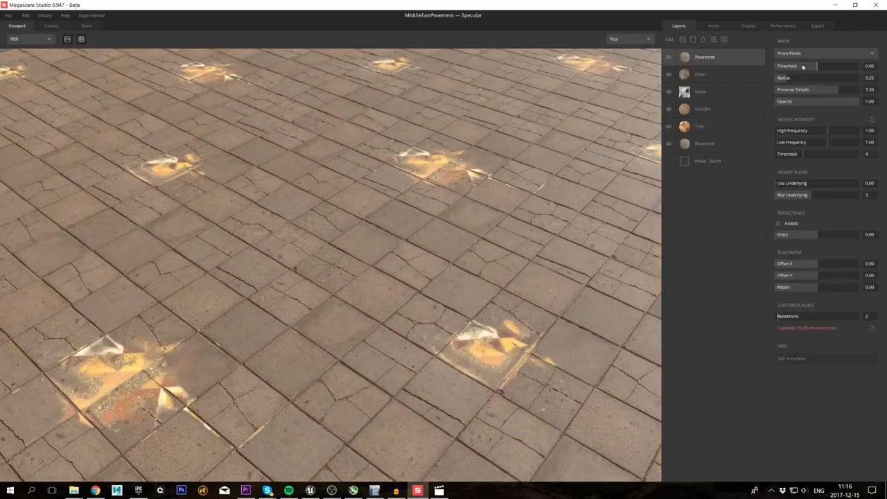
drag(818, 67, 806, 66)
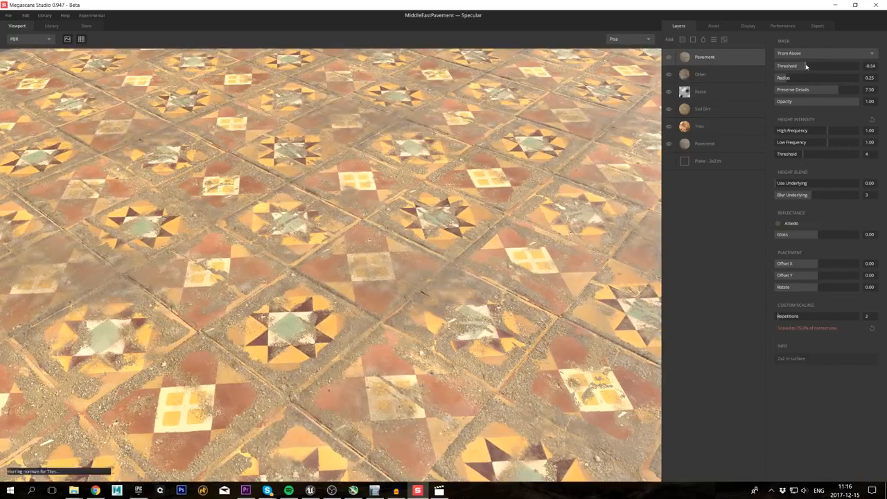
drag(788, 78, 821, 78)
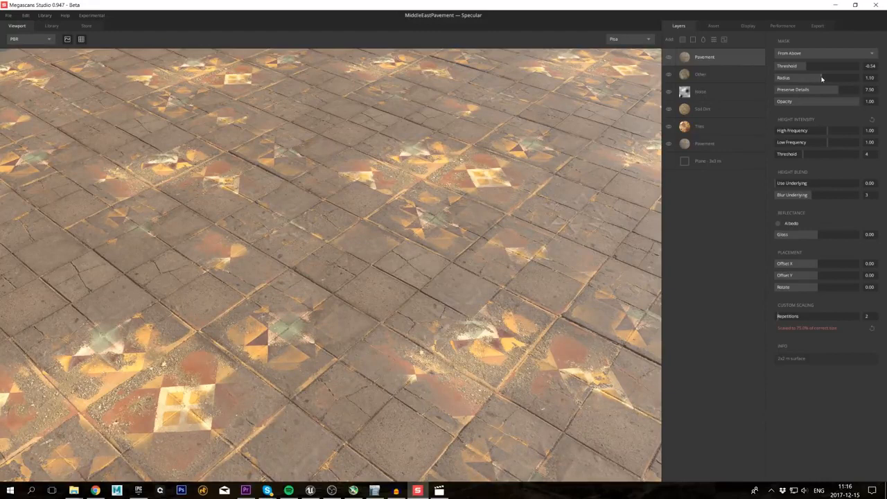
drag(857, 101, 831, 101)
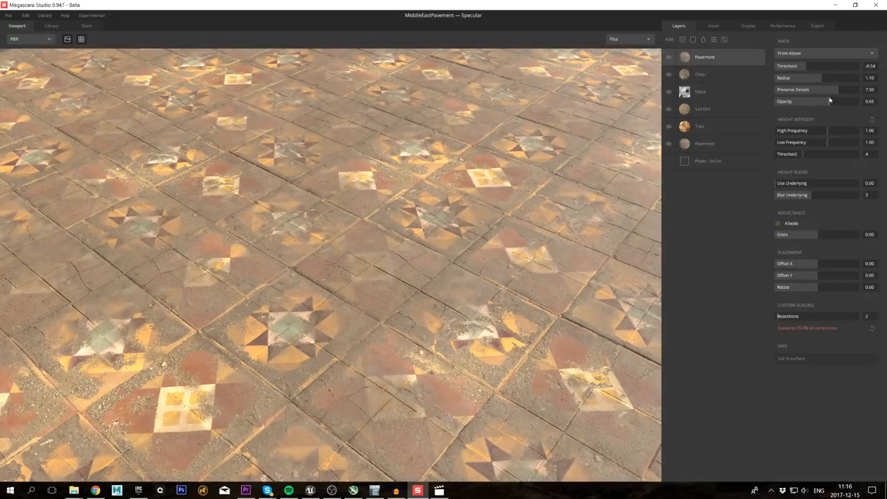
- Set the Noise layer's frequency to 0.65 and lower the repetitions of the topmost Pavement layer
click(729, 92)
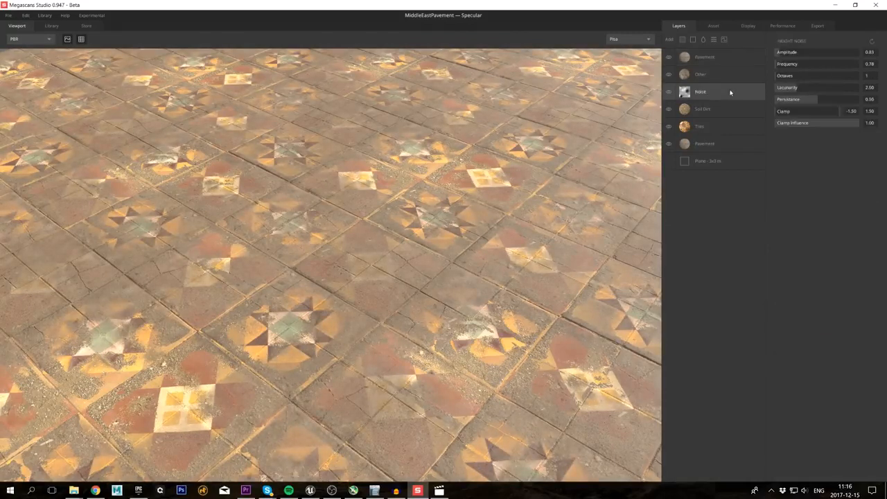
drag(778, 52, 776, 67)
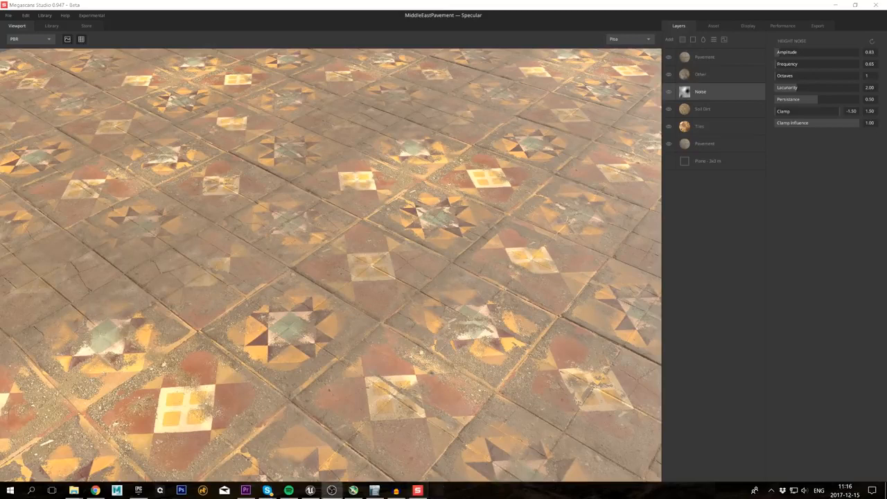
click(740, 61)
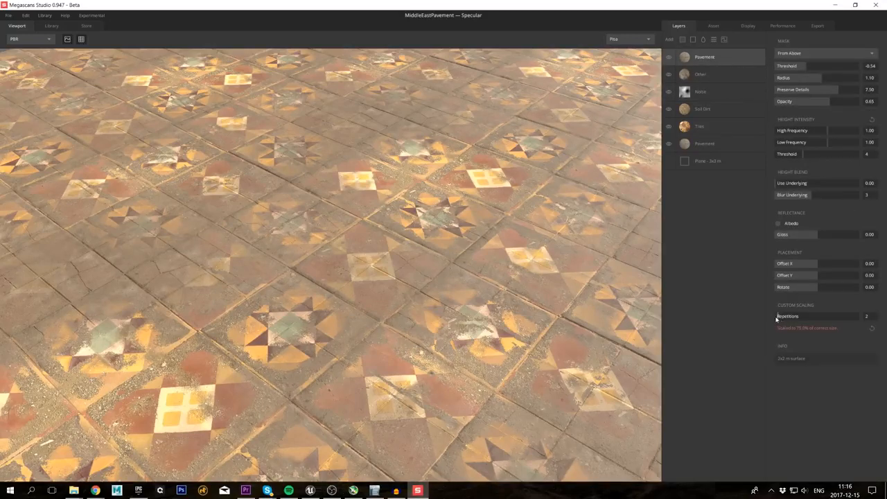
drag(775, 318, 773, 318)
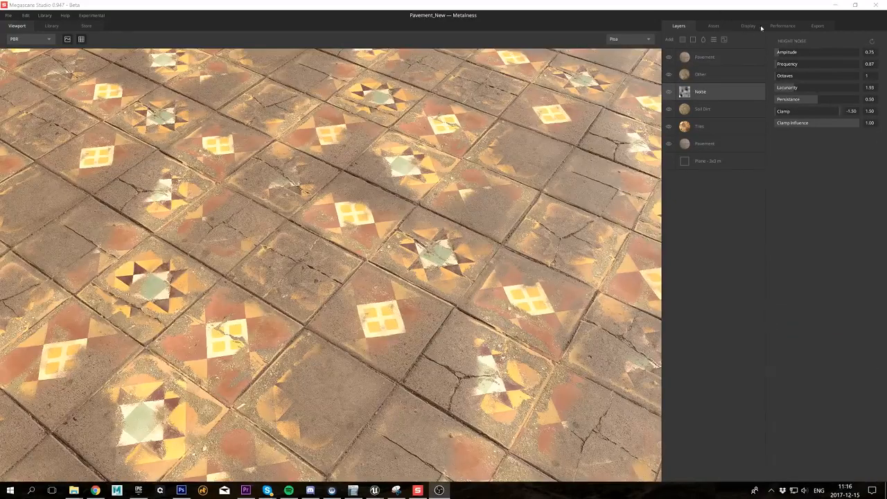
- Set the Pavement_New export to 4096 px resolution and TGA format, and review the maps chosen for export
click(816, 26)
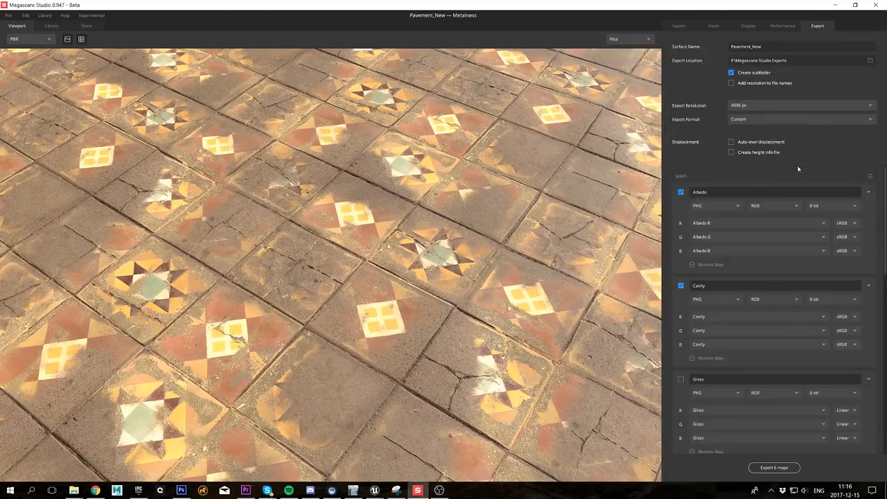
click(775, 105)
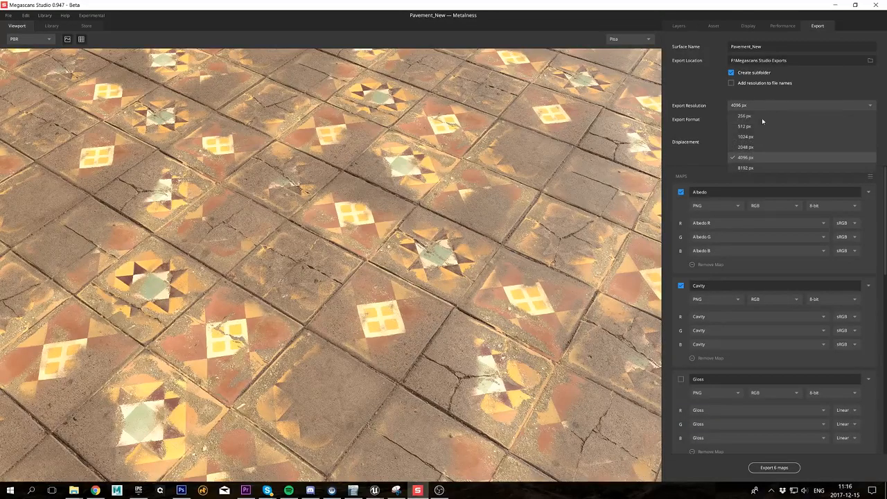
click(745, 158)
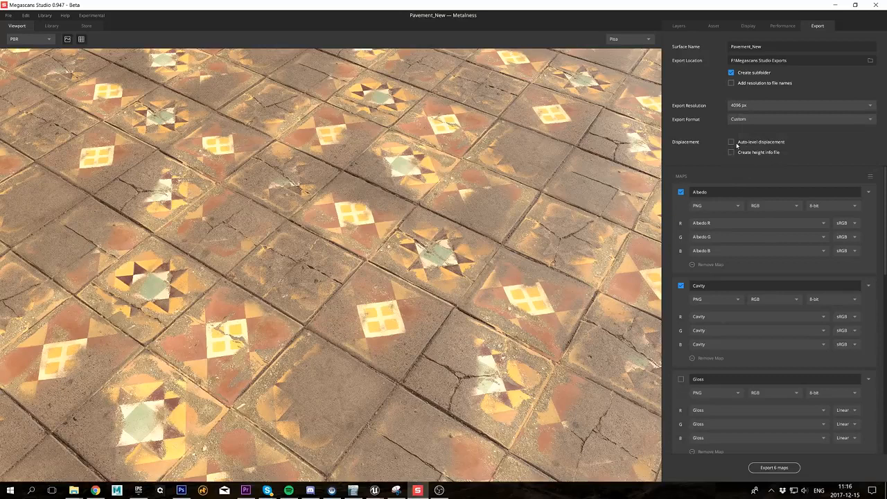
click(739, 120)
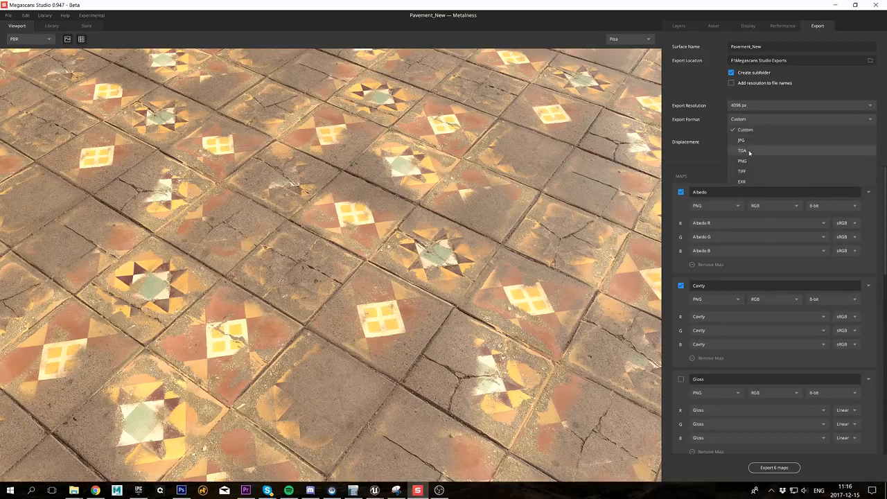
click(748, 151)
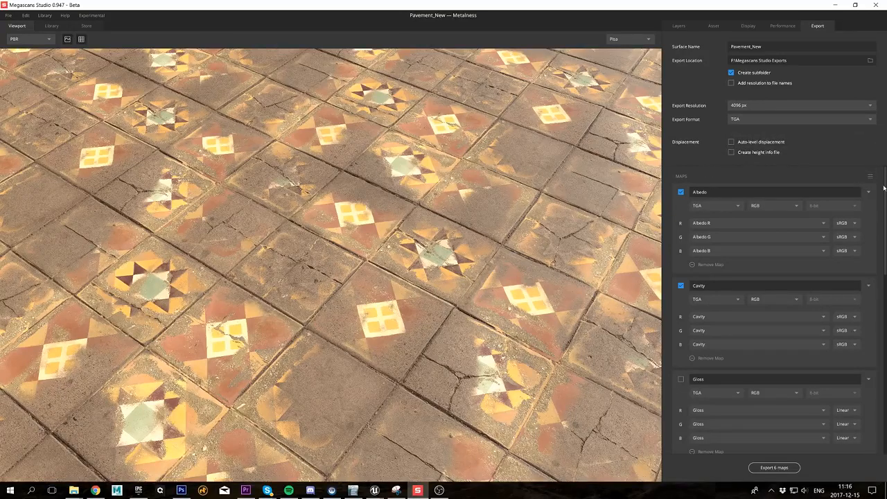
drag(885, 184, 874, 275)
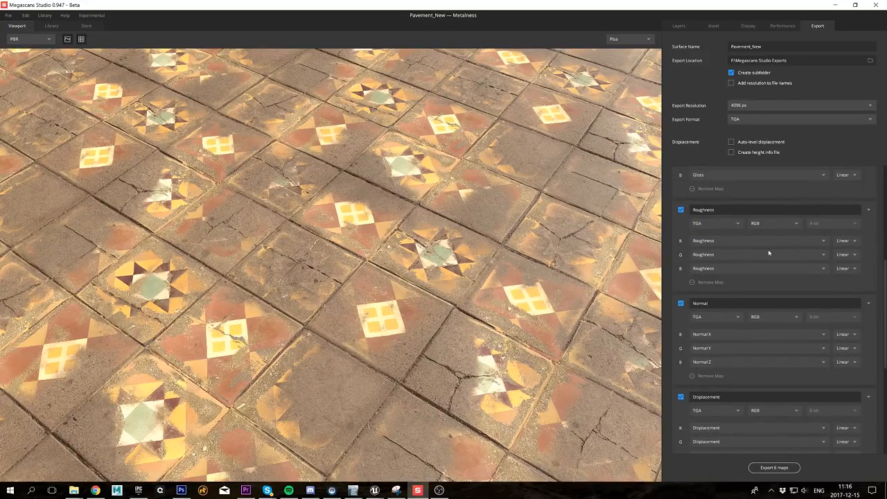
click(803, 350)
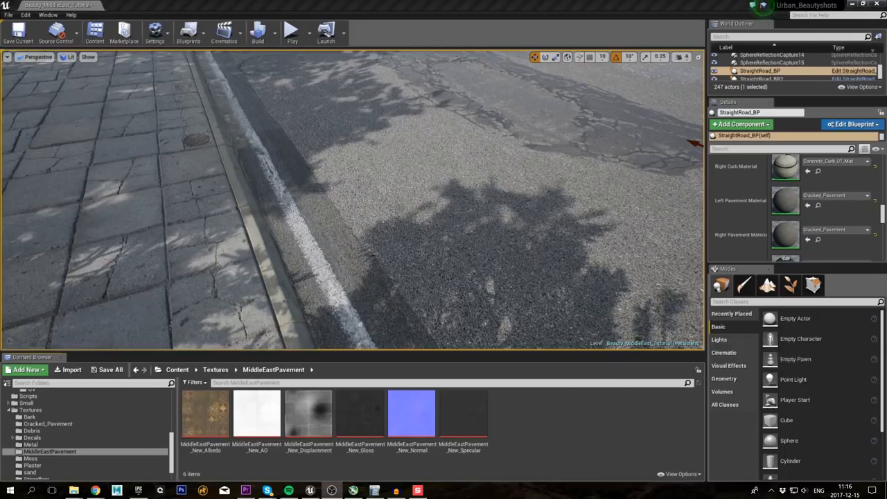
- In Unreal Editor, copy the Cracked_Pavement material into the MiddleEastPavement texture folder and rename the copy MiddleEastPavement_Material
right_drag(416, 229, 388, 232)
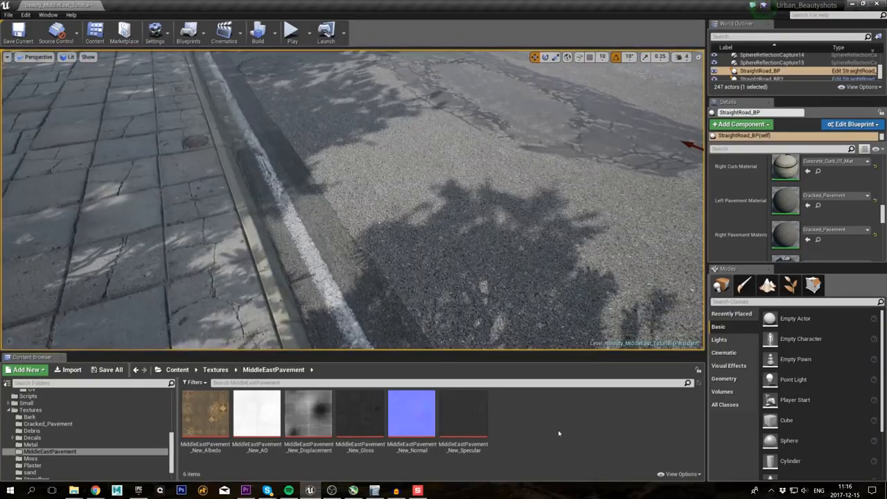
click(52, 423)
drag(198, 420, 61, 451)
click(83, 463)
click(205, 414)
key(F2)
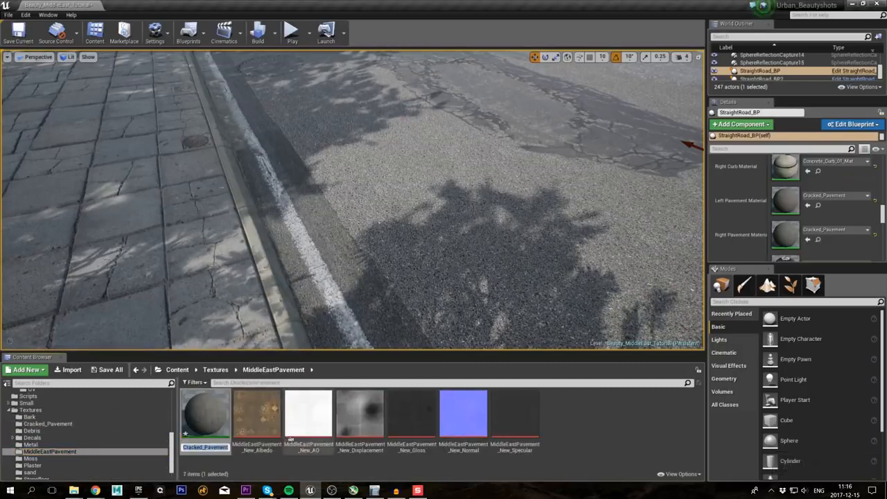
text(MiddleEastPa)
text(vement_Material)
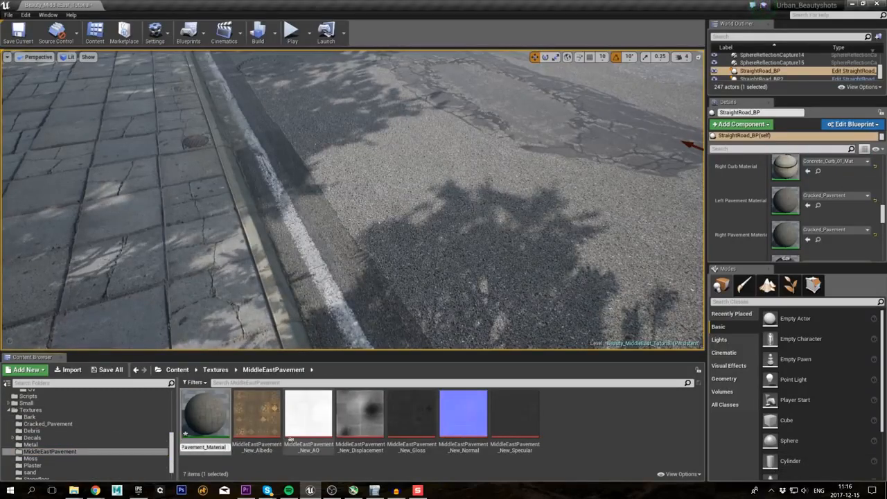
key(Return)
click(601, 413)
- Assign the MiddleEastPavement_New albedo, gloss and normal textures to the matching texture parameters of MiddleEastPavement_Material
double_click(205, 414)
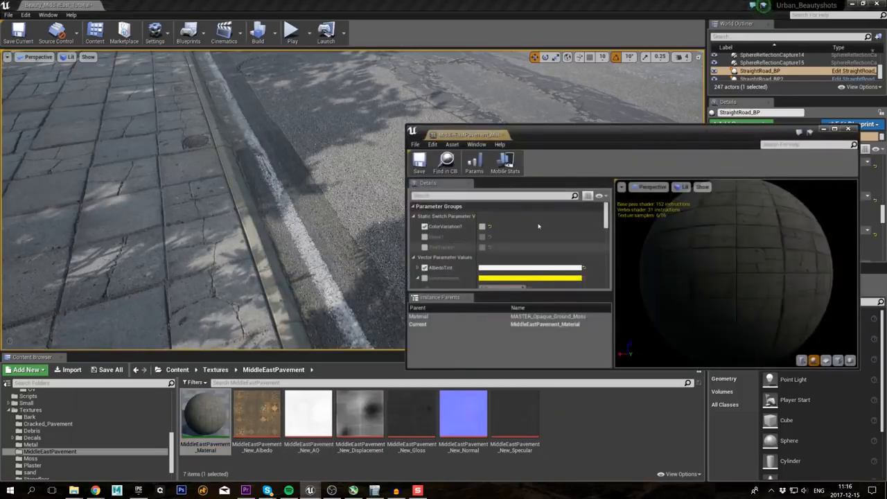
scroll(535, 161, down, 3)
drag(535, 163, 535, 167)
drag(257, 414, 426, 157)
drag(411, 413, 424, 187)
scroll(425, 181, down, 4)
drag(462, 414, 423, 158)
- Inspect the MiddleEastPavement_New_Normal texture and its compression and texture settings, and close the asset editors
double_click(473, 412)
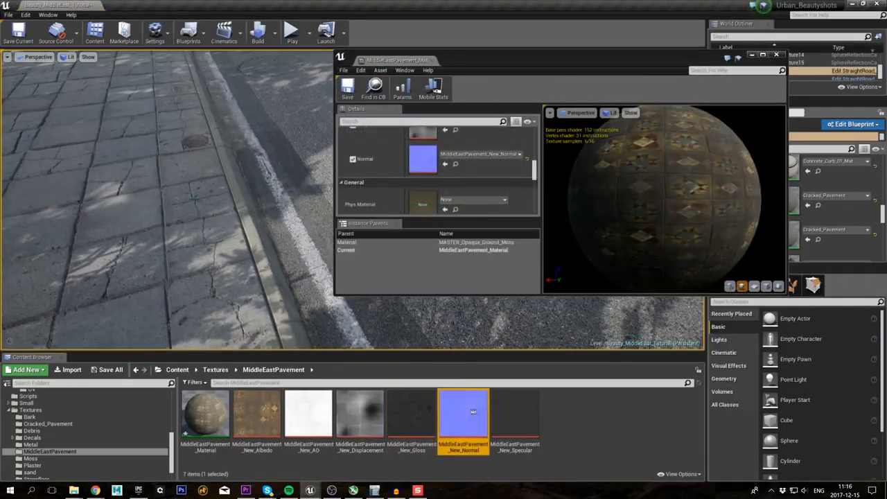
scroll(584, 183, up, 2)
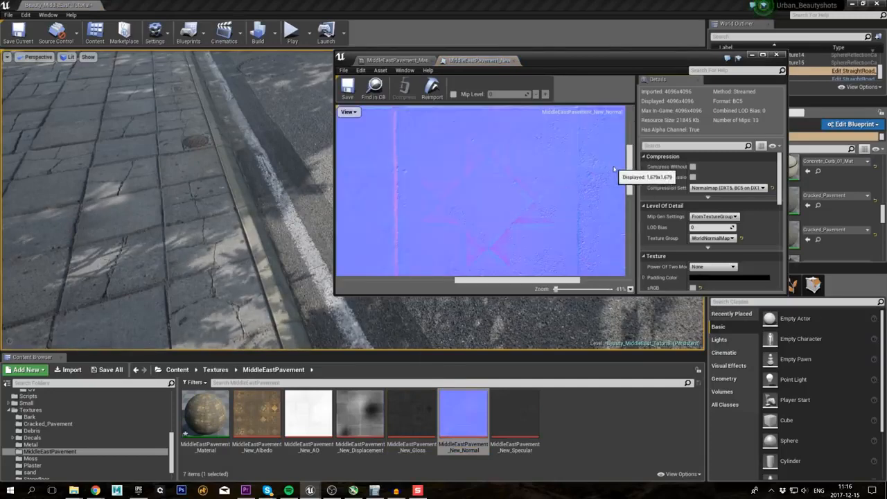
drag(629, 158, 685, 192)
scroll(742, 175, down, 6)
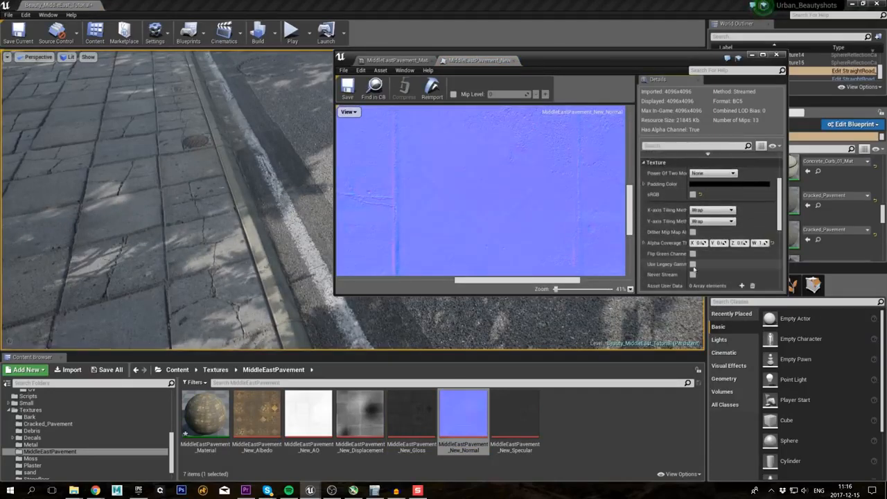
middle_click(475, 64)
click(776, 54)
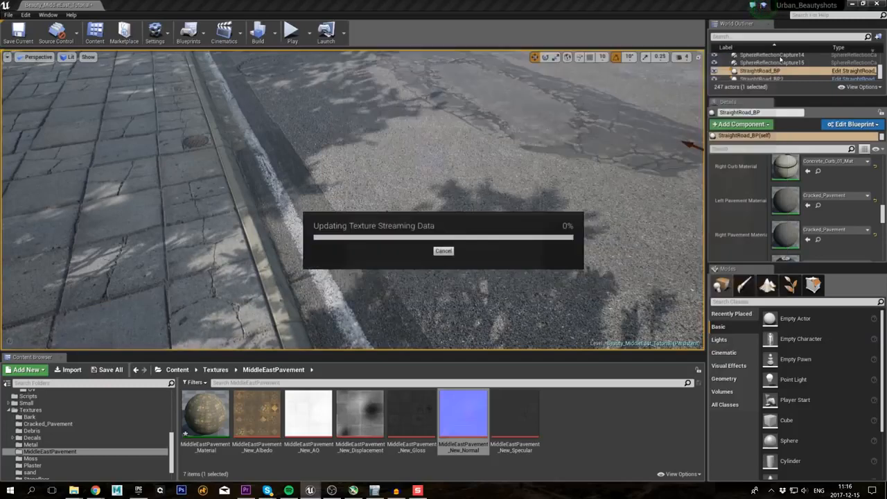
- Apply MiddleEastPavement_Material to both the left and right pavements of StraightRoad_BP
drag(204, 415, 208, 215)
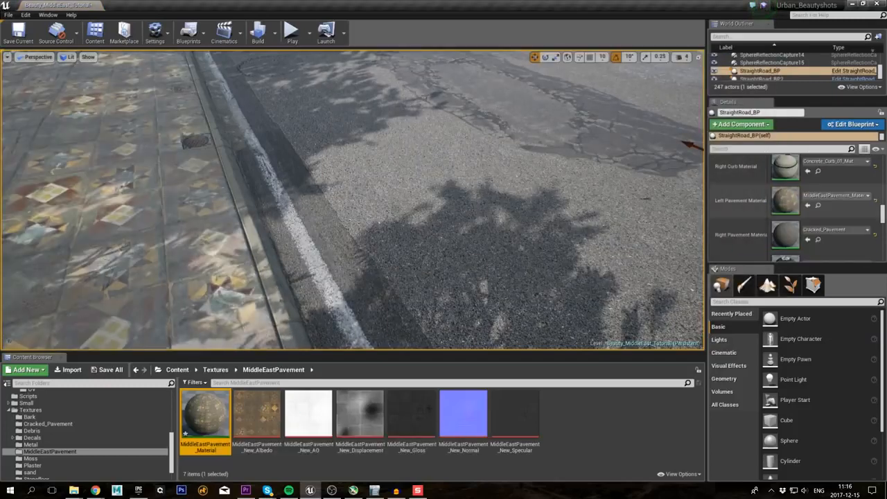
key(Escape)
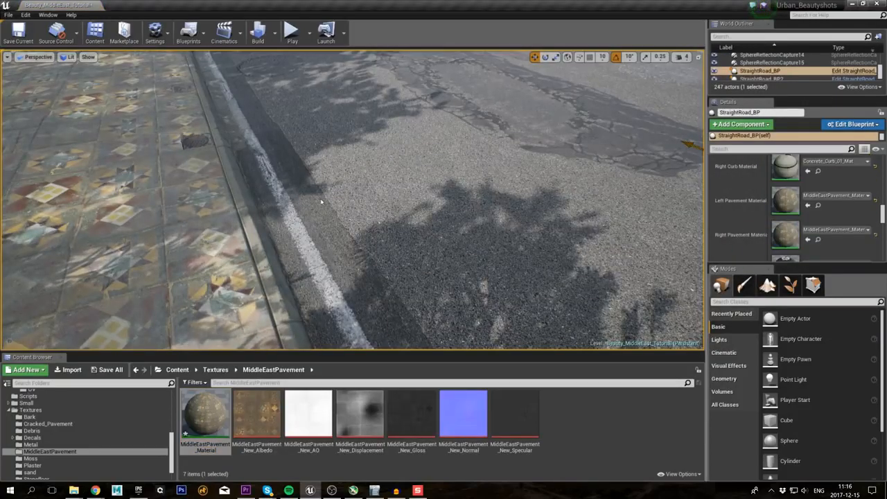
right_drag(323, 201, 302, 229)
- Duplicate the side-stripe decals' Decal_01_Inst material as SideStripe_Yellow and assign the copy to all 30 stripe decal actors
scroll(765, 72, up, 10)
click(767, 72)
scroll(768, 74, up, 5)
scroll(768, 73, up, 1)
shift+click(768, 65)
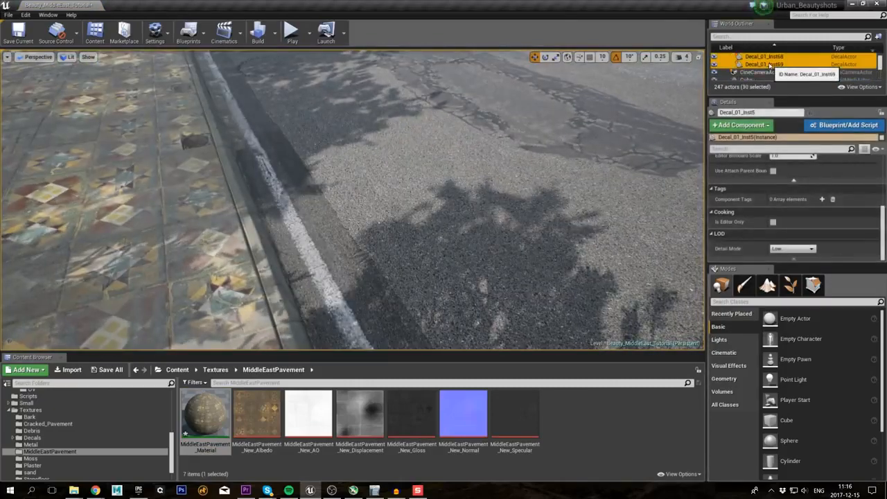
scroll(800, 179, up, 9)
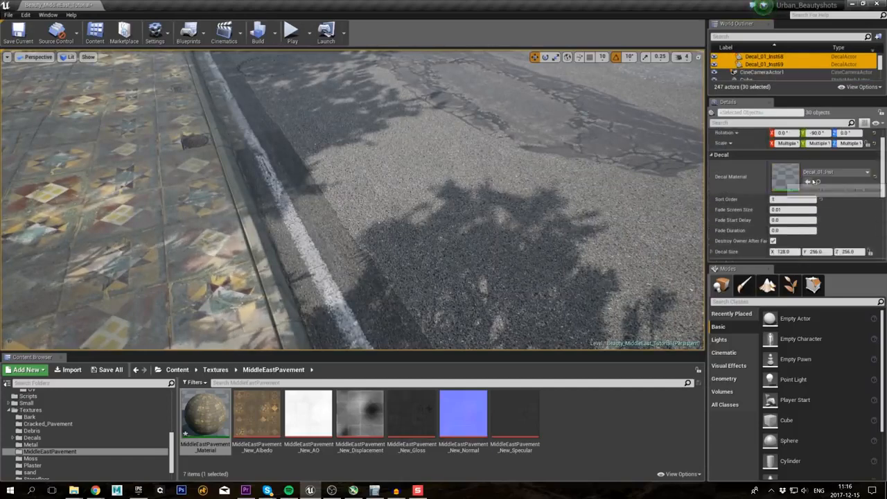
click(817, 181)
text(SideStripe_Yellow)
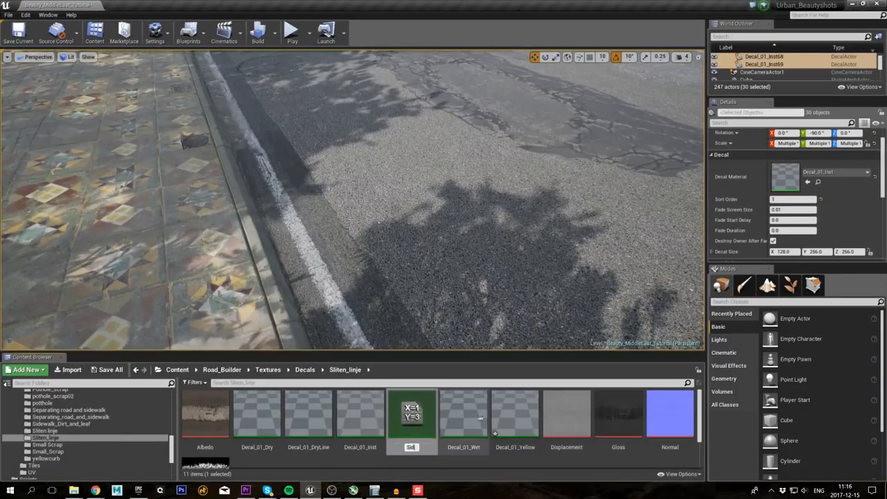
key(Return)
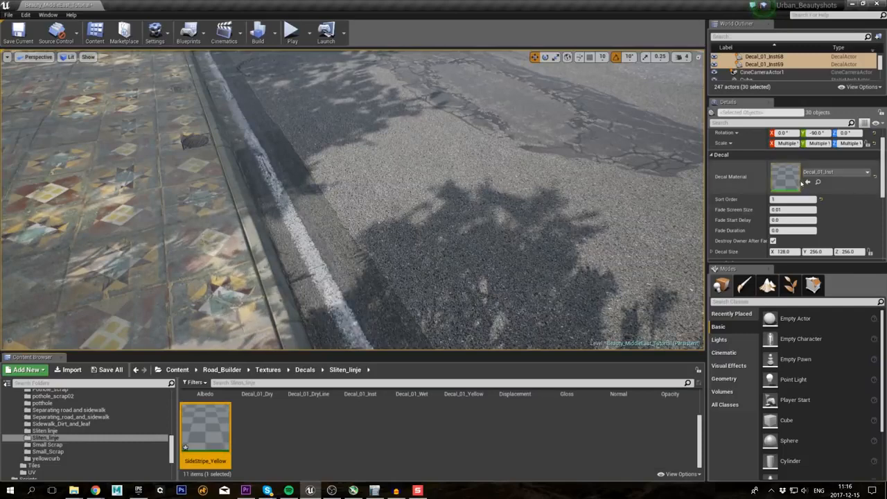
click(807, 181)
- Enable the Tint of SideStripe_Yellow and set it to a muted yellow with R 0.71, G 0.468387, B 0.10395
double_click(783, 179)
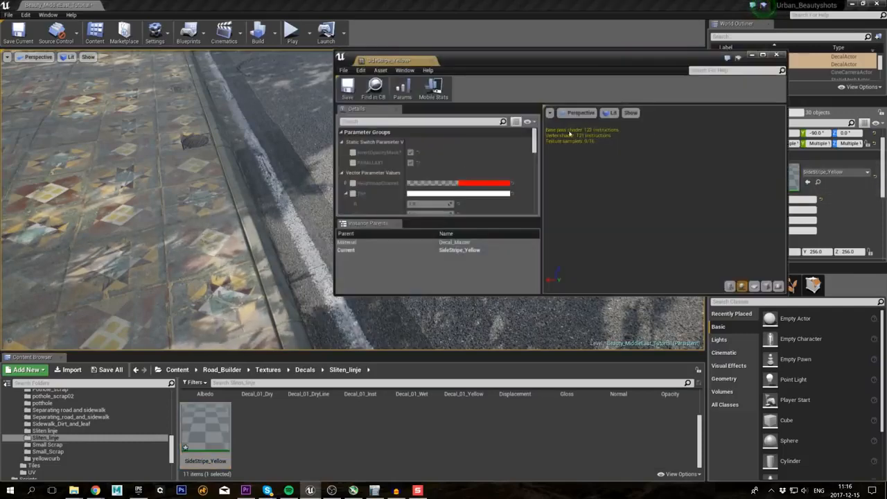
scroll(391, 174, down, 1)
click(353, 180)
click(410, 180)
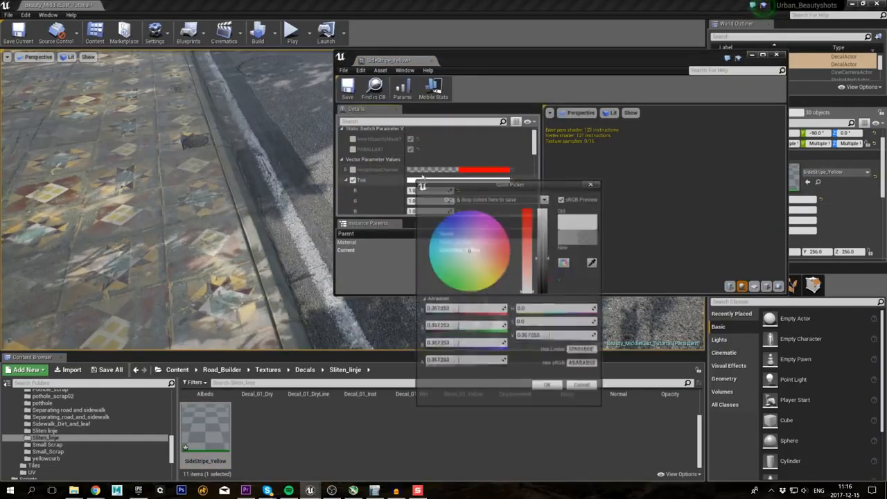
drag(499, 273, 502, 277)
click(530, 221)
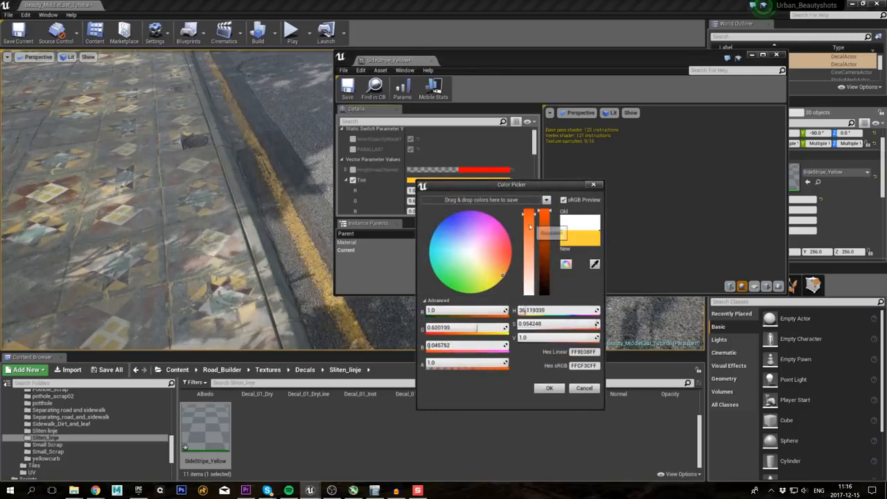
drag(544, 226, 546, 235)
click(549, 388)
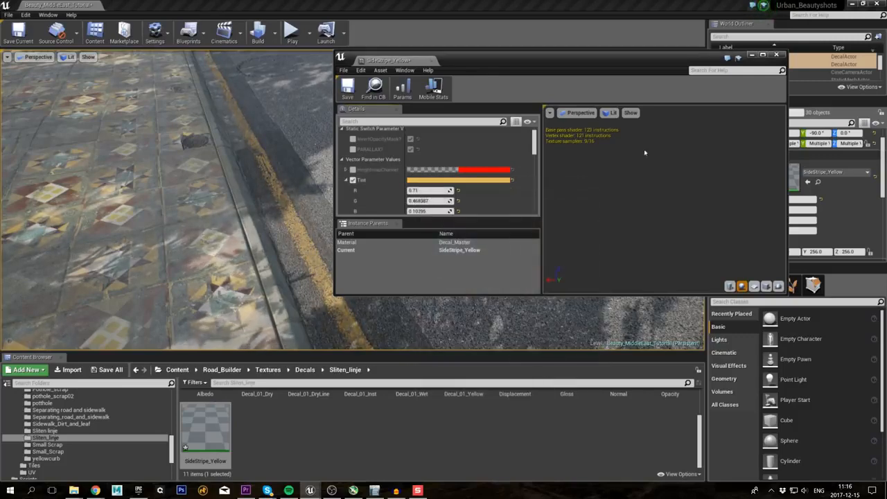
click(776, 55)
- Replace the Road Material of StraightRoad_BP with Asphalt_01_Dry from the Asphalt 02 folder
click(596, 182)
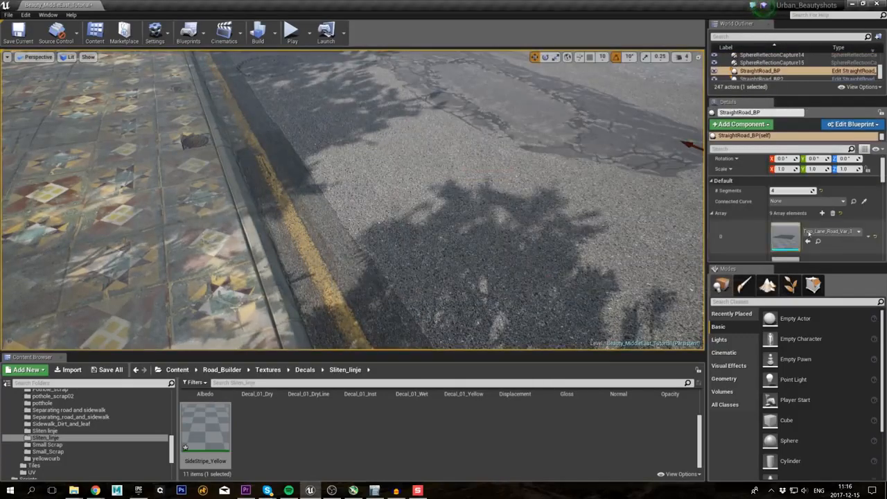
scroll(816, 225, down, 12)
scroll(816, 225, down, 3)
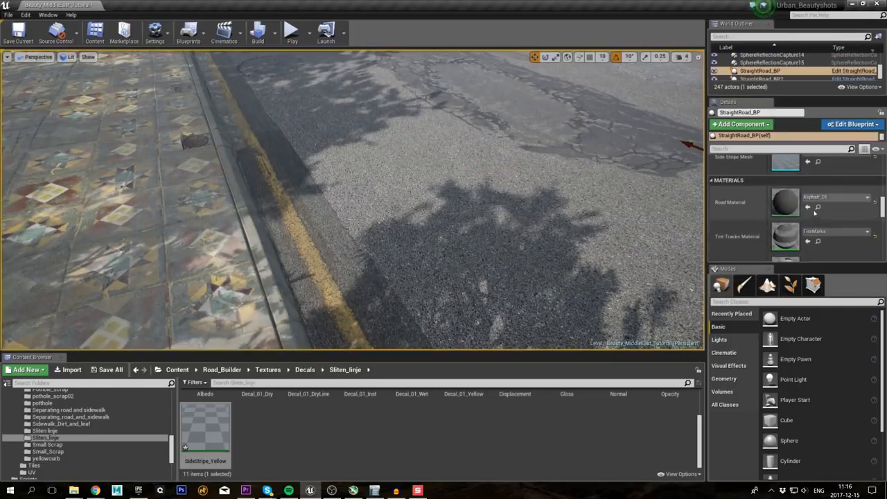
click(818, 207)
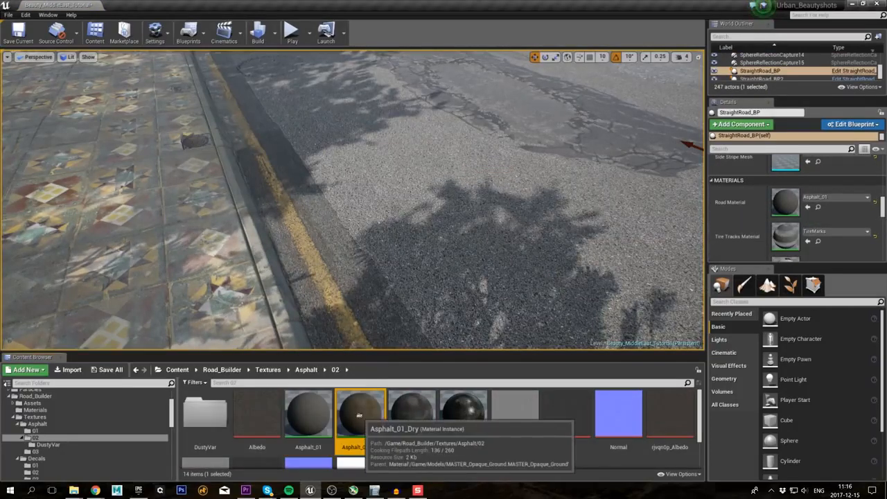
drag(360, 405, 792, 201)
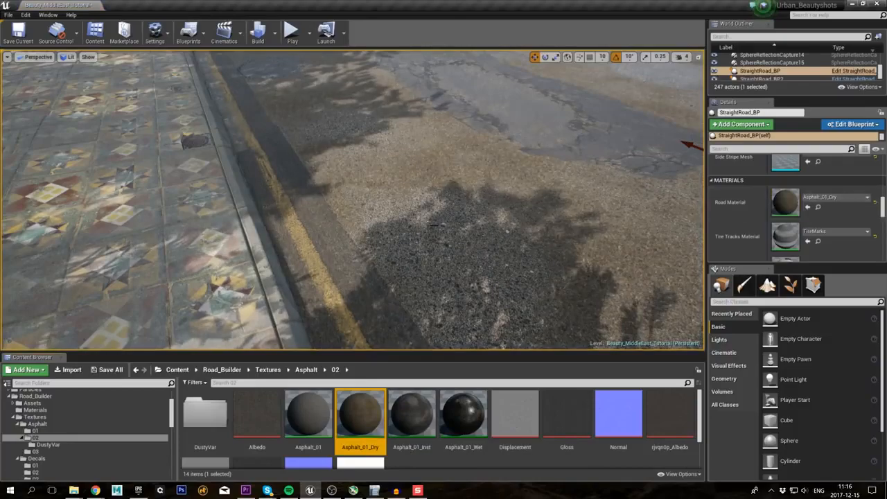
key(Escape)
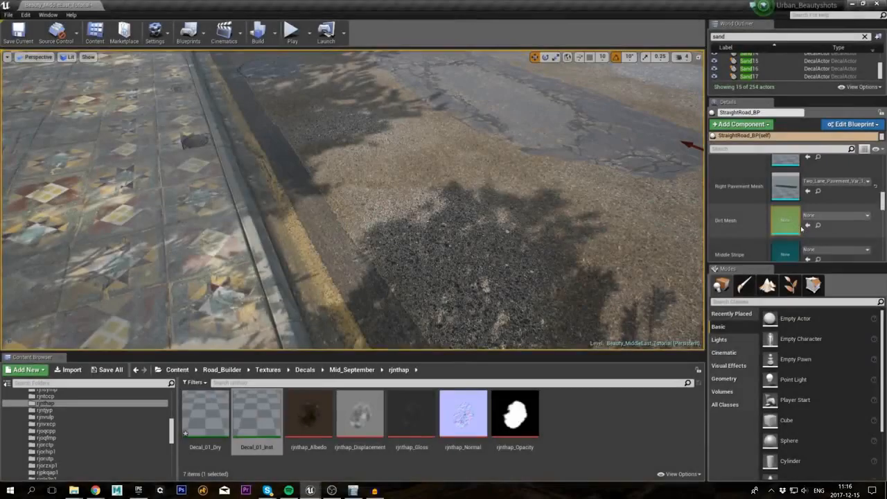
- Change the AlbedoTint of MiddleEastPavement_Material to a warm off-white with R 1.0, G 0.97875, B 0.915
scroll(800, 229, down, 3)
scroll(801, 228, down, 4)
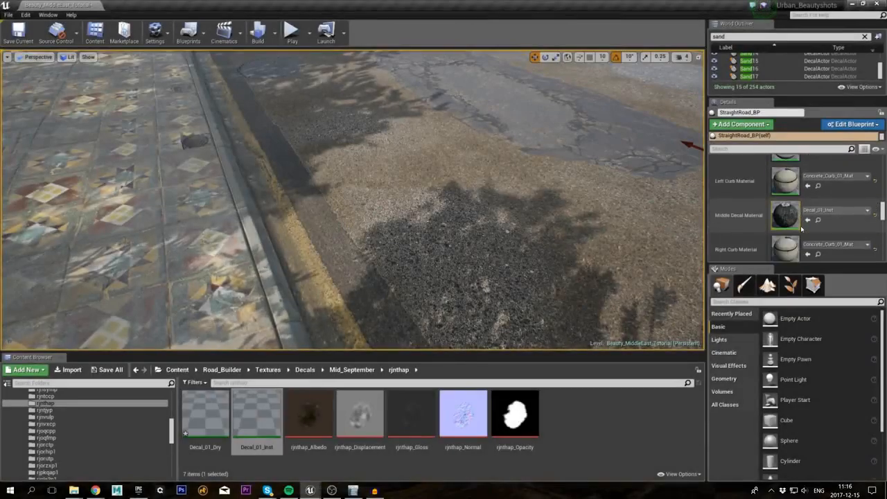
double_click(786, 229)
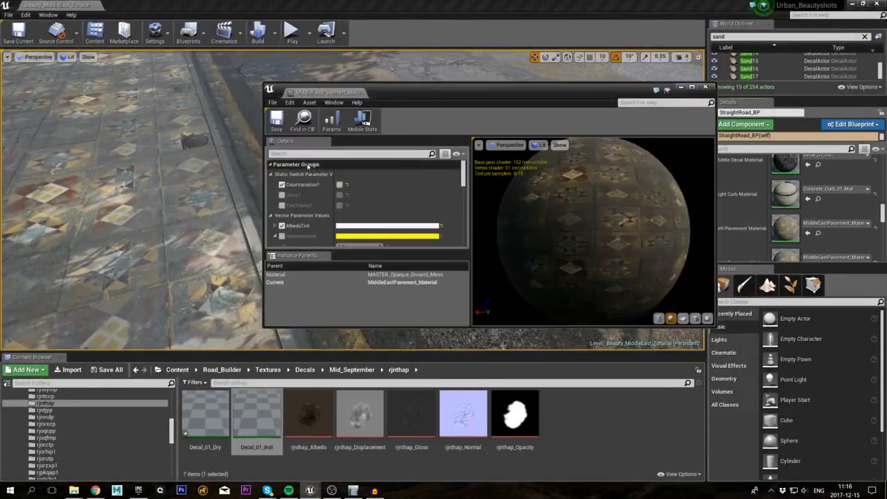
click(346, 228)
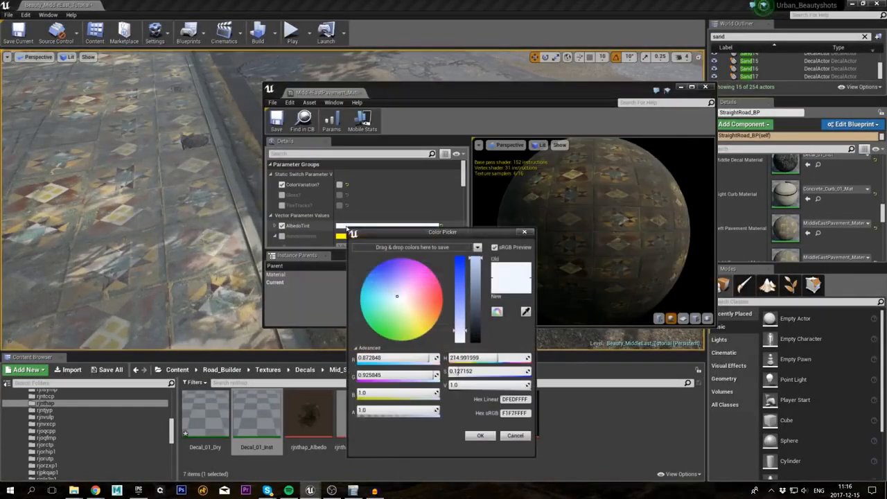
drag(457, 331, 459, 341)
drag(411, 313, 406, 309)
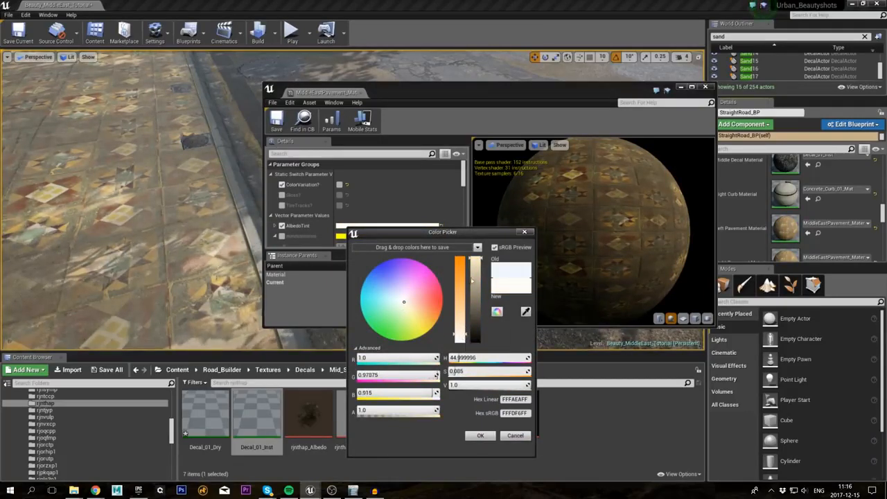
click(480, 435)
click(709, 88)
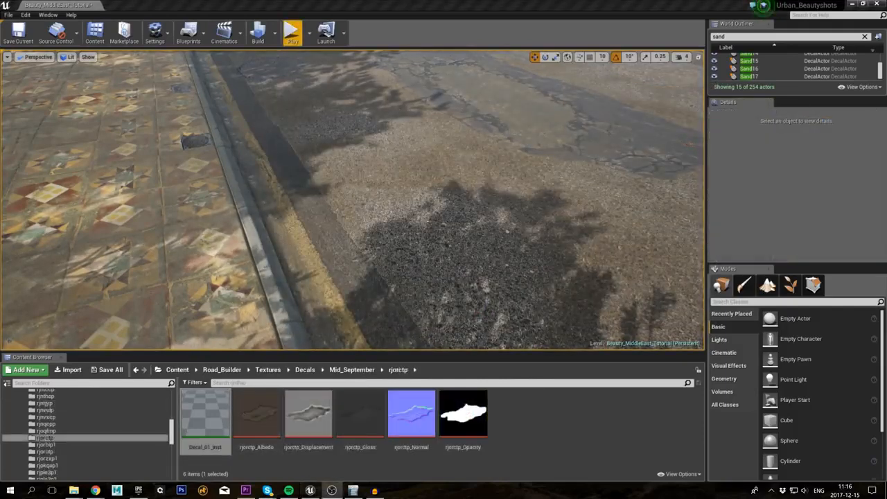
- Open the rubble material in the Rubble folder, set the constant of its second Multiply node to 0.4 and save the material
mouse_move(352, 201)
right_down()
mouse_move(361, 149)
mouse_move(431, 127)
mouse_move(506, 140)
mouse_move(460, 146)
mouse_move(410, 169)
right_up()
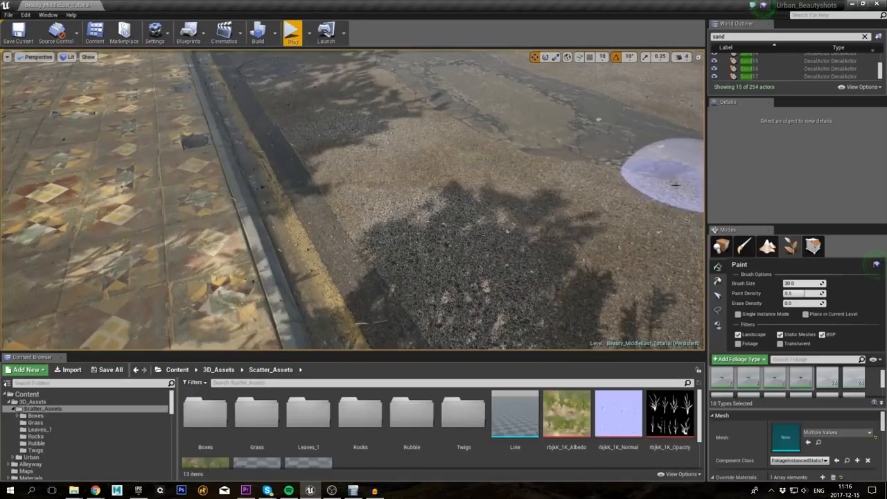
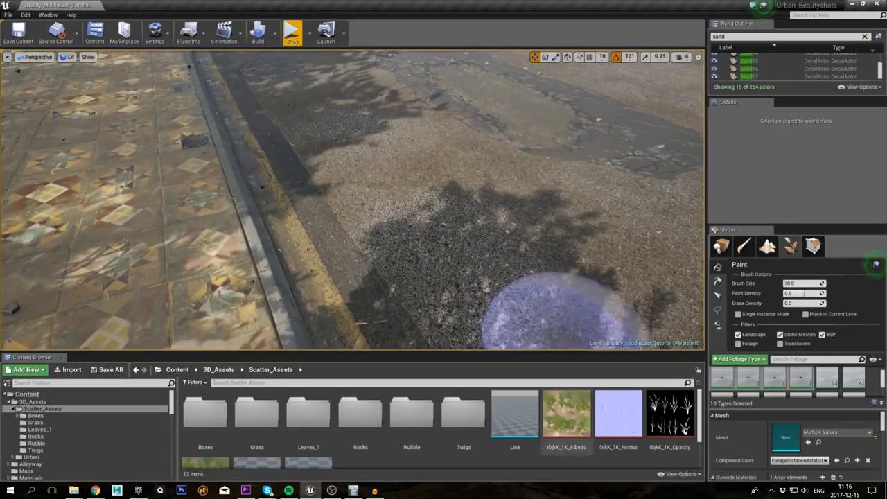
click(69, 443)
double_click(463, 422)
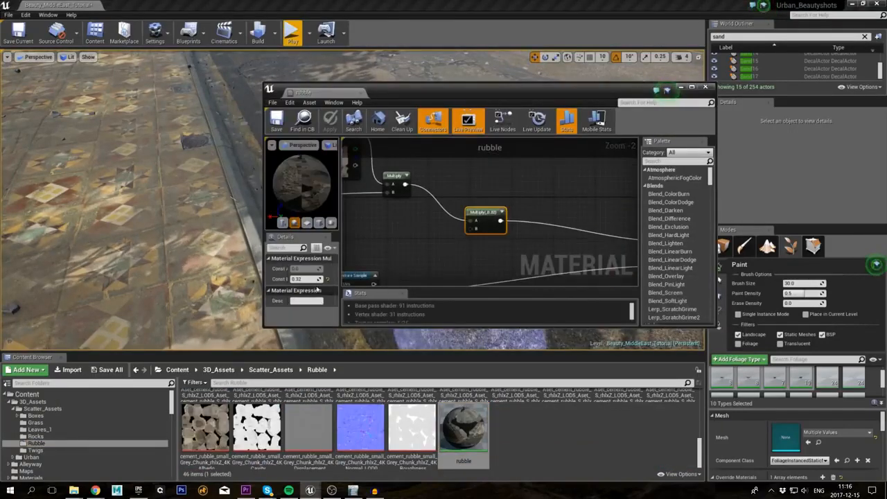
key(Return)
click(277, 121)
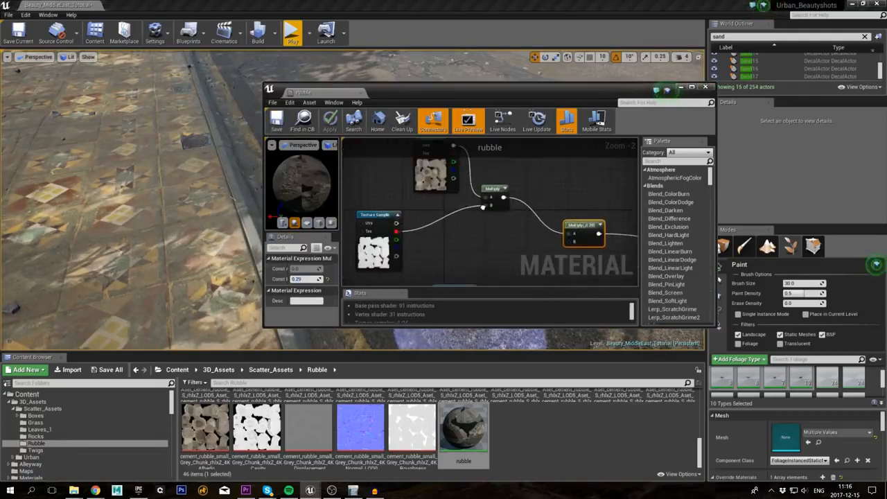
key(Return)
click(277, 121)
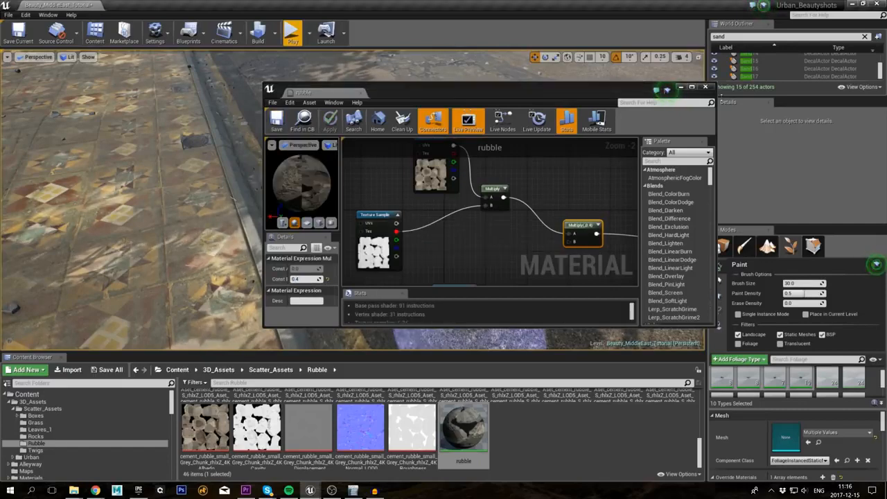
click(705, 86)
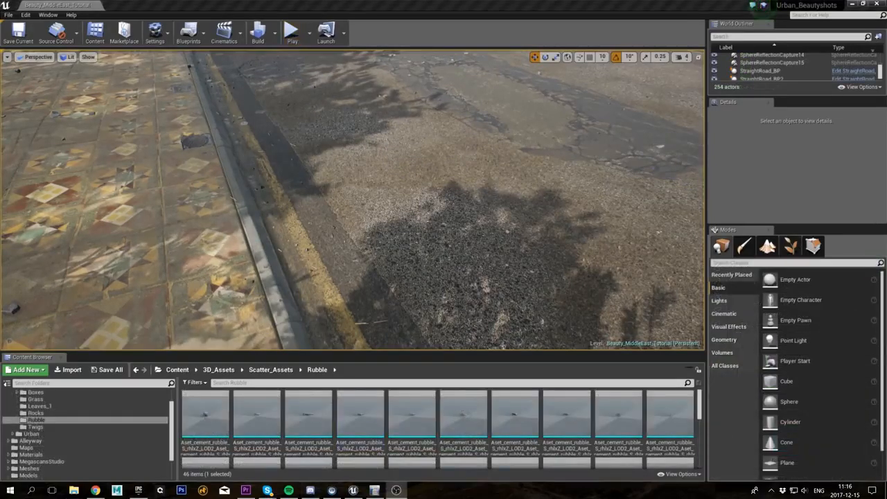
- Reopen the rubble material and set the constant of the Multiply node feeding Desaturation to 0.44
scroll(694, 393, down, 5)
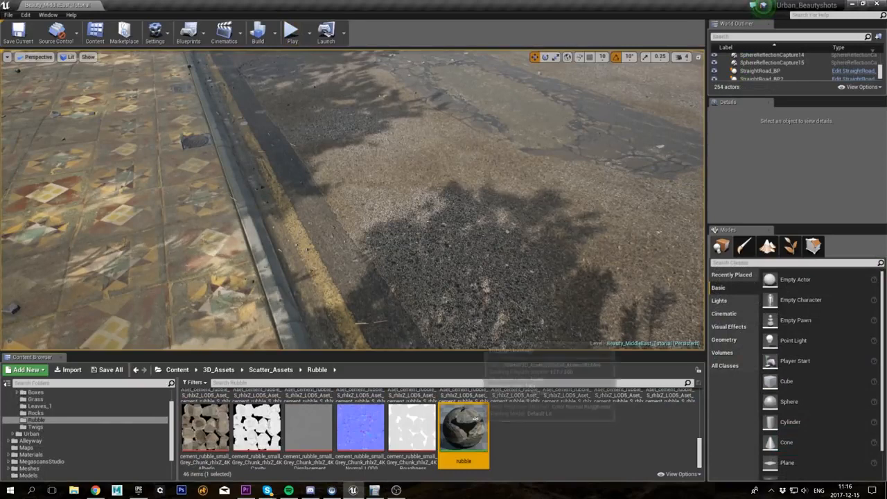
double_click(471, 419)
right_drag(483, 280, 713, 301)
right_drag(462, 209, 529, 230)
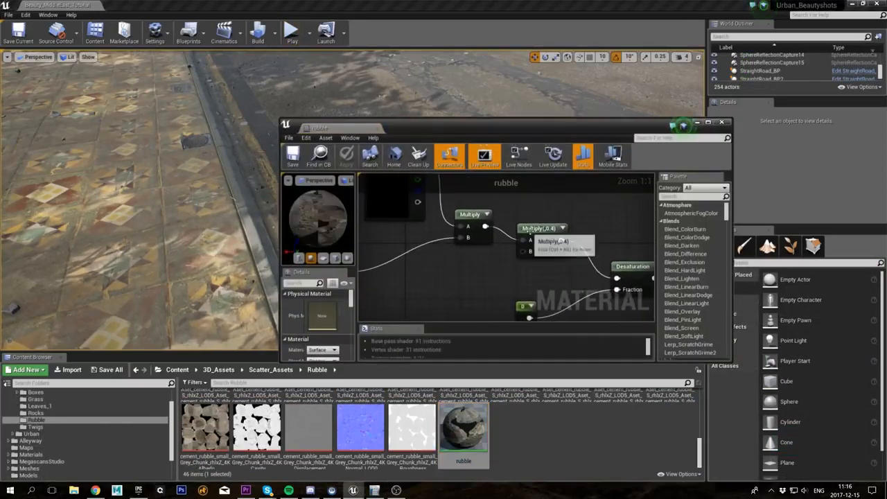
click(529, 230)
text(4)
key(Return)
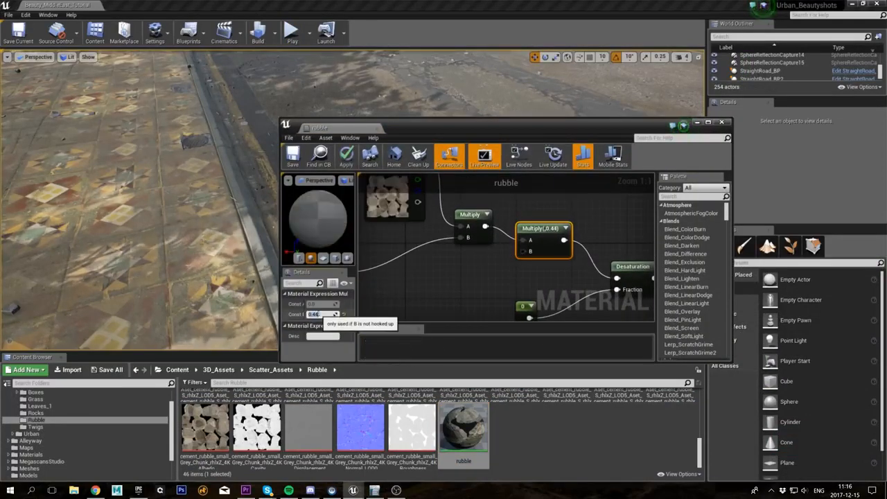
- Set the constant feeding the Desaturation node's Fraction to -0.45, save the rubble material and close it
right_drag(532, 287, 477, 247)
click(467, 268)
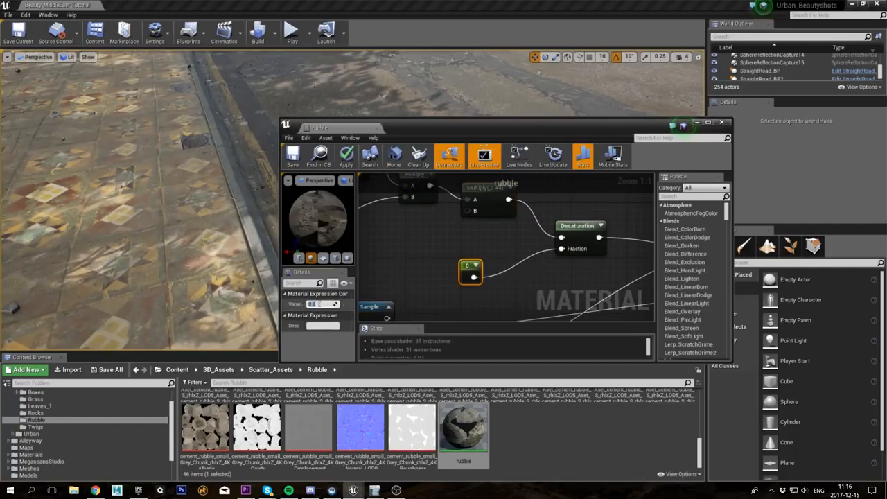
text(-0.45)
key(Return)
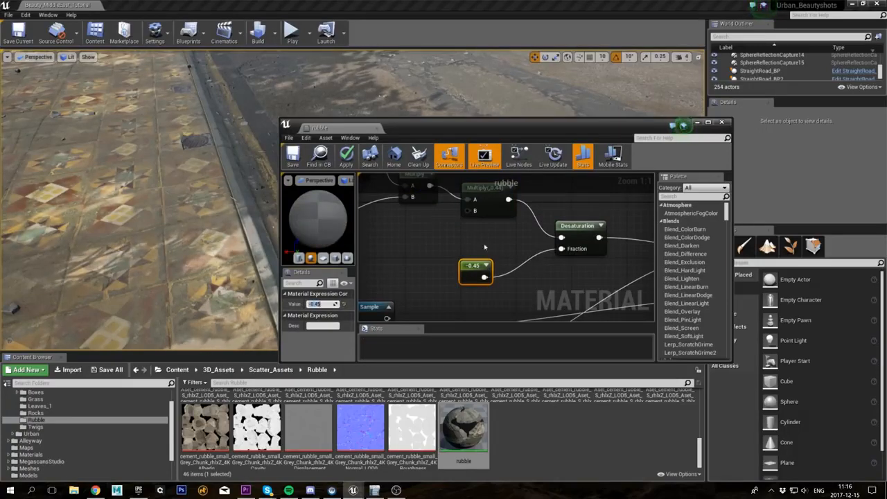
scroll(484, 246, down, 2)
click(555, 227)
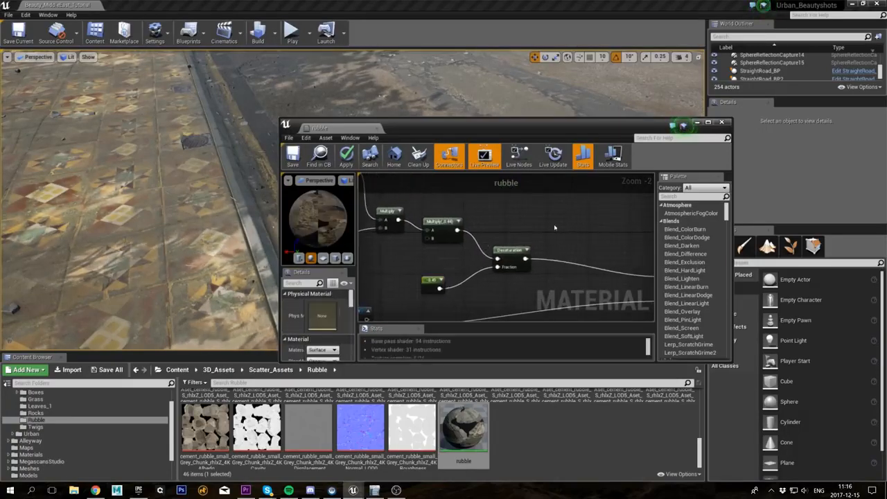
click(293, 158)
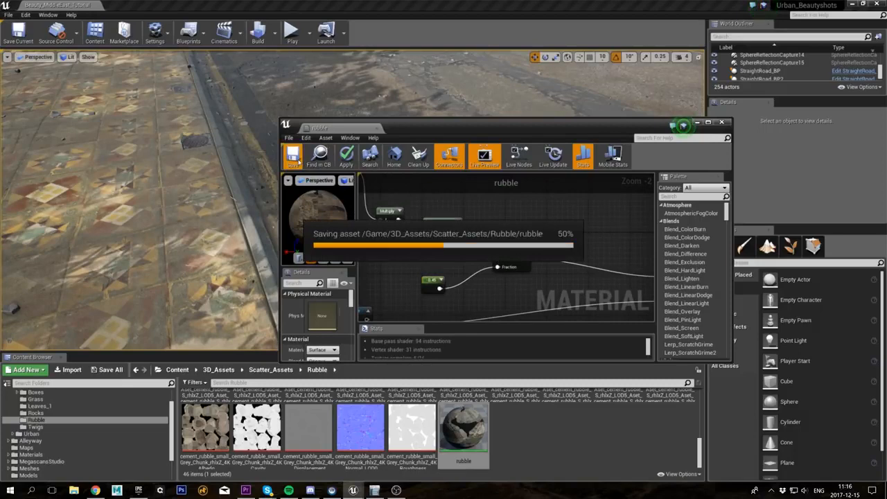
click(721, 123)
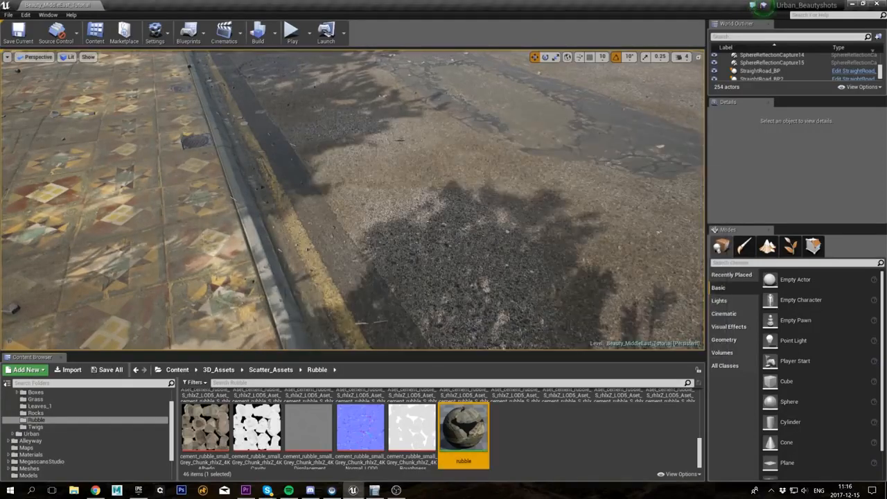
- Find and pilot CineCameraActor1, and reframe its shot on the tiled pavement, kerb, yellow stripe and asphalt
scroll(755, 71, up, 8)
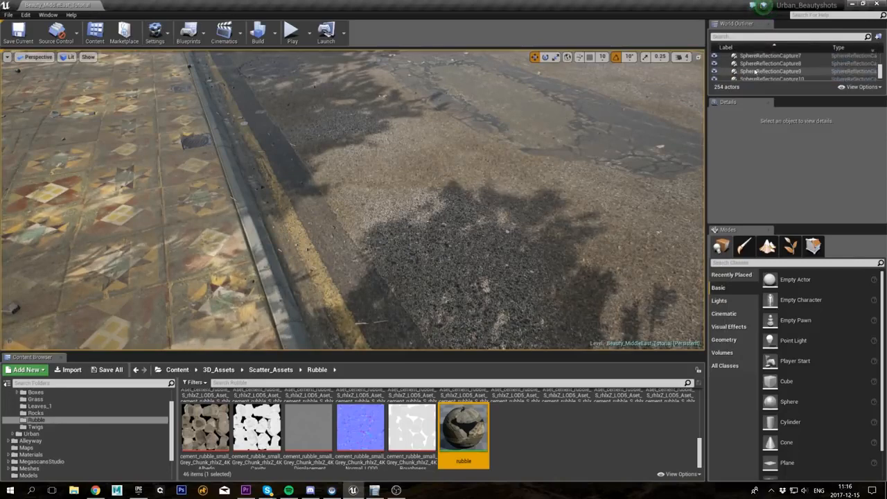
click(749, 37)
text(camera)
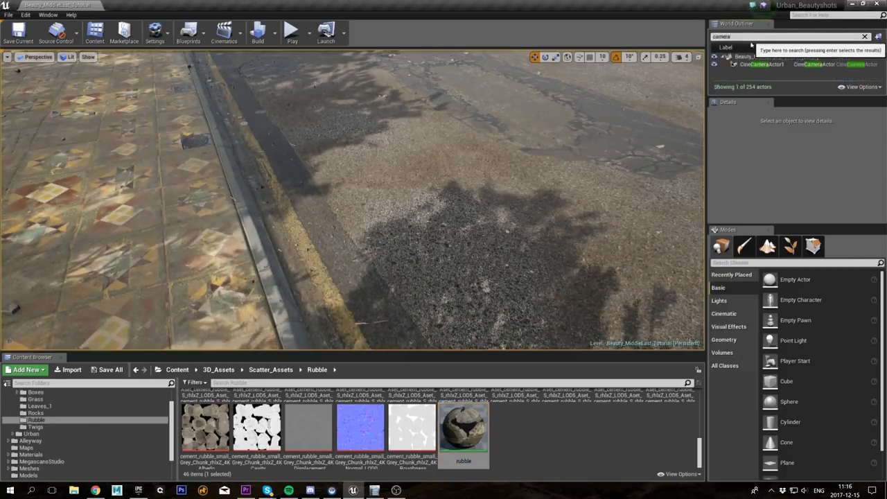
click(760, 64)
key(ctrl+shift+p)
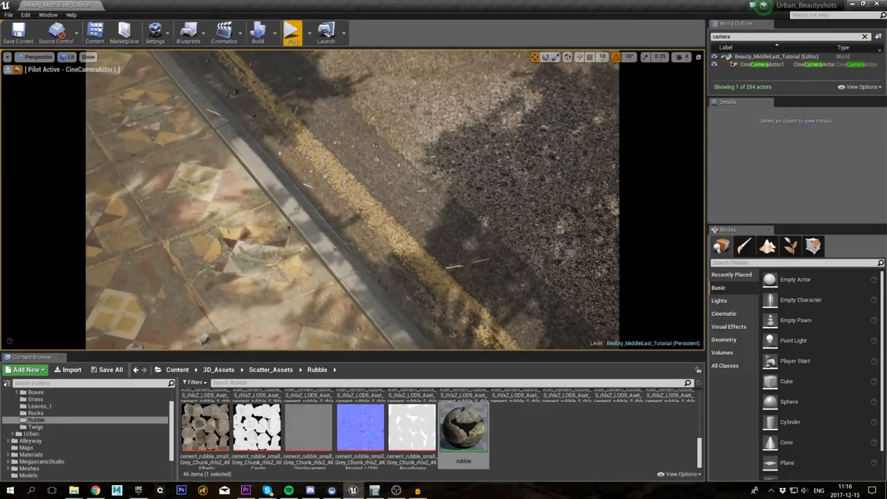
right_drag(352, 200, 308, 182)
right_drag(352, 200, 367, 210)
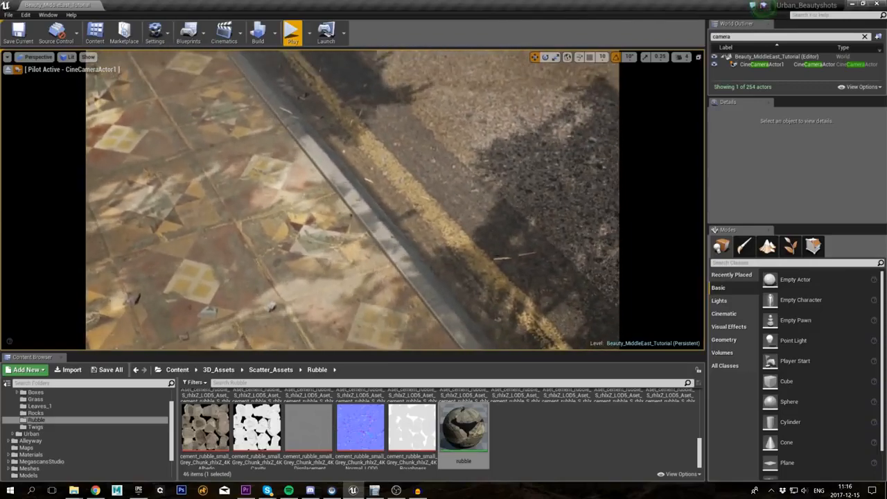
key(F11)
key(F11)
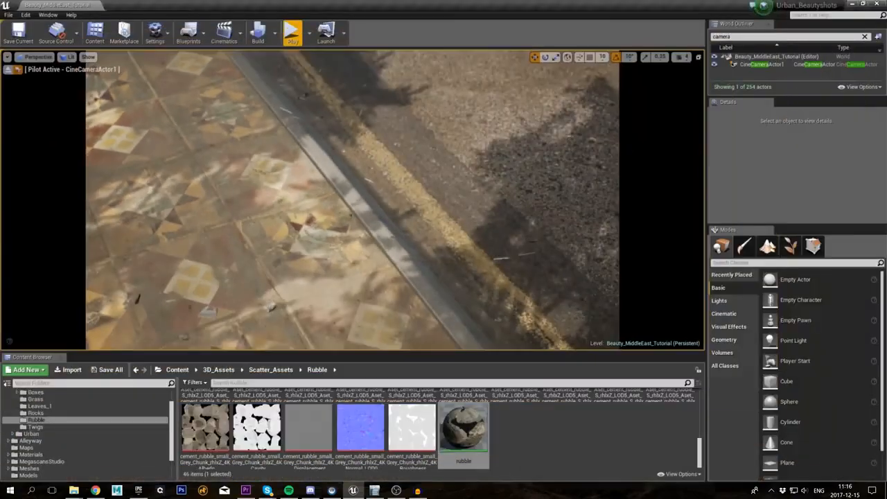
- Set CineCameraActor1's Manual Focus Distance to about 294.1 with the debug focus plane as a guide, and hide the plane again
click(745, 65)
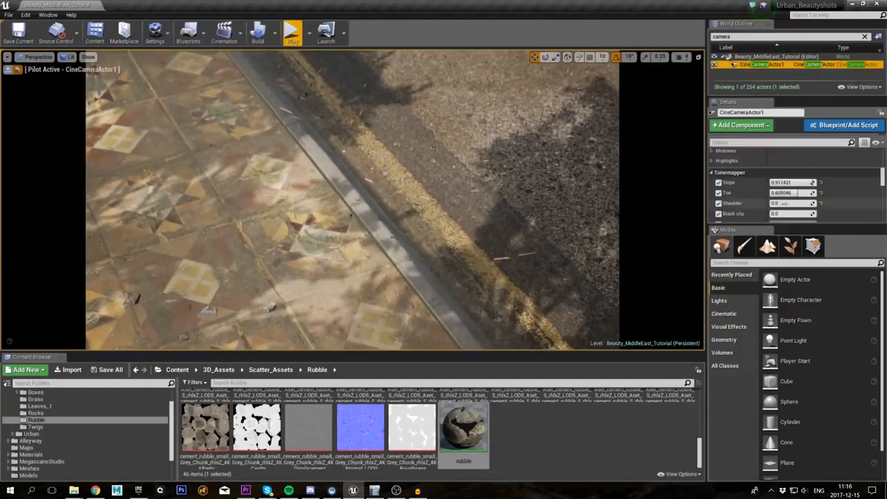
drag(790, 225, 790, 324)
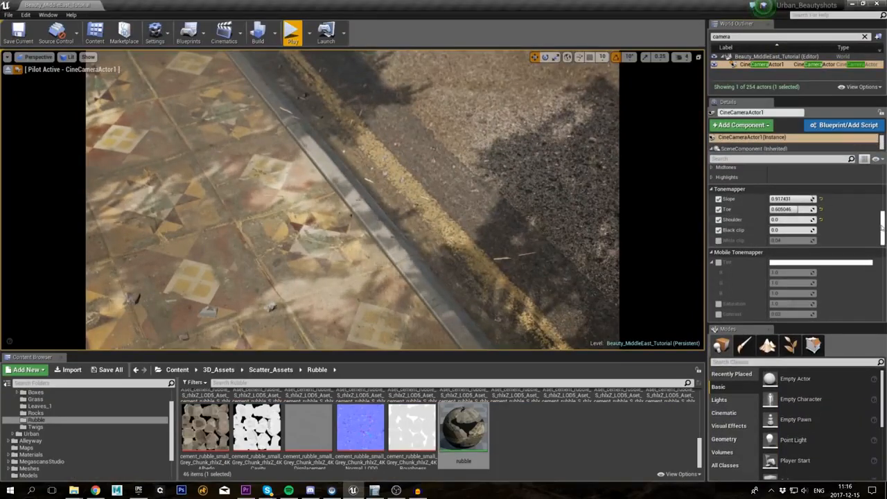
scroll(789, 236, up, 5)
click(774, 285)
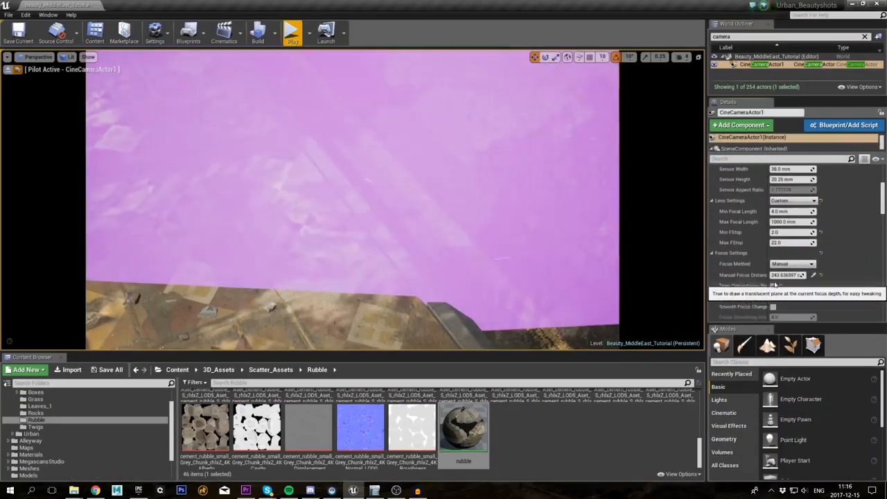
drag(786, 275, 797, 275)
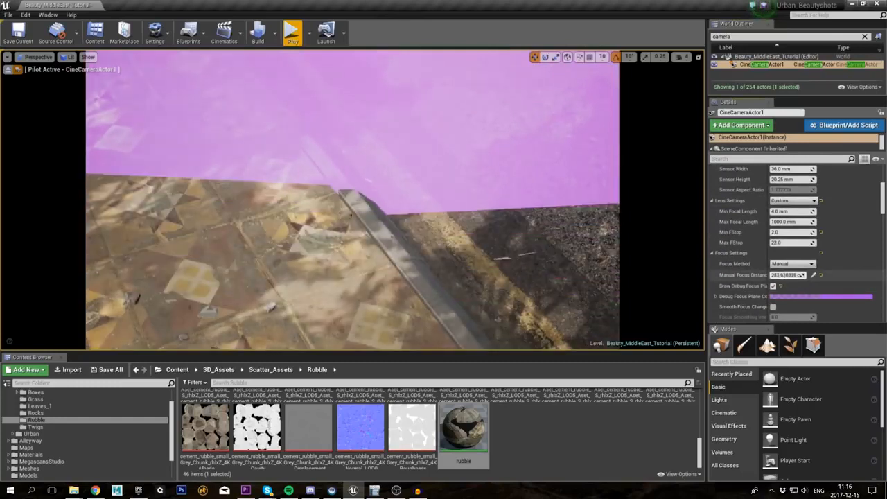
click(773, 286)
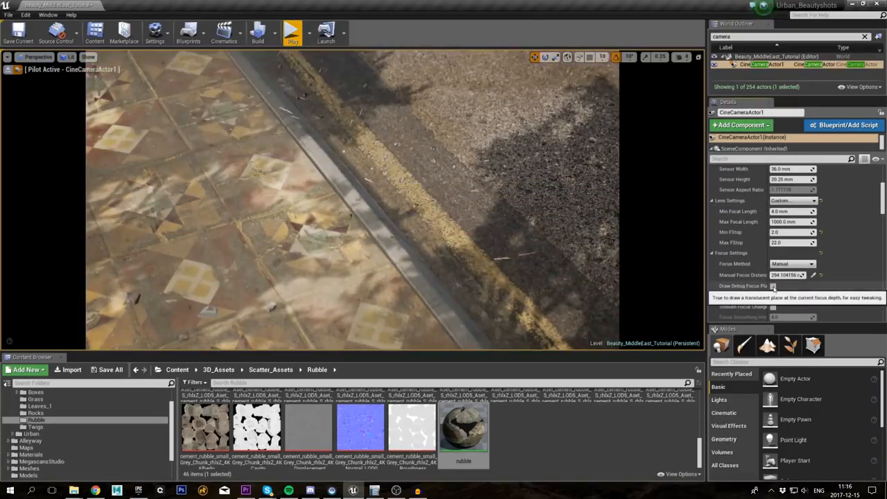
- Set the camera's White Balance Temp to 7000 and its global Saturation to 0.89
mouse_move(882, 206)
mouse_down()
mouse_move(882, 191)
mouse_move(882, 223)
mouse_up()
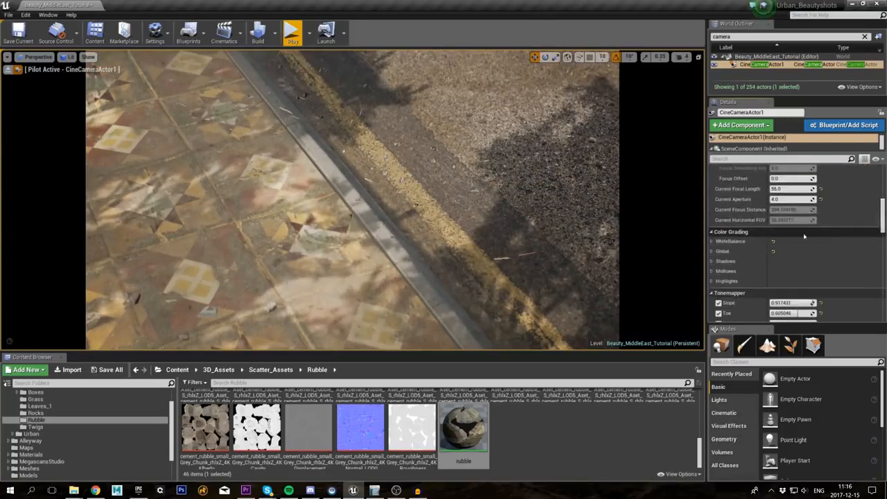
click(711, 242)
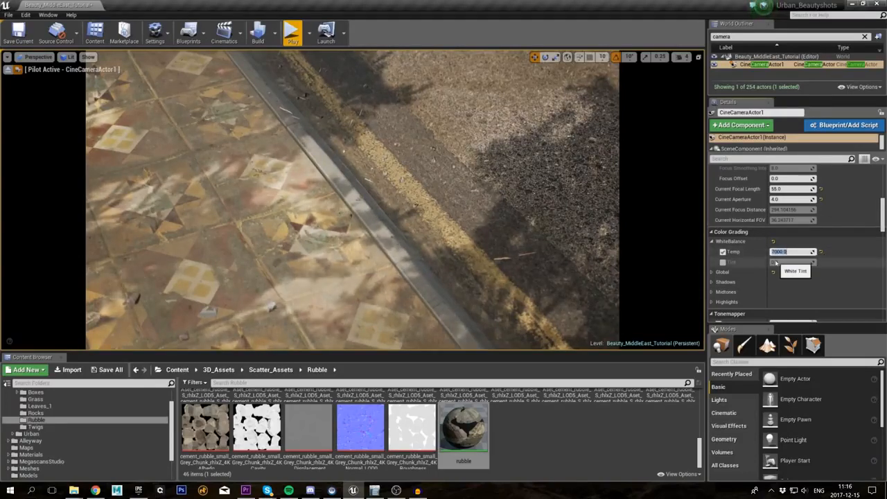
click(712, 272)
scroll(736, 277, down, 1)
click(735, 268)
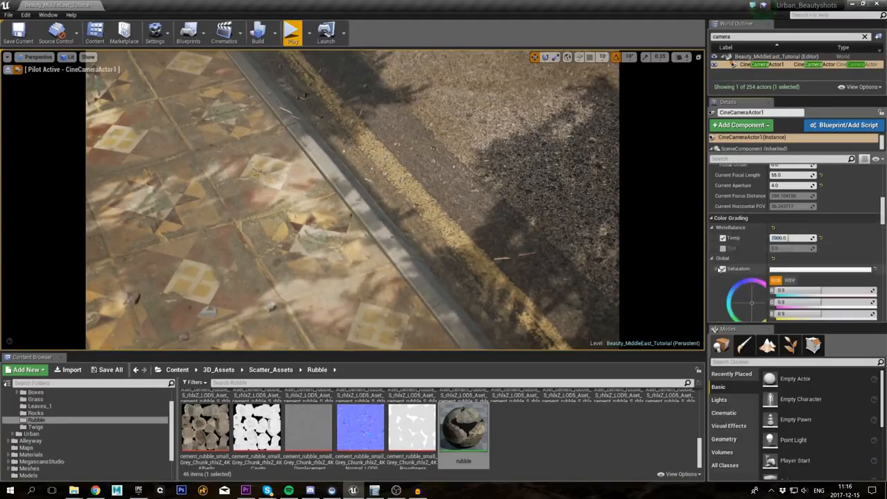
scroll(738, 265, down, 4)
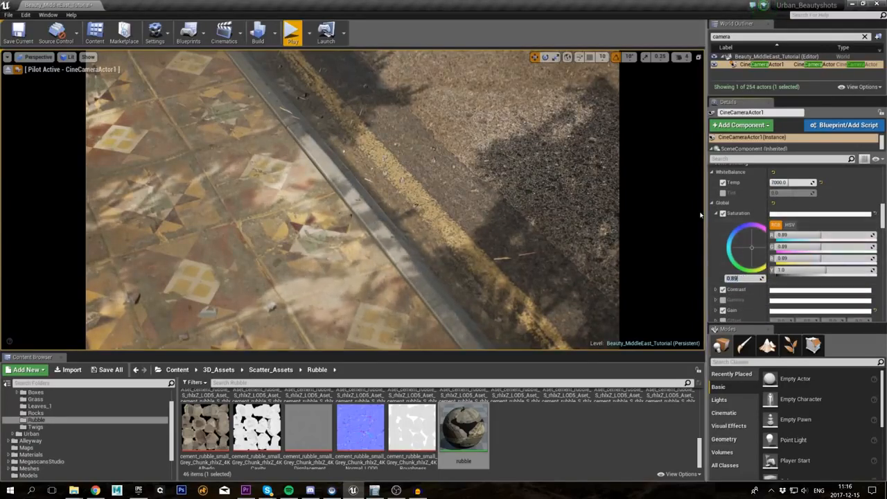
- Set the camera's global Contrast to 1.05 in the color grading settings
click(735, 289)
scroll(746, 277, down, 5)
scroll(747, 276, down, 1)
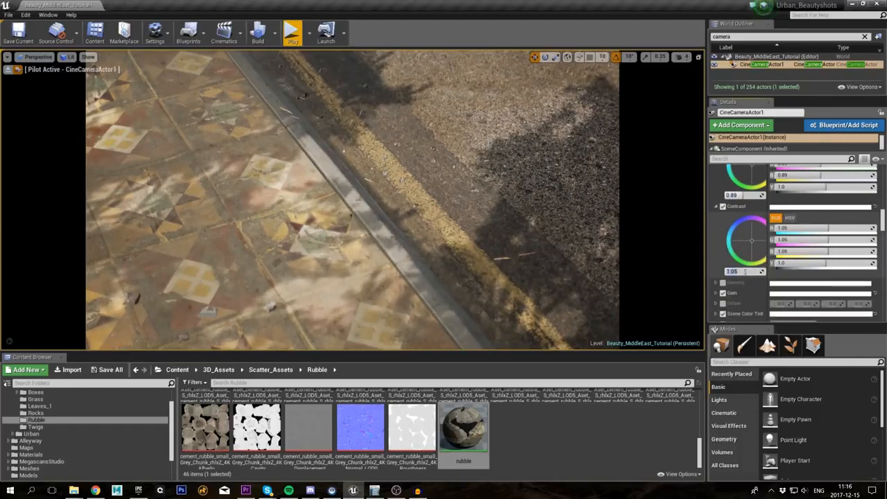
- Set the camera's Ambient Occlusion Intensity to 0.6 and deselect the camera
scroll(812, 264, down, 10)
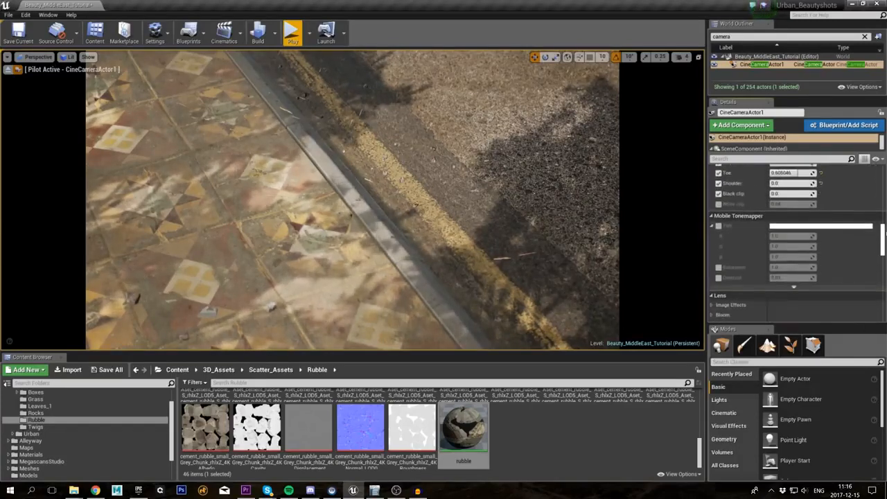
scroll(812, 264, down, 6)
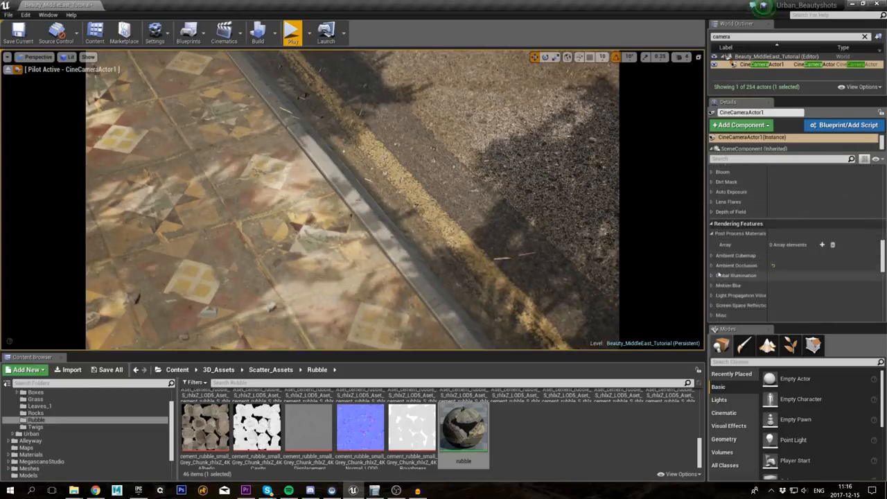
click(737, 265)
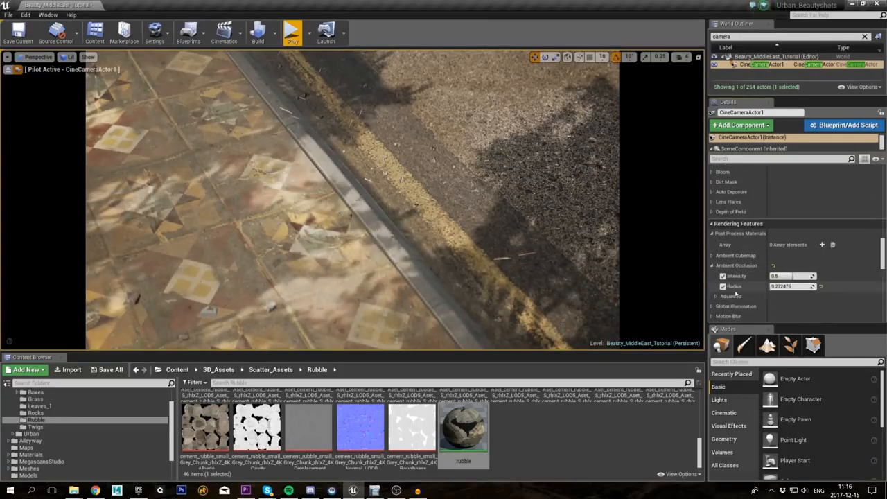
click(727, 296)
scroll(756, 290, down, 4)
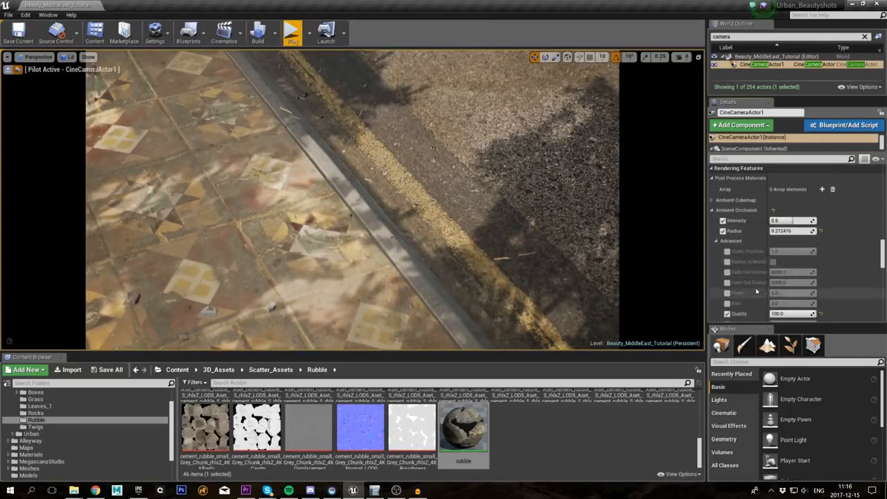
click(792, 221)
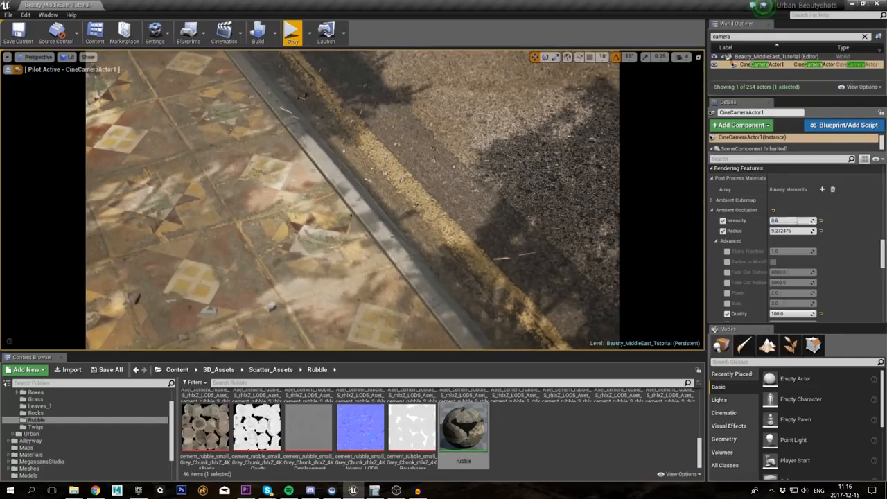
click(533, 223)
key(Escape)
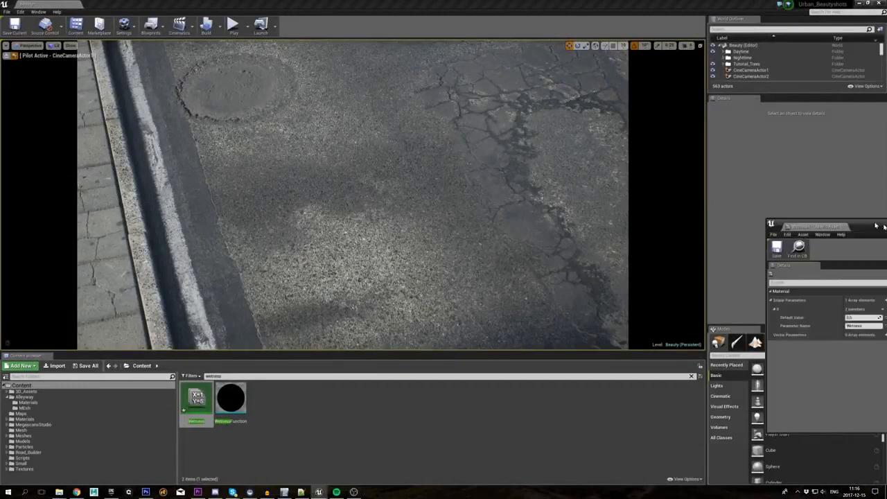
- Raise the Default Value of the Wetness scalar parameter to about 0.917 in the material parameter collection
drag(882, 225, 692, 125)
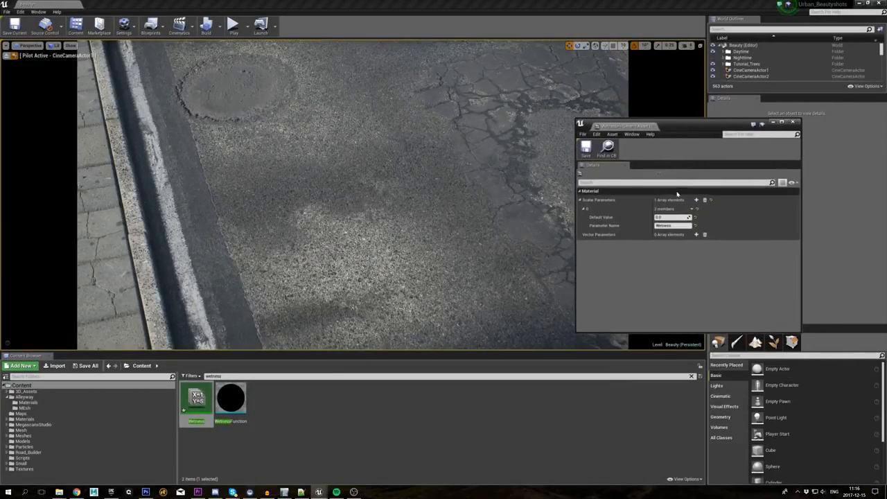
drag(671, 217, 703, 218)
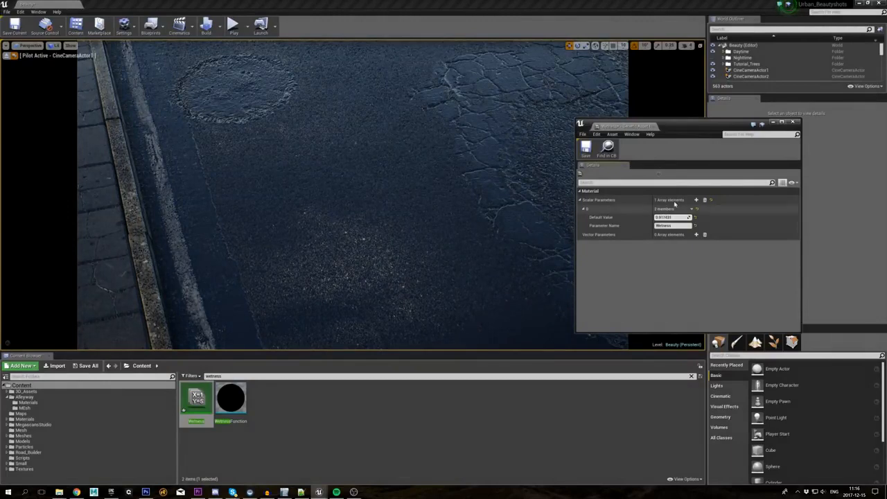
- Switch the level to night by hiding the Daytime folder and showing the Nighttime folder, and update the reflection captures
click(712, 52)
click(712, 58)
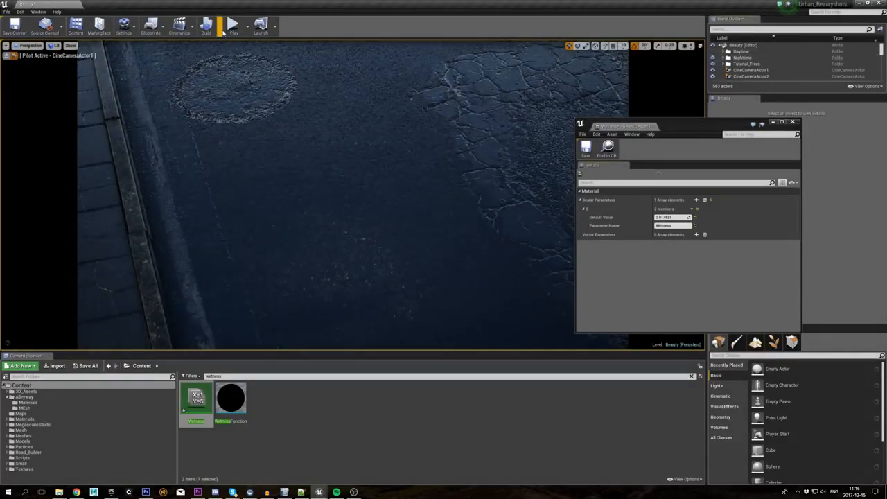
click(222, 28)
click(263, 90)
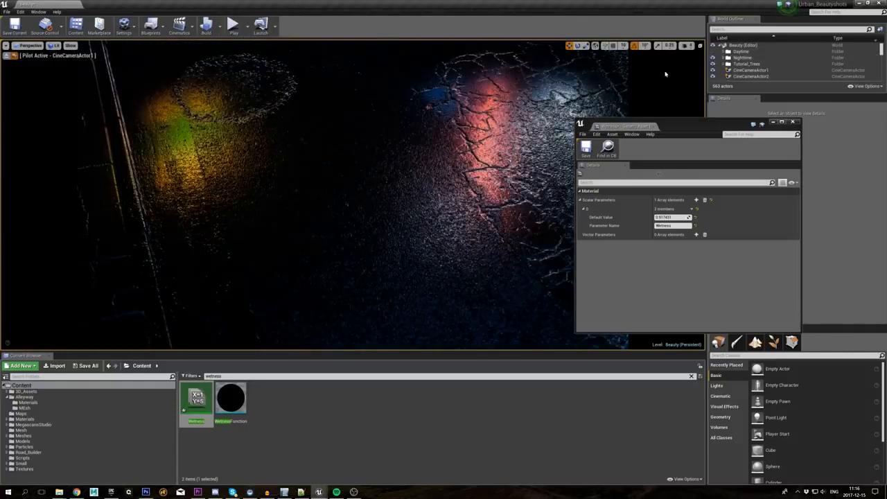
- Pilot CineCameraActor2, move the Wetness window out of the way, and aim the camera at the colored reflections on the wet street
click(744, 77)
right_click(744, 76)
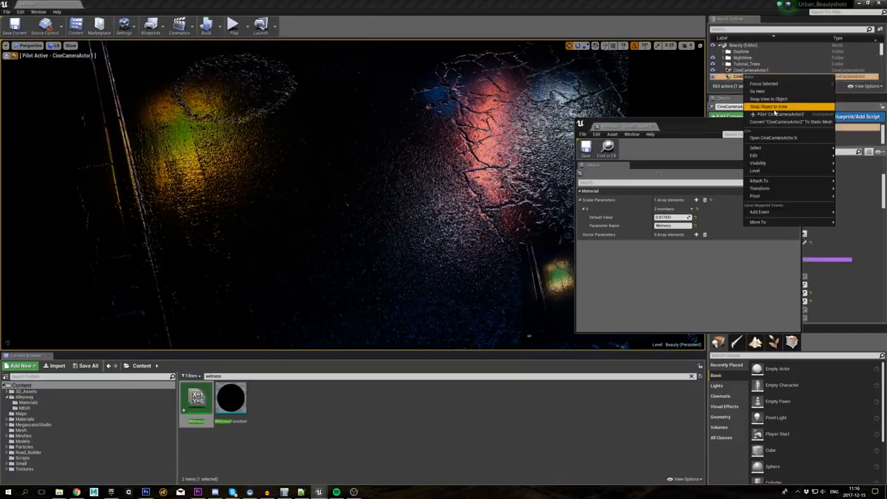
click(770, 109)
drag(693, 125, 886, 146)
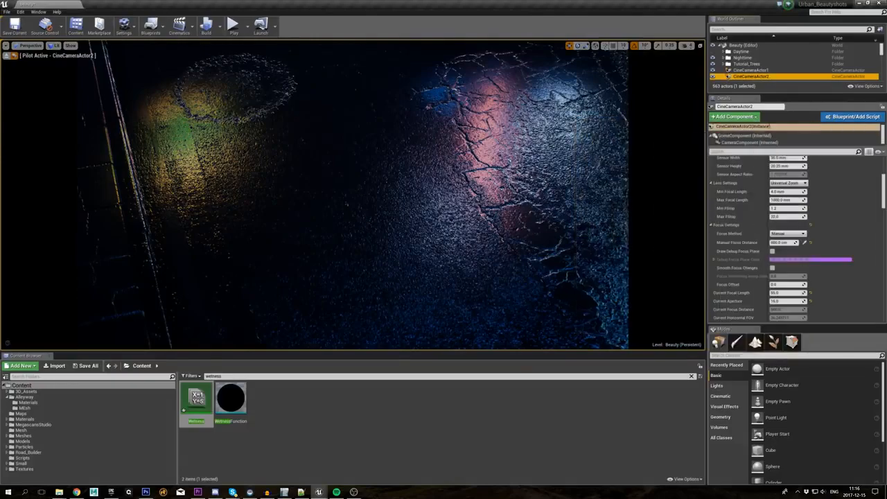
right_drag(415, 208, 447, 122)
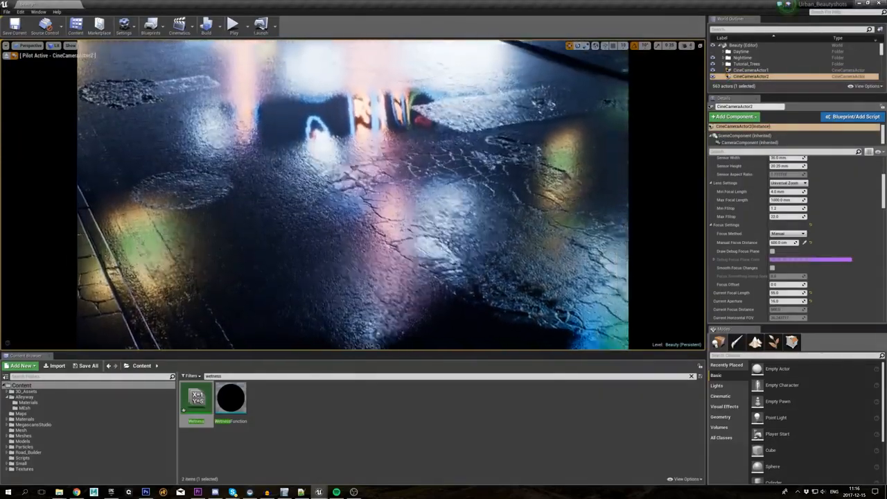